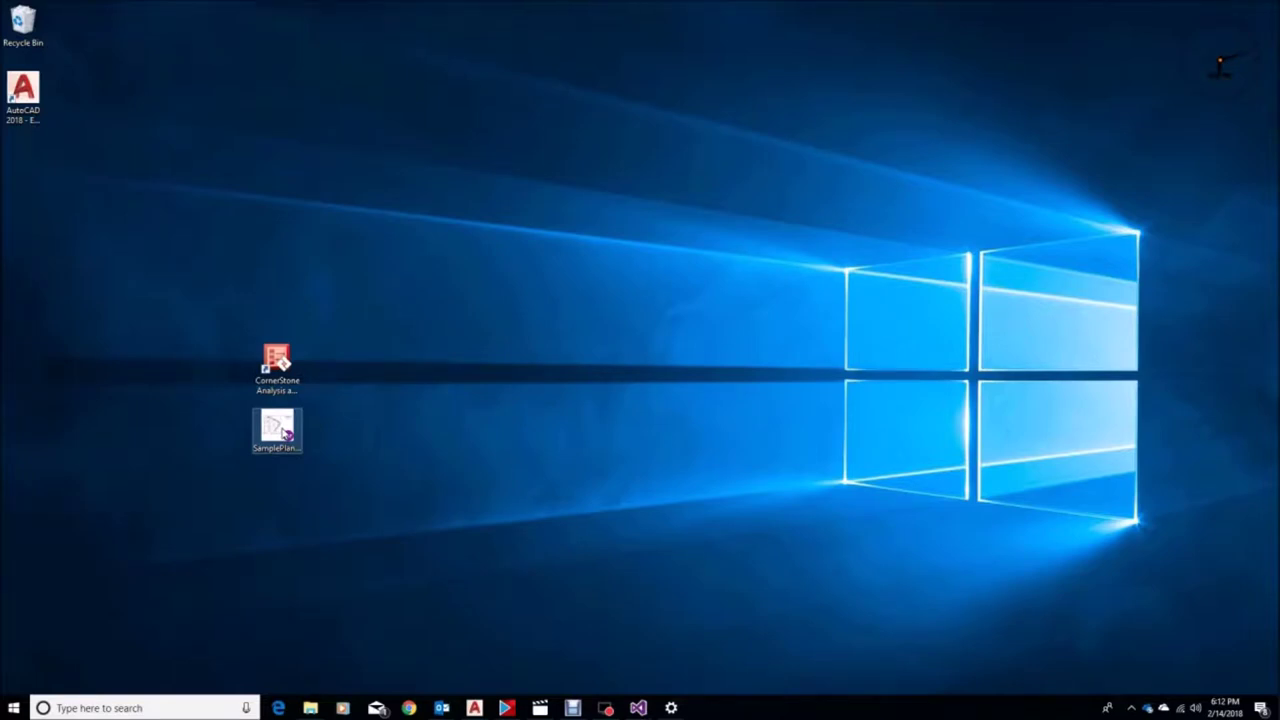
# Launch the CornerStone wall design software in Layout mode and accept the disclaimer.
pyautogui.click(279, 361)
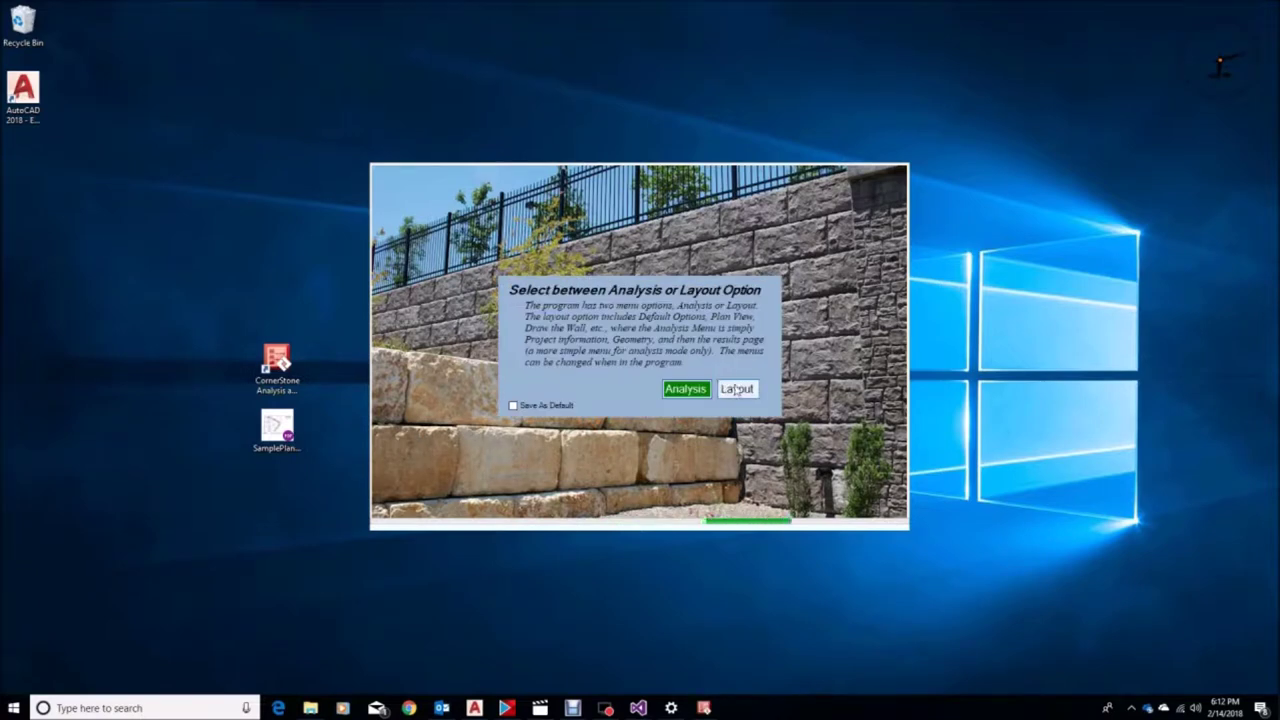
pyautogui.click(737, 390)
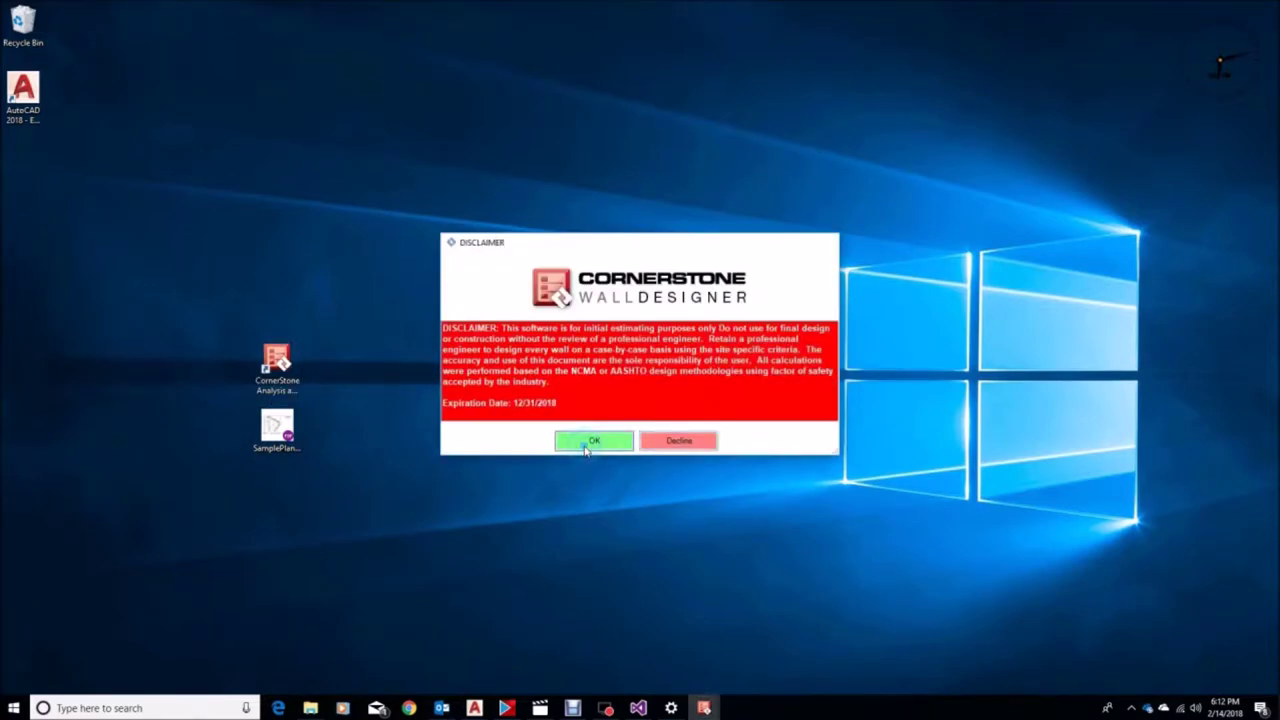
pyautogui.click(587, 443)
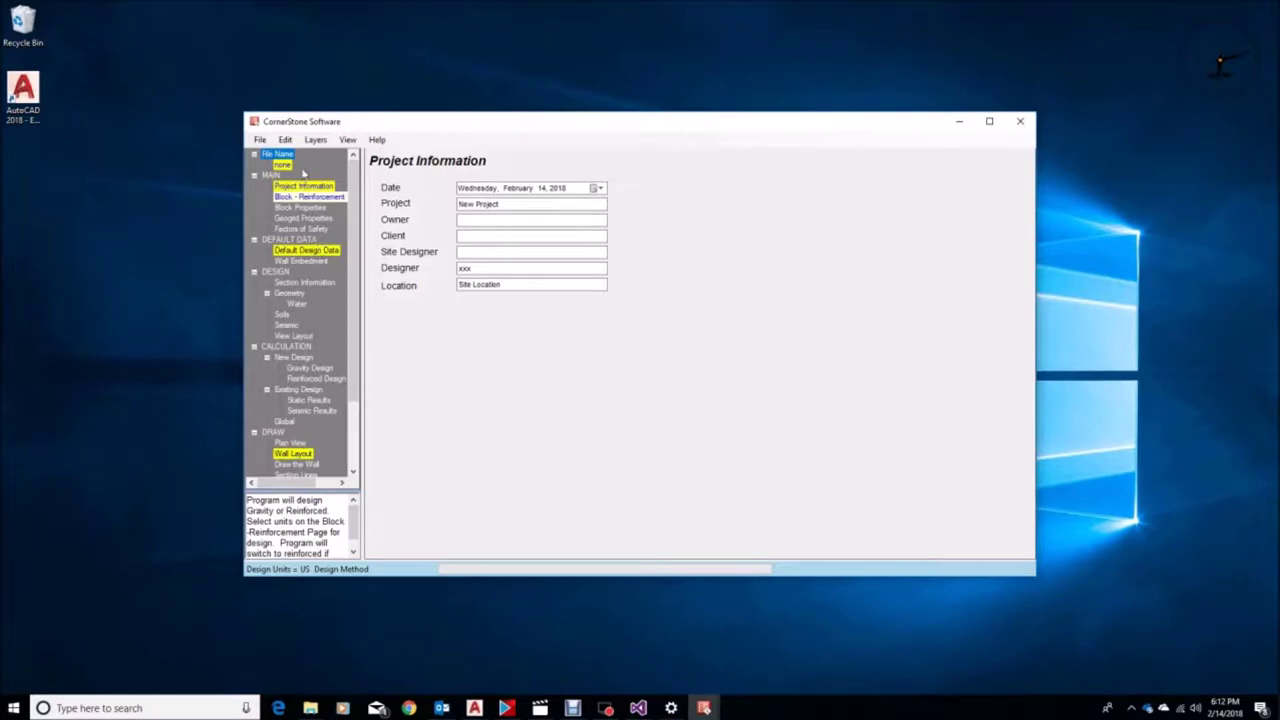
# Switch the program's navigation to the Analysis option and return it to the Layout option.
pyautogui.click(347, 139)
pyautogui.click(357, 154)
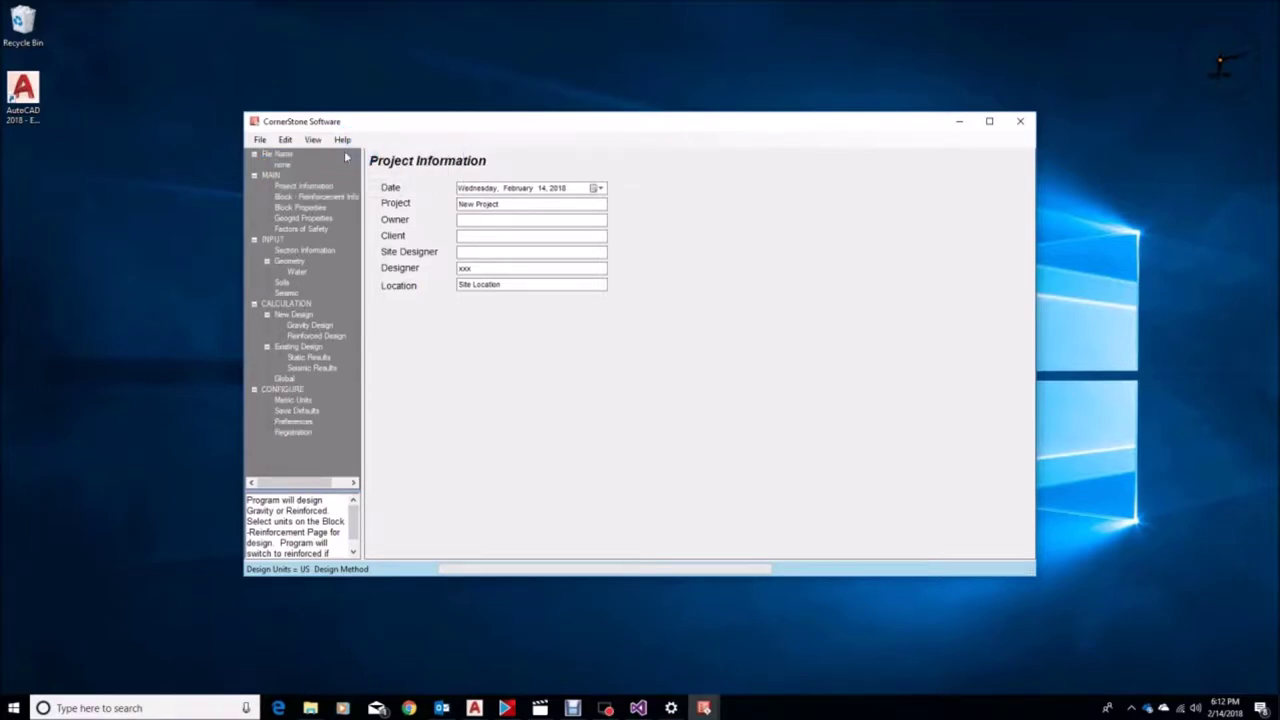
pyautogui.click(313, 139)
pyautogui.click(338, 170)
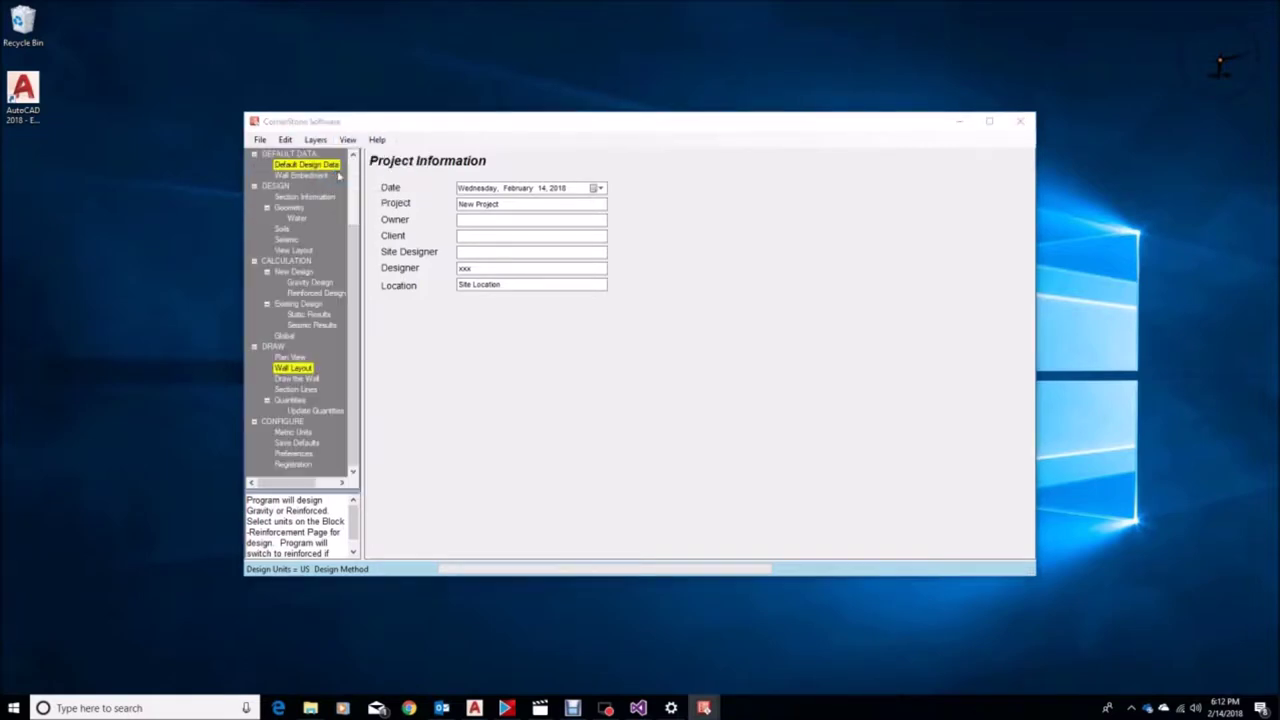
# Go to the Plan View page in a maximized window and bring in SamplePlan.pdf as a converted image.
pyautogui.click(289, 358)
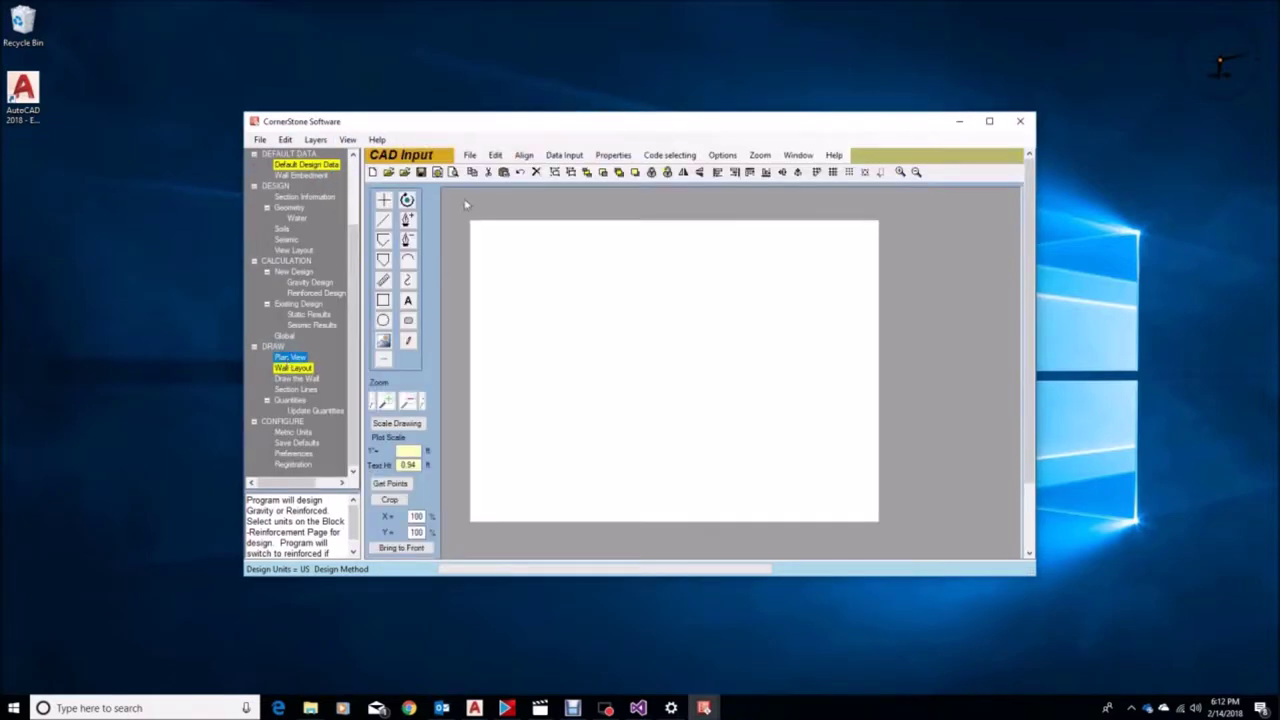
pyautogui.click(989, 121)
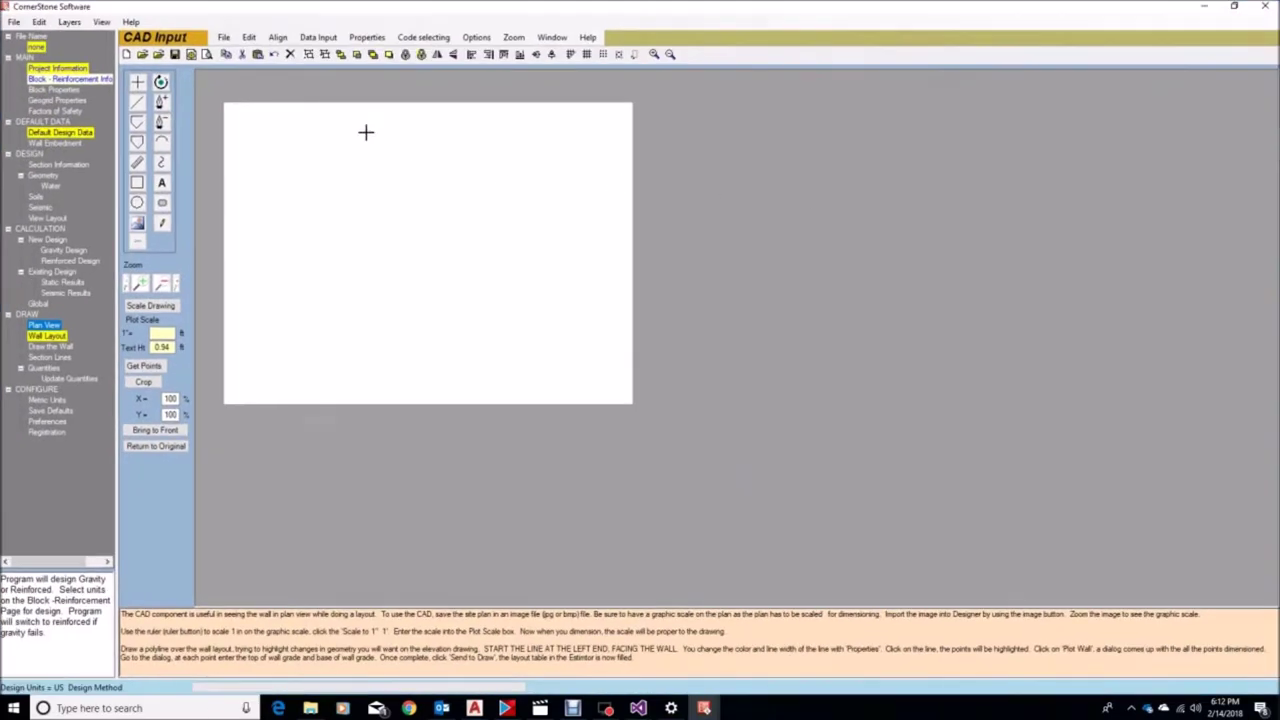
pyautogui.click(226, 40)
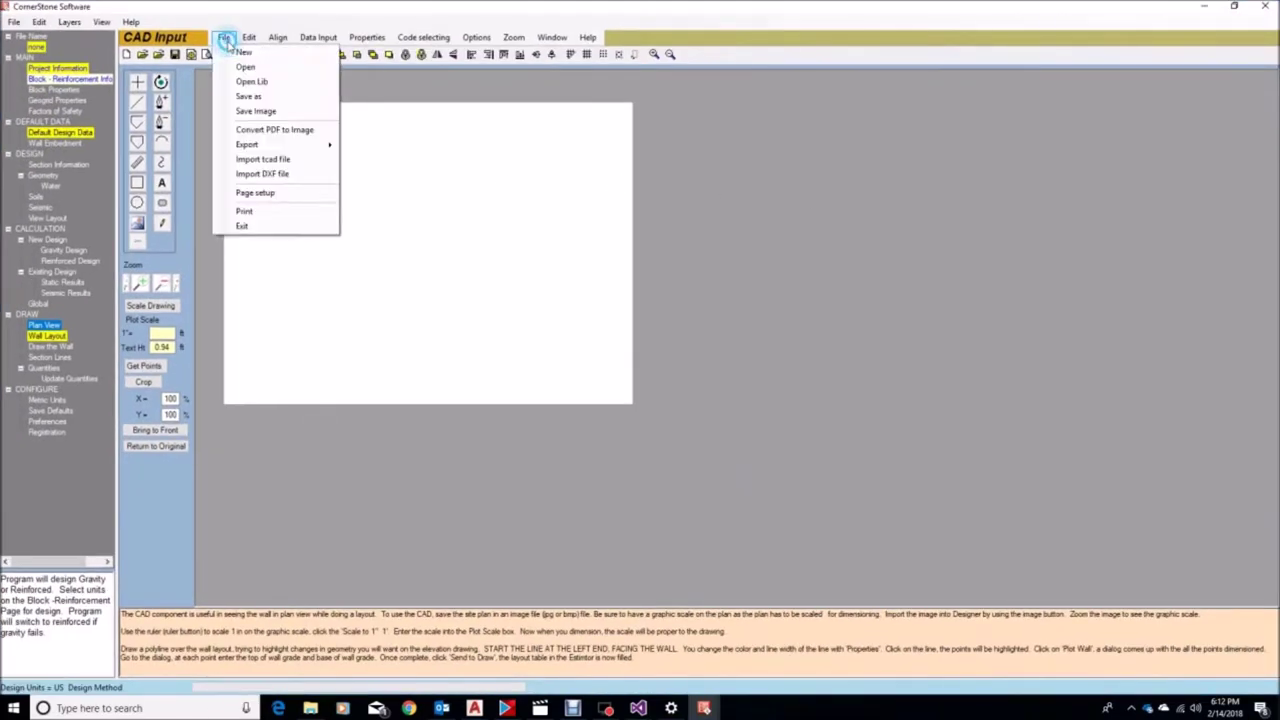
pyautogui.click(259, 131)
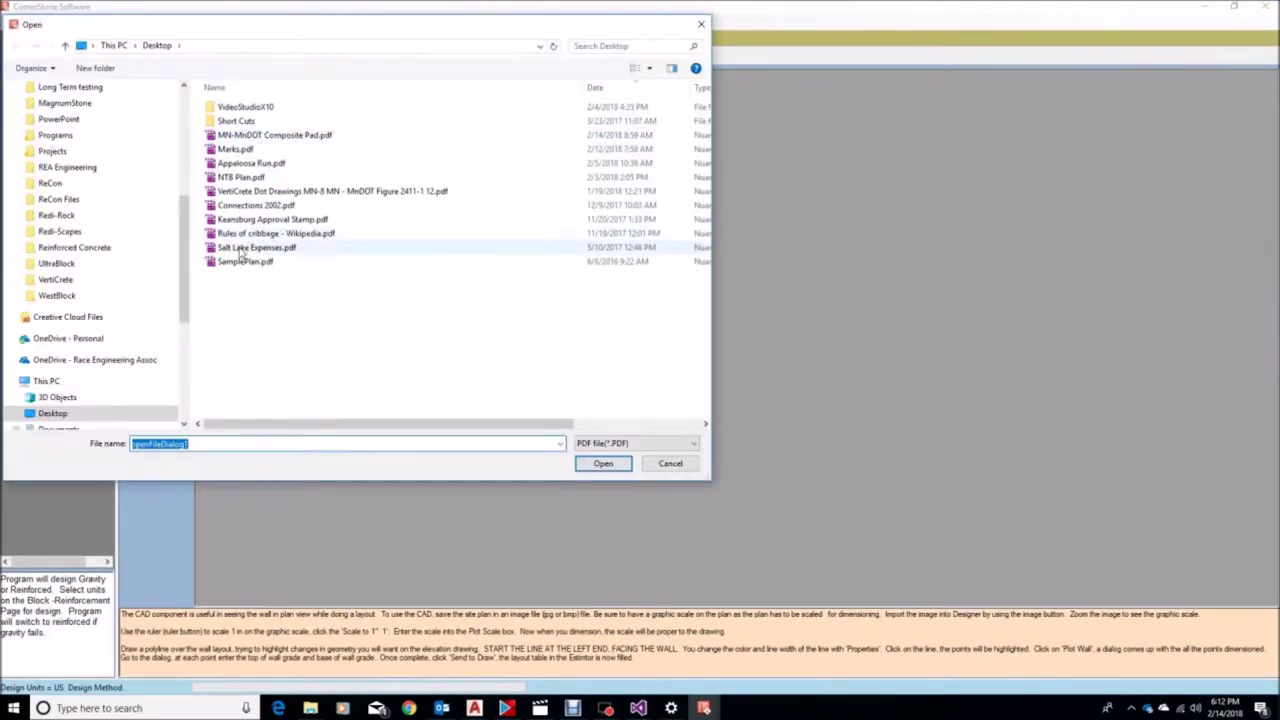
pyautogui.click(240, 261)
pyautogui.click(603, 463)
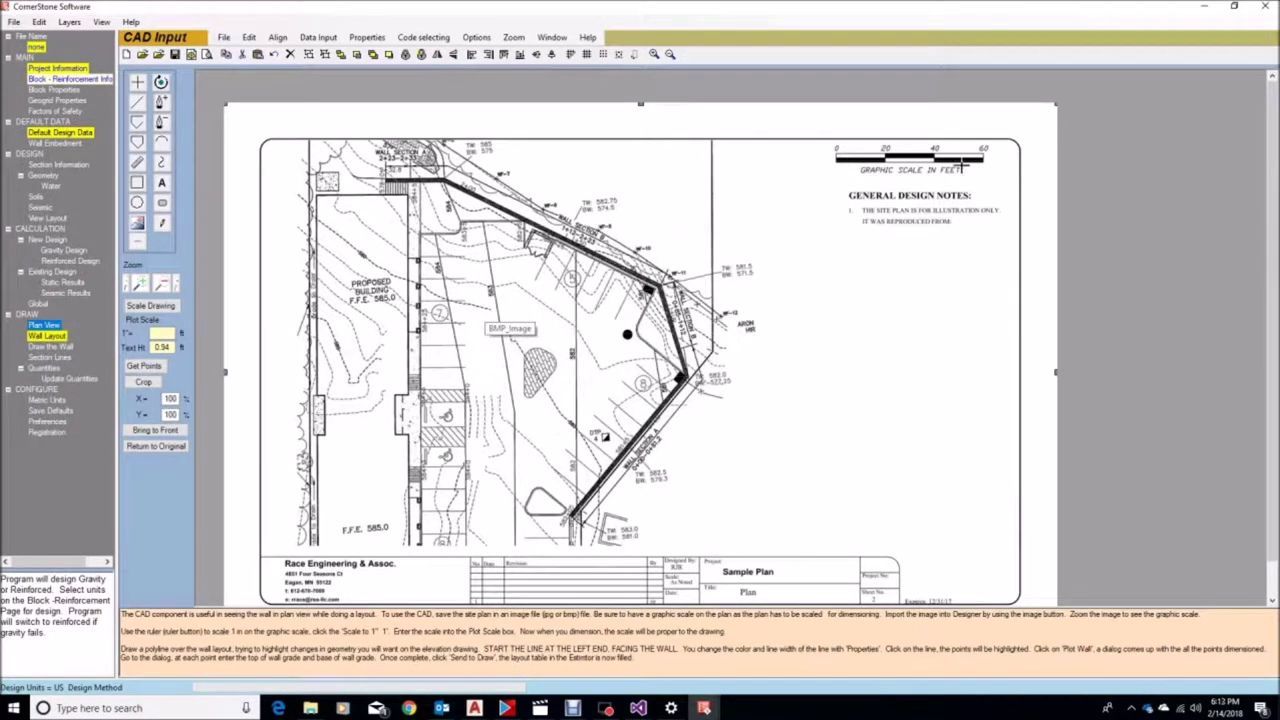
# Draw a ruler line along the full graphic scale and scale the drawing to it with a line length of 60 ft at 1" = 20 ft.
pyautogui.click(137, 162)
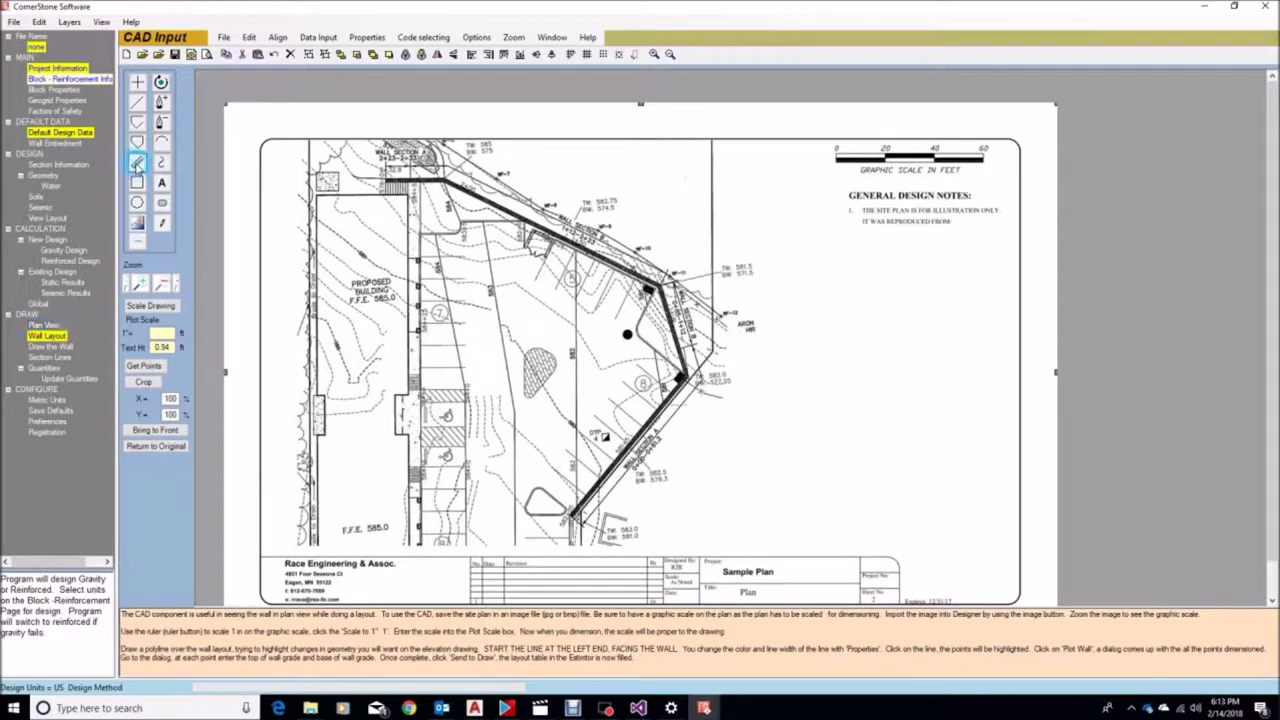
pyautogui.click(836, 148)
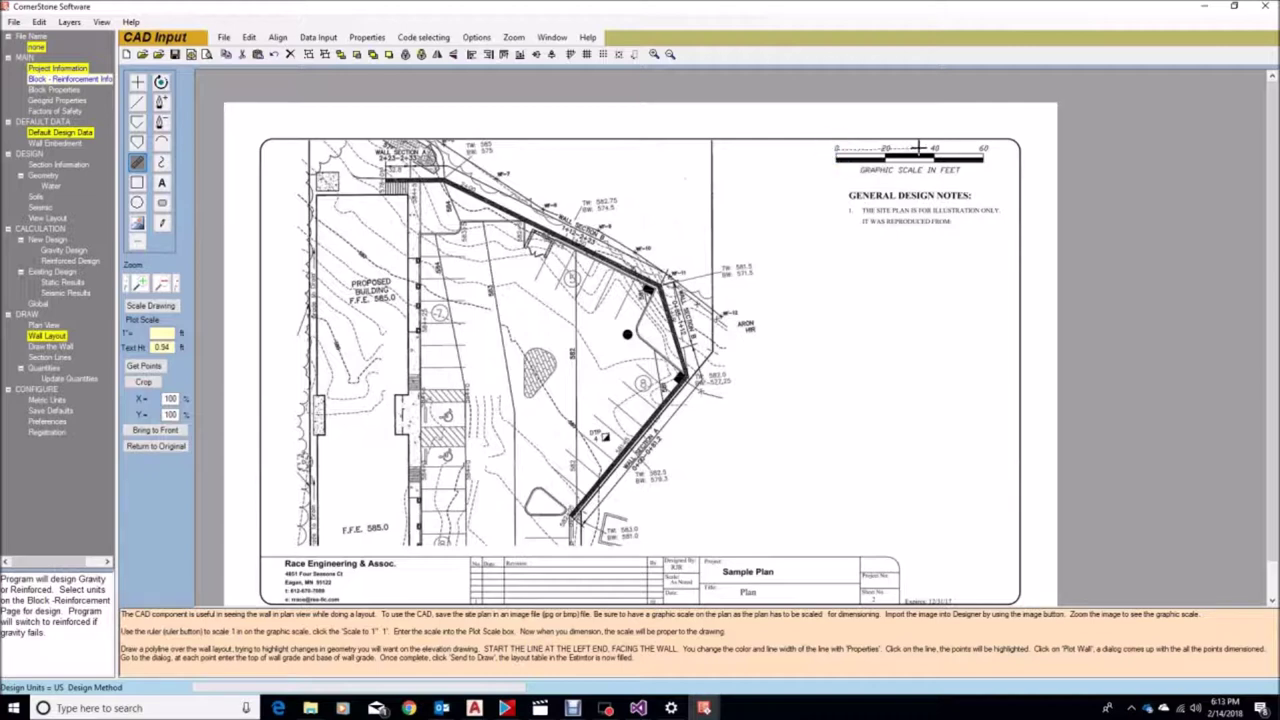
pyautogui.click(984, 148)
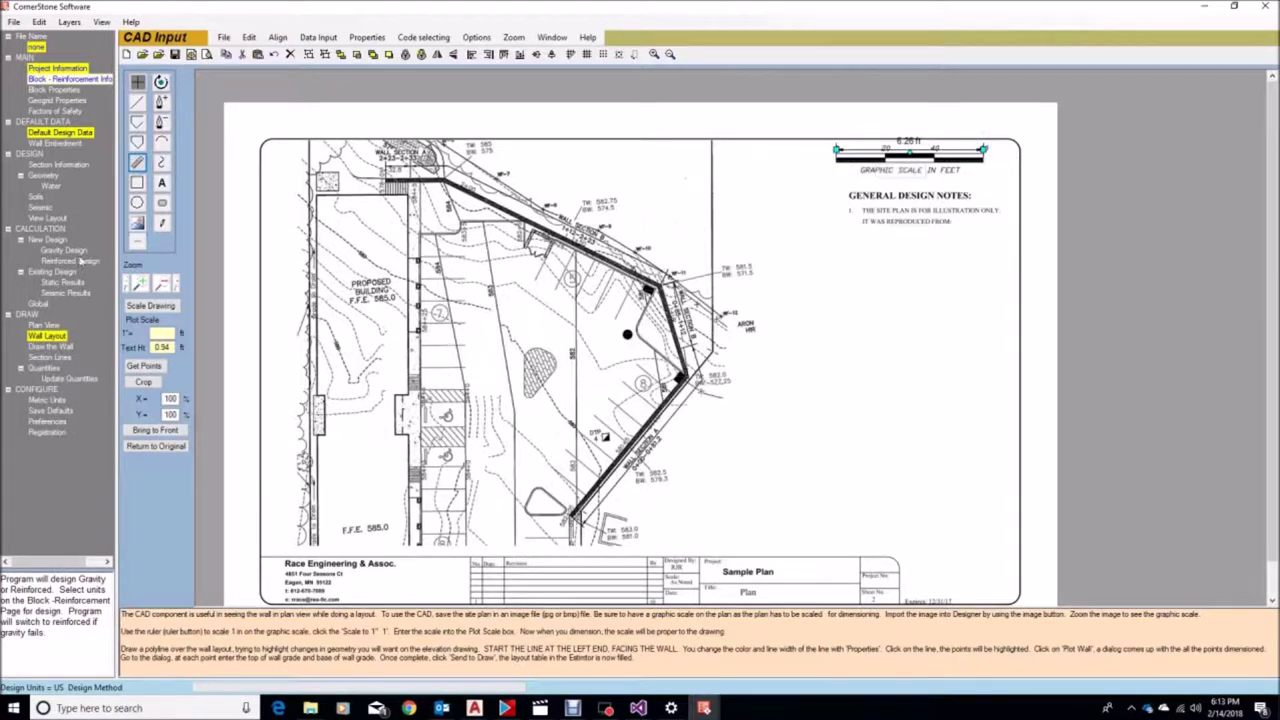
pyautogui.click(150, 305)
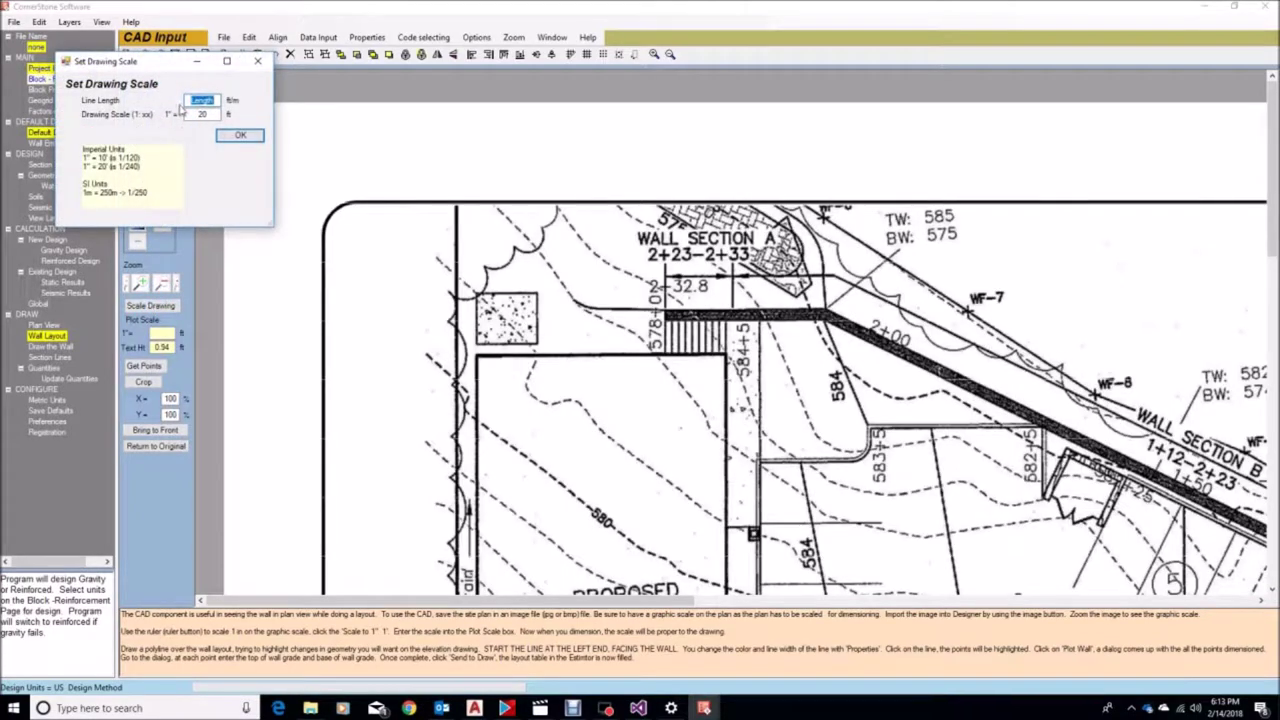
pyautogui.write('60')
pyautogui.click(240, 135)
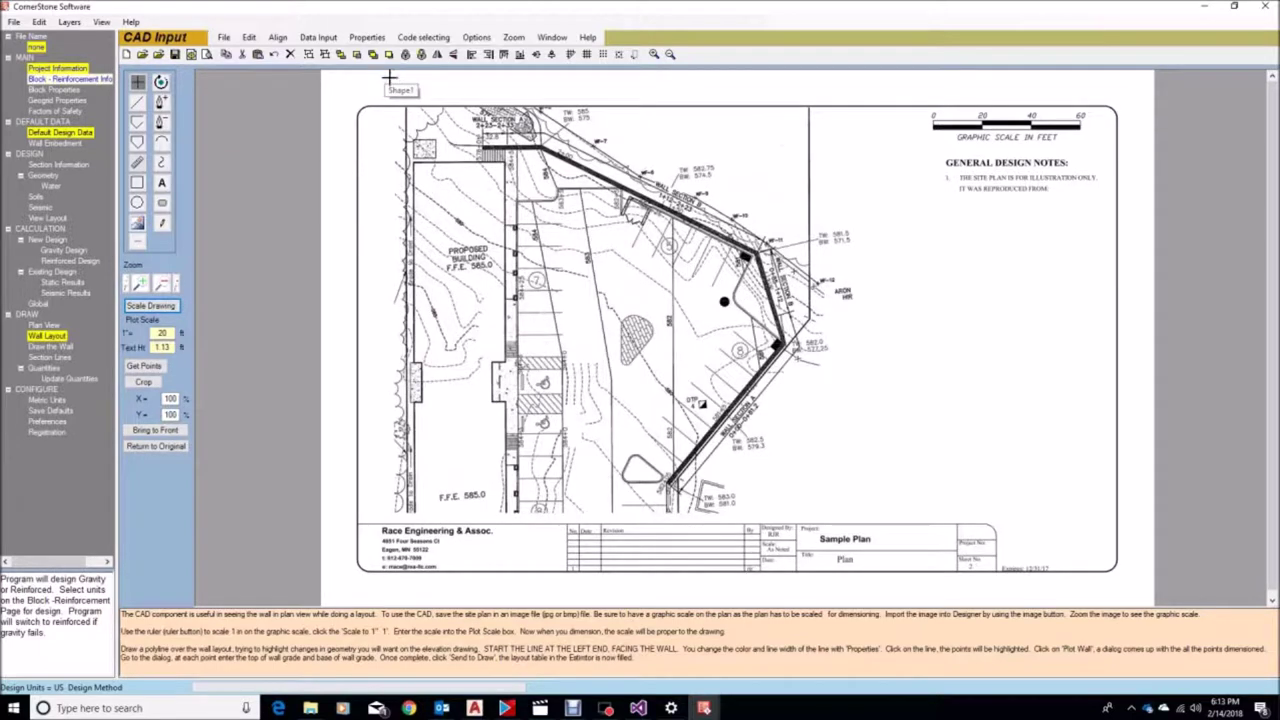
# Measure the graphic scale bar from 0 to 60 with the ruler to check the drawing scale.
pyautogui.click(137, 162)
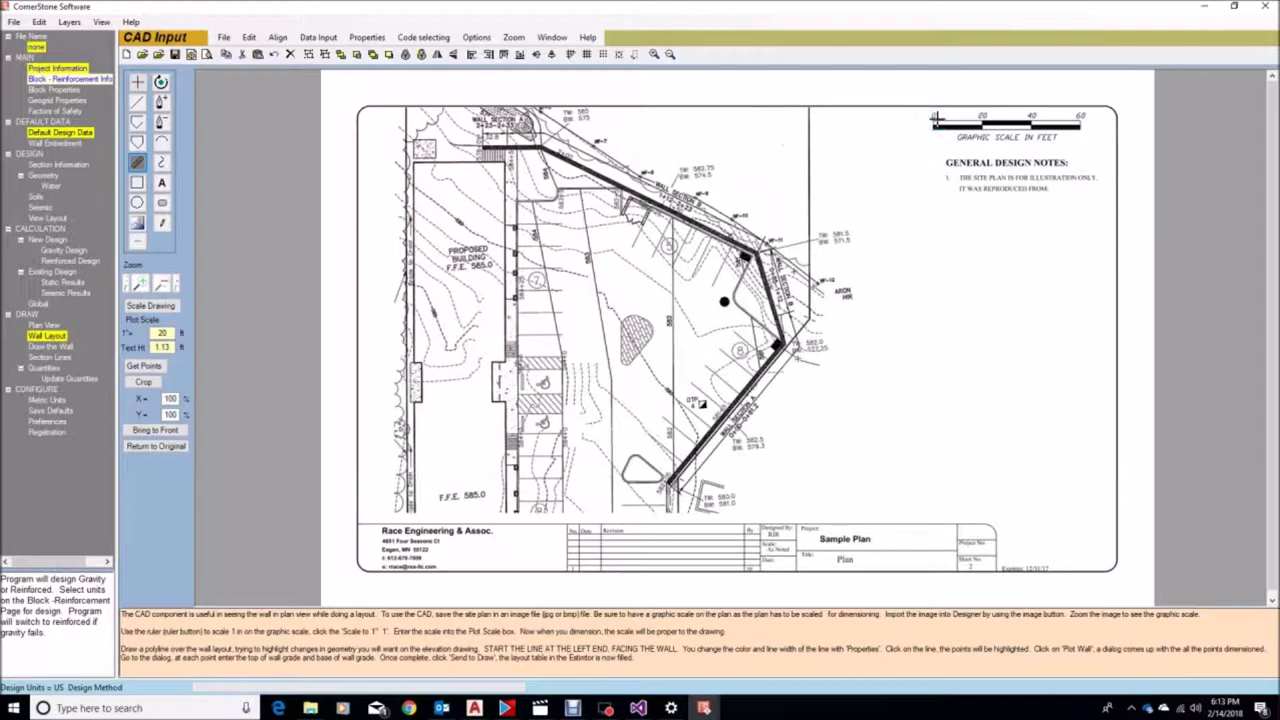
pyautogui.click(934, 117)
pyautogui.click(1080, 117)
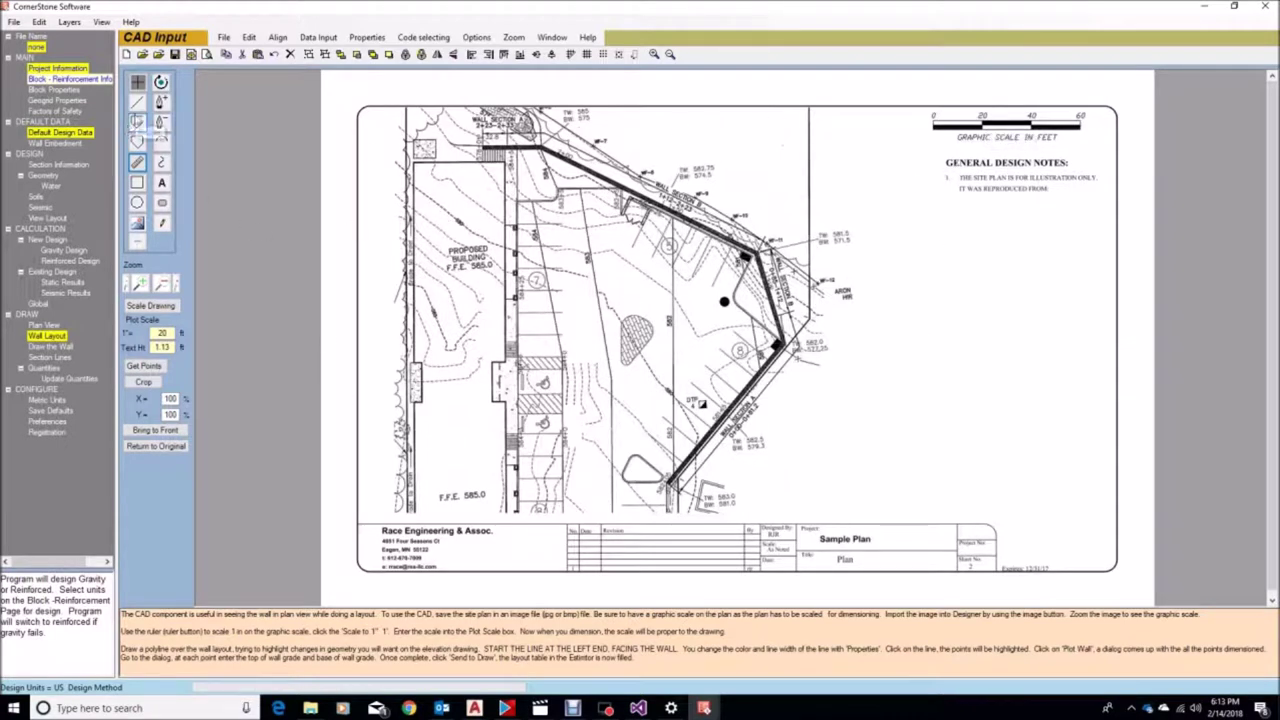
# Trace the wall with a polyline from the lower end of Wall Section A through each corner to the wall's end at the stairs.
pyautogui.click(137, 121)
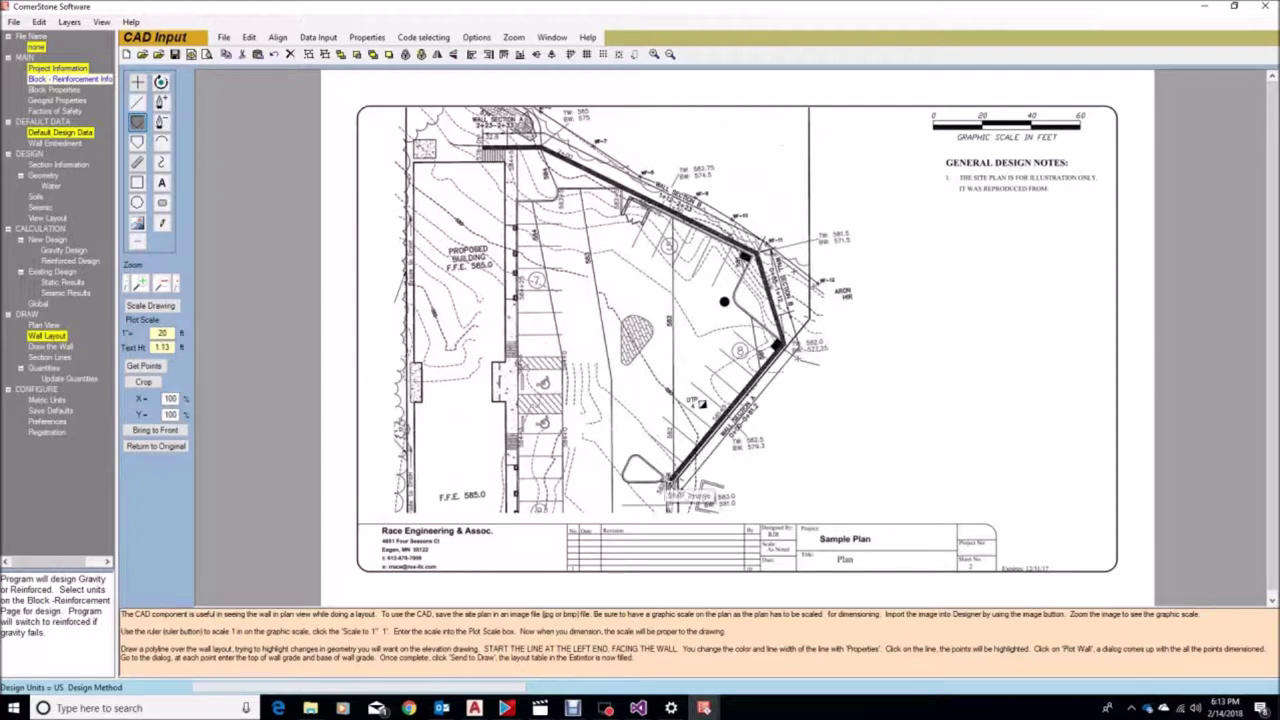
pyautogui.click(668, 484)
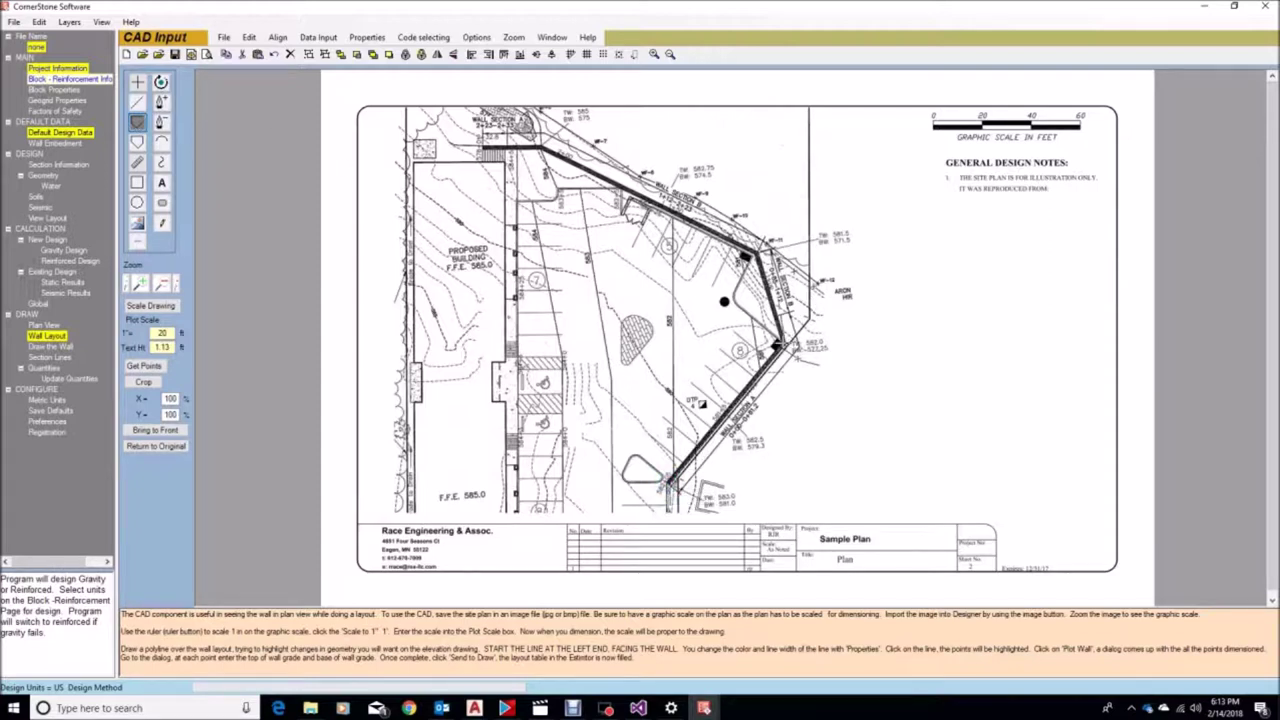
pyautogui.click(782, 343)
pyautogui.click(760, 252)
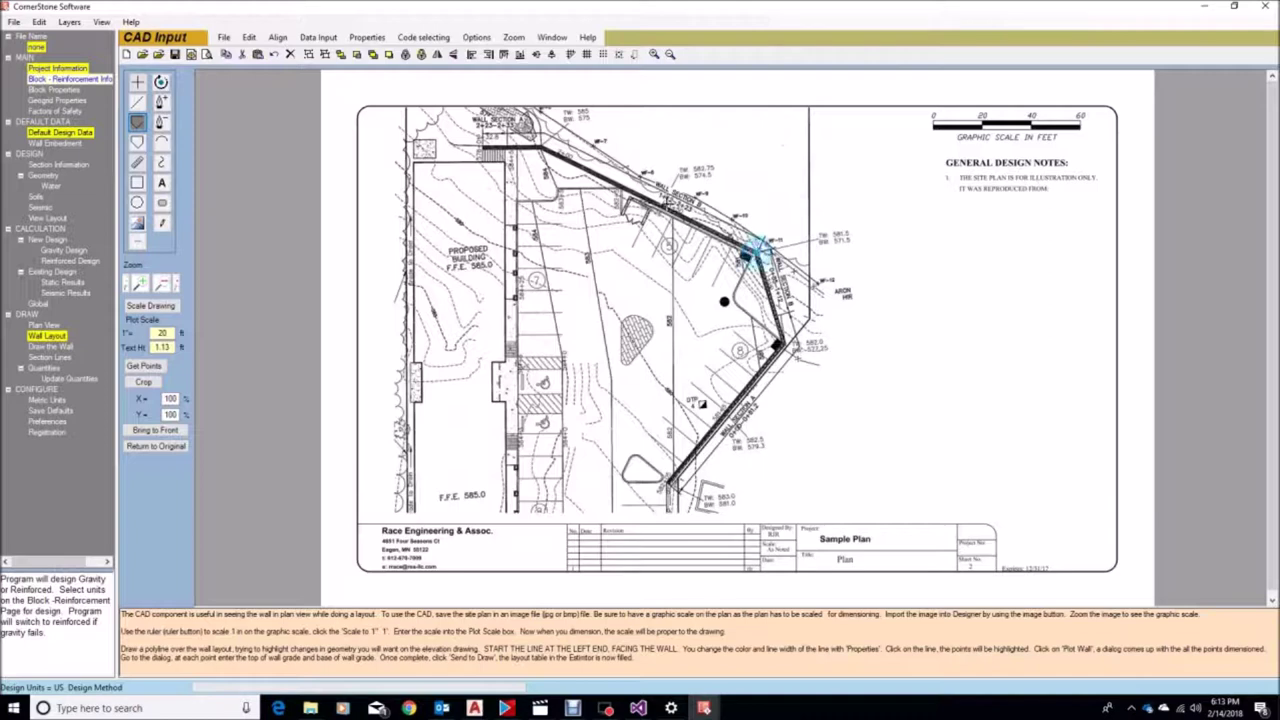
pyautogui.click(535, 145)
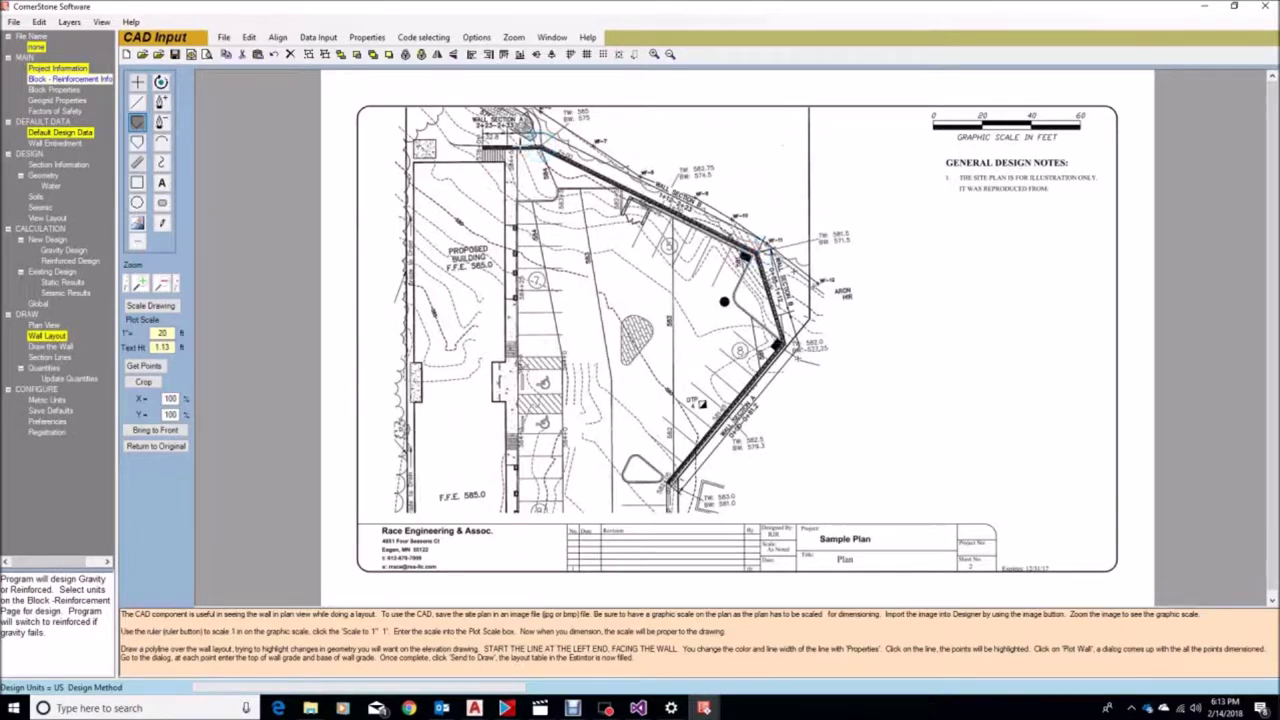
pyautogui.click(515, 148)
pyautogui.click(498, 150)
pyautogui.doubleClick(481, 148)
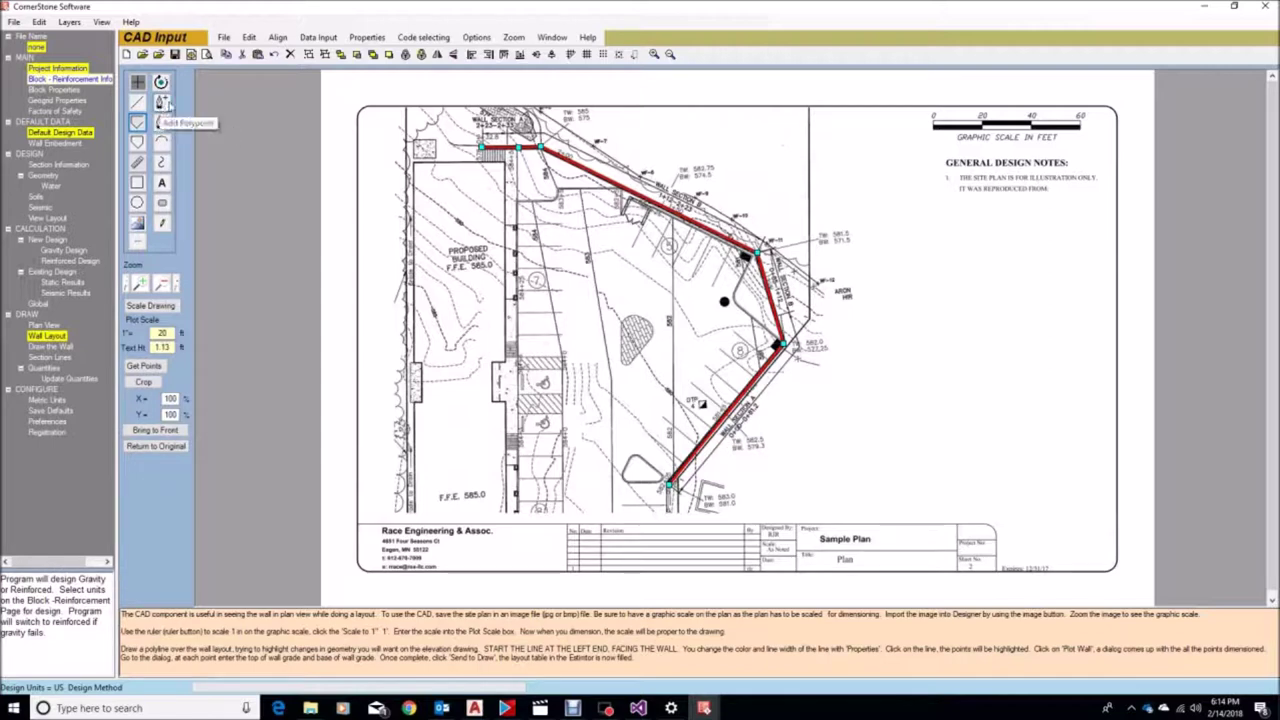
# Add points to the wall polyline midway along the lower Wall Section A and midway along the long Wall Section B.
pyautogui.click(161, 103)
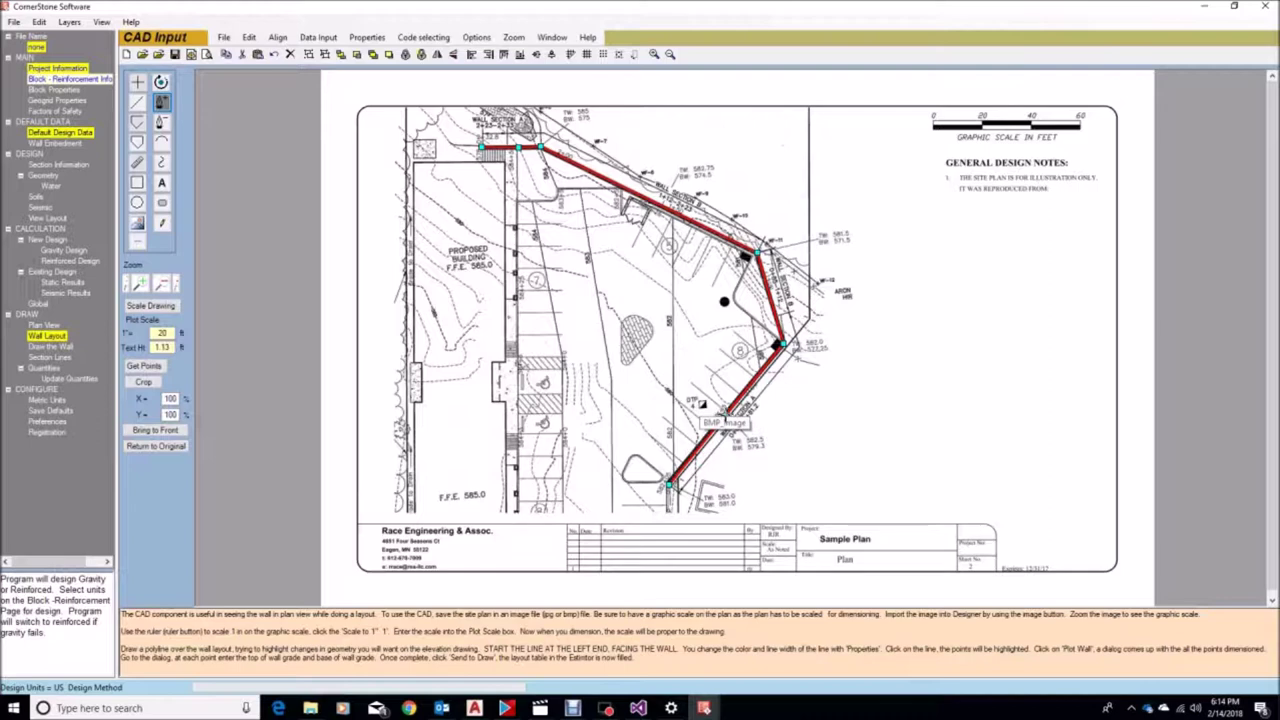
pyautogui.click(726, 414)
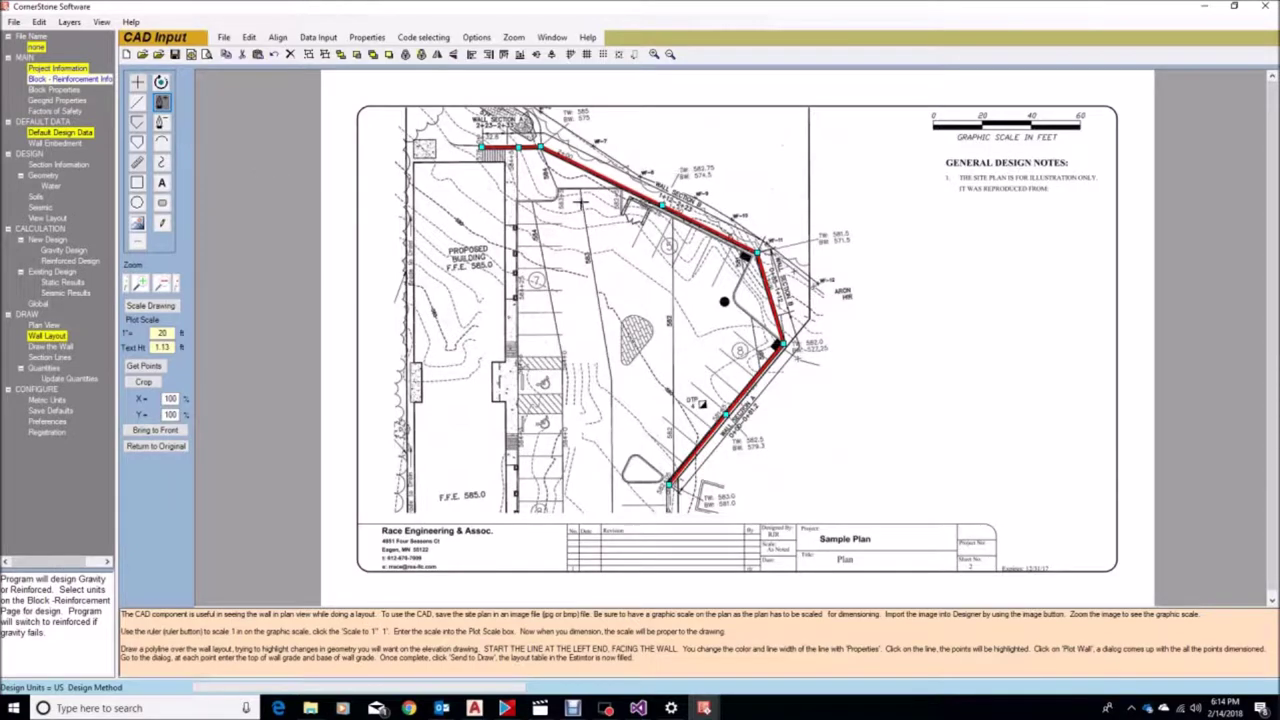
pyautogui.click(137, 81)
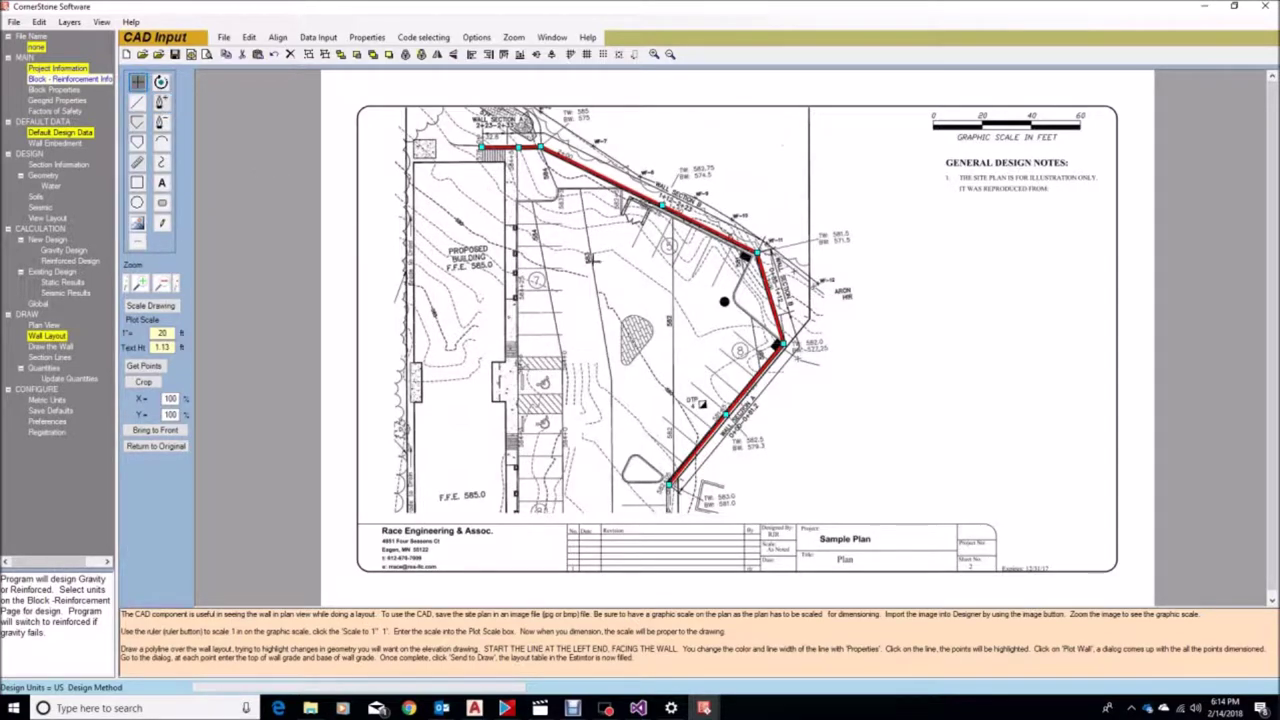
# Open the point data form and number the wall polyline's points, replacing the first labels with ones at a text height of 0.5 ft.
pyautogui.click(145, 367)
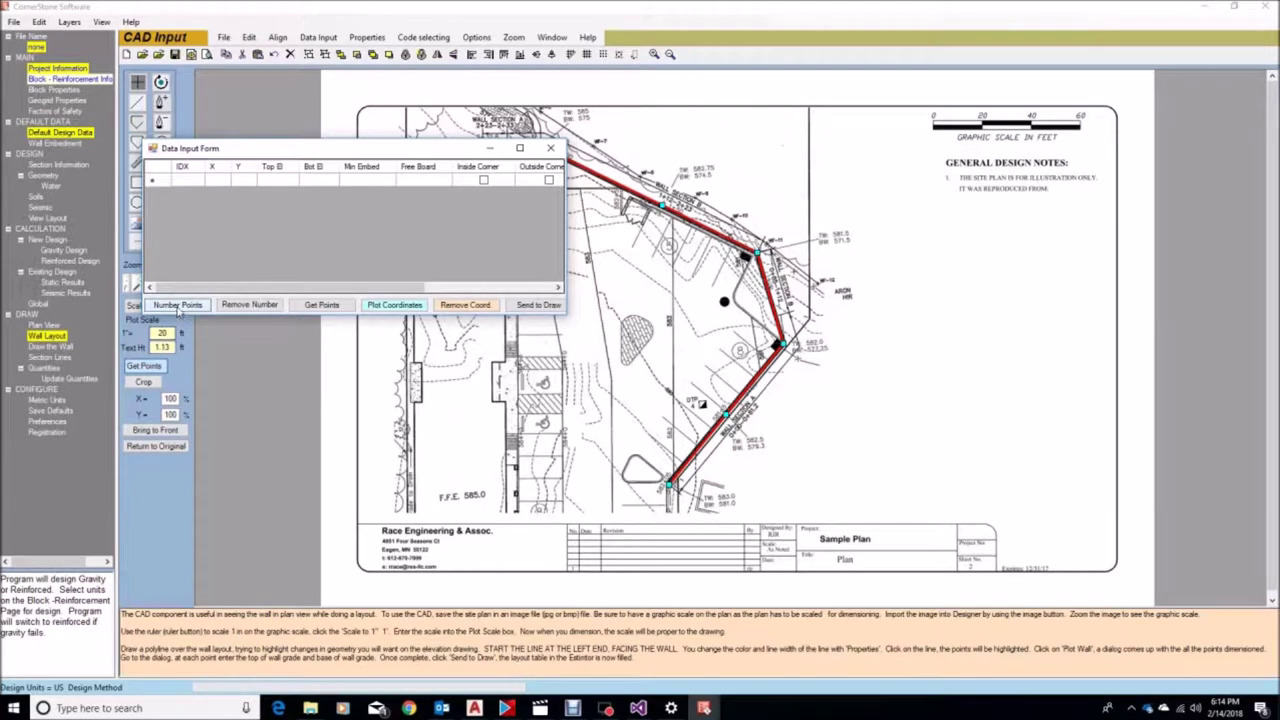
pyautogui.click(177, 305)
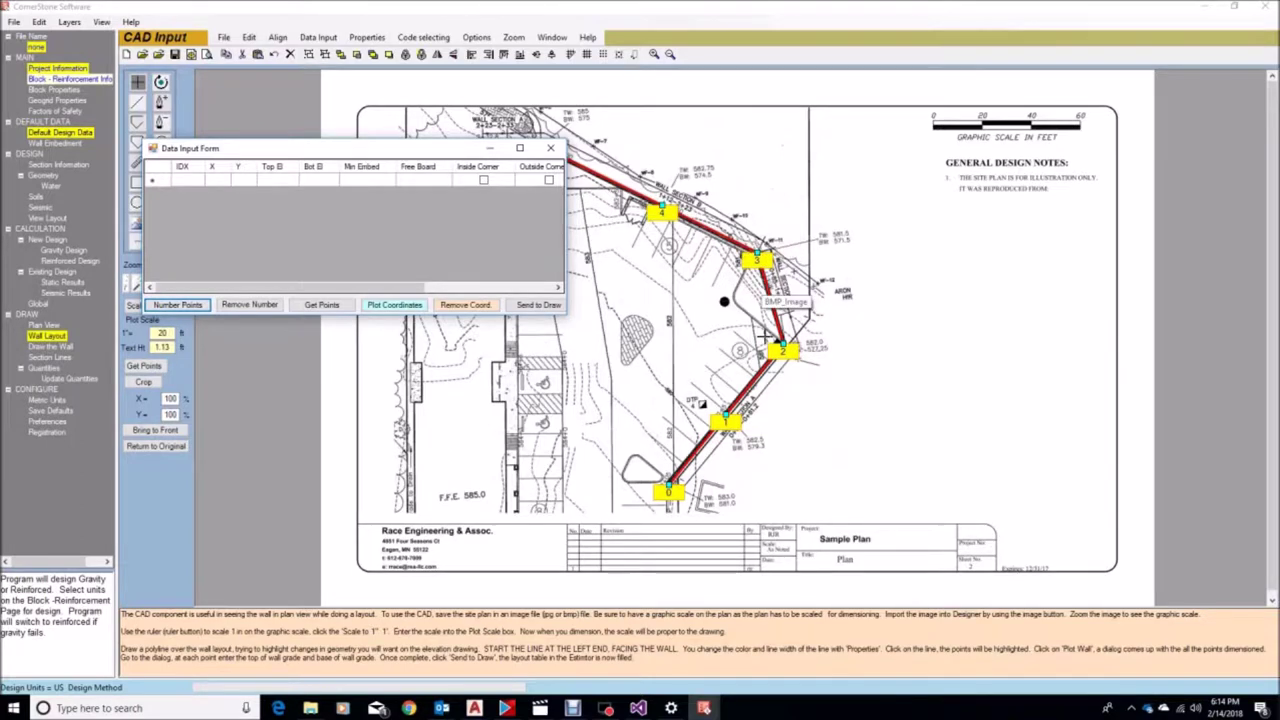
pyautogui.click(249, 305)
pyautogui.click(162, 347)
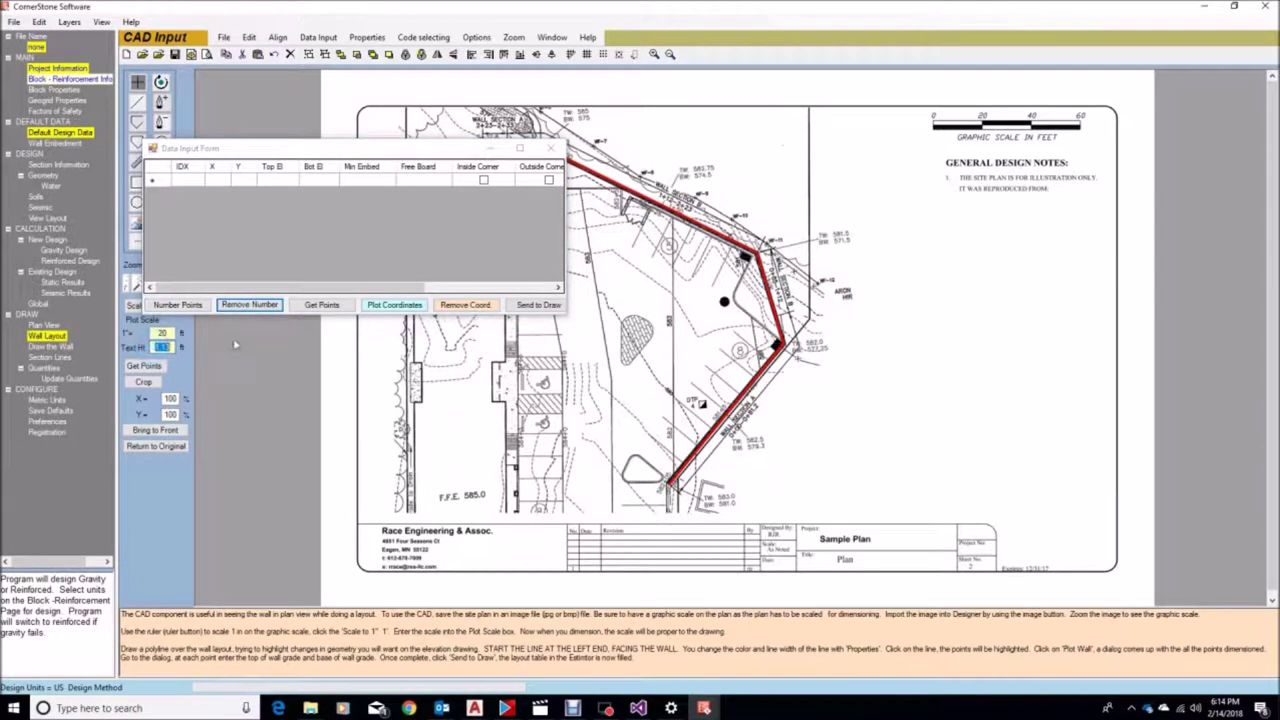
pyautogui.write('0')
pyautogui.click(178, 305)
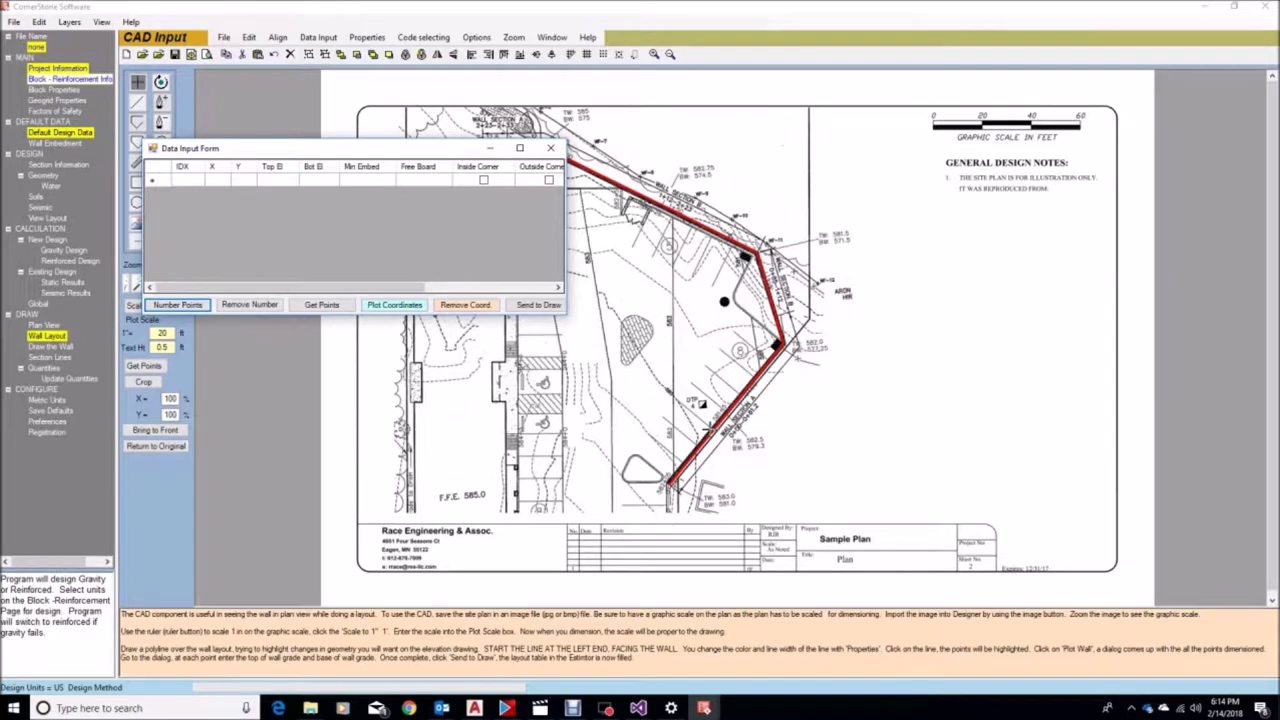
pyautogui.click(709, 431)
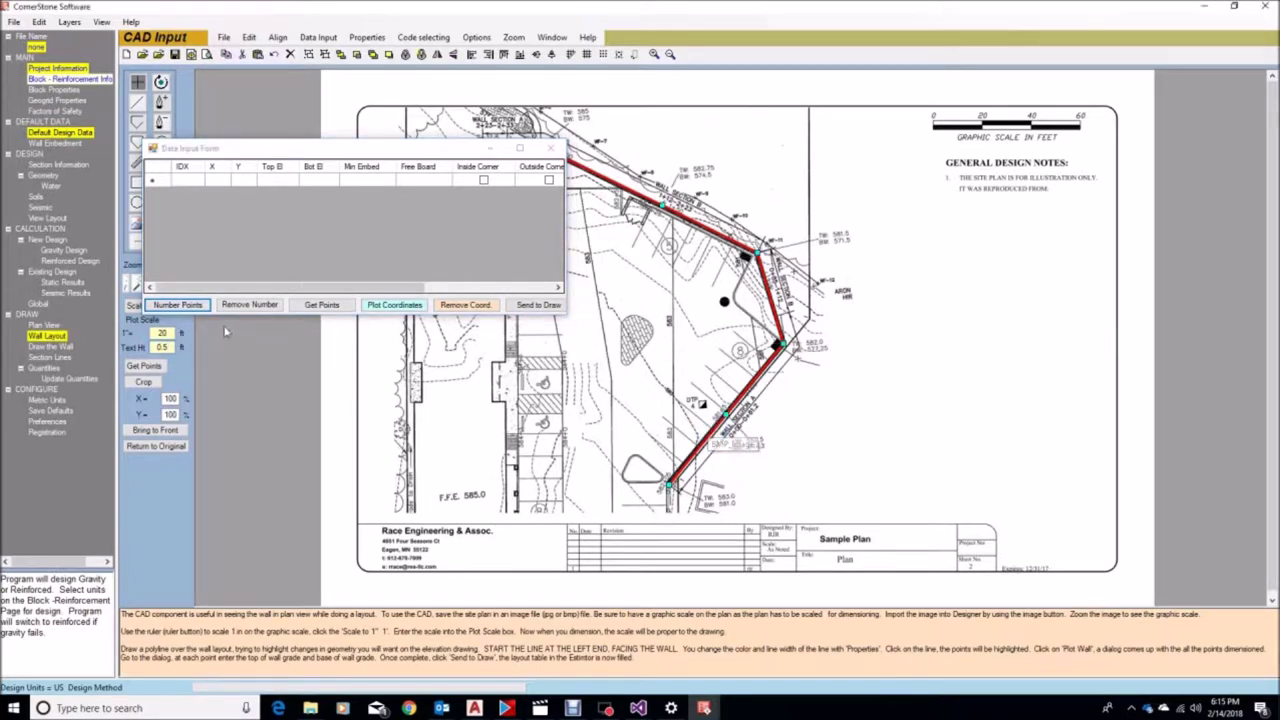
pyautogui.click(177, 304)
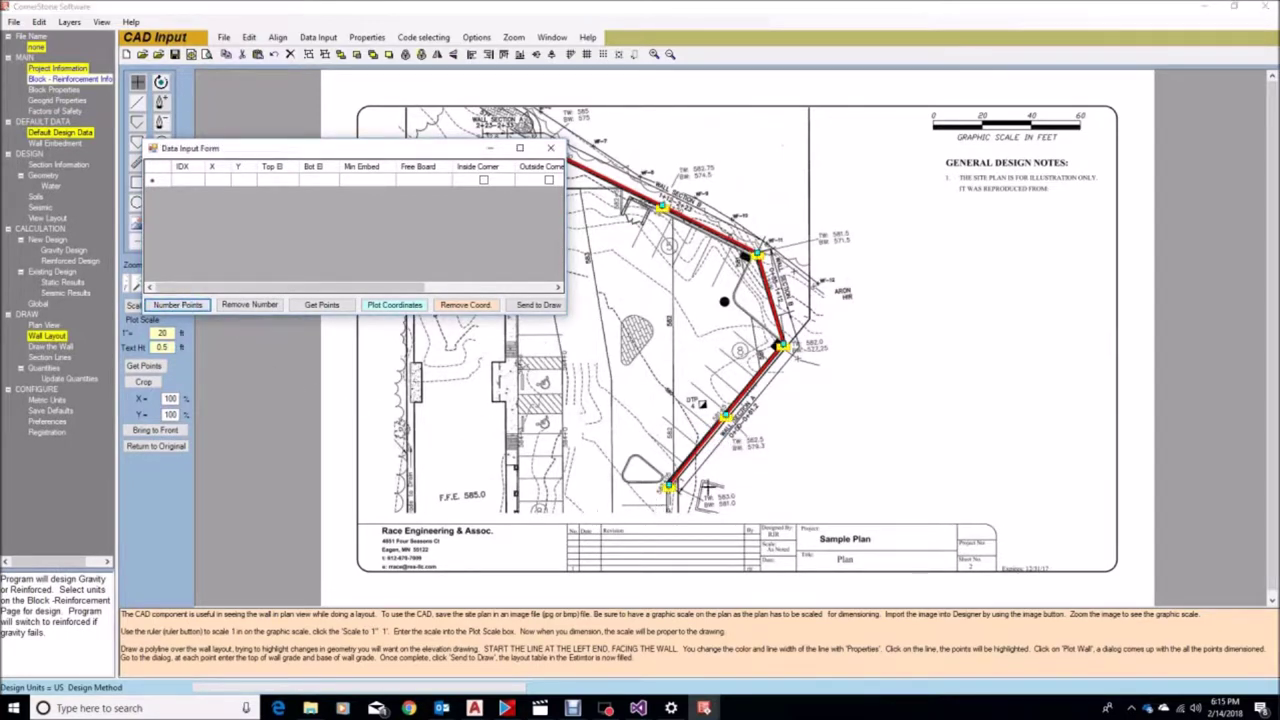
# Move the data form clear of the numbered wall points, reselect the wall polyline and load its points into the table.
pyautogui.click(723, 313)
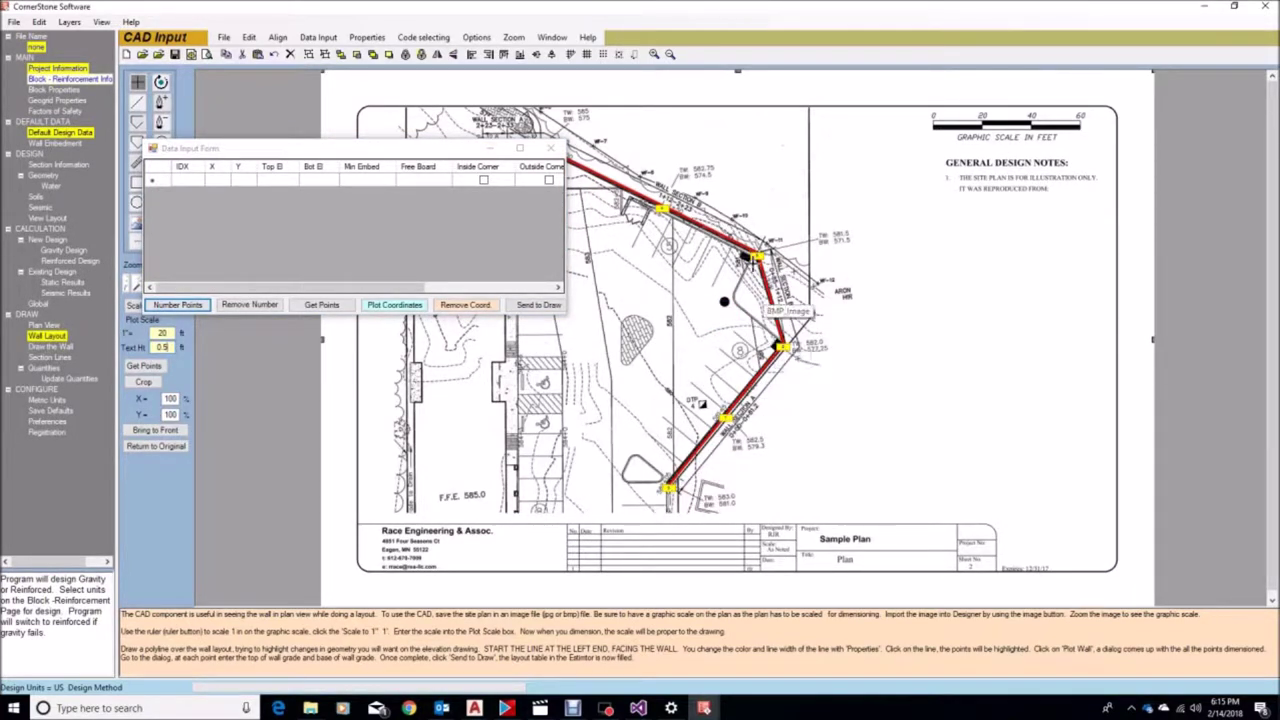
pyautogui.moveTo(368, 155); pyautogui.dragTo(462, 259)
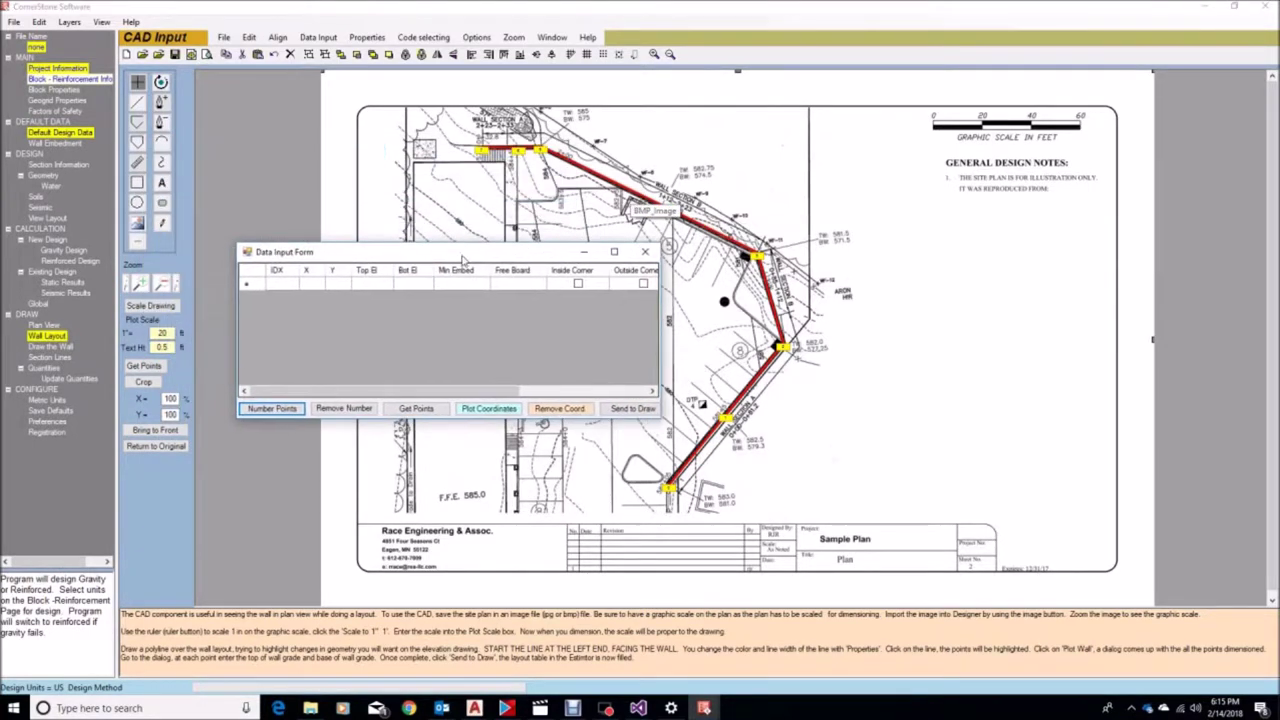
pyautogui.click(772, 295)
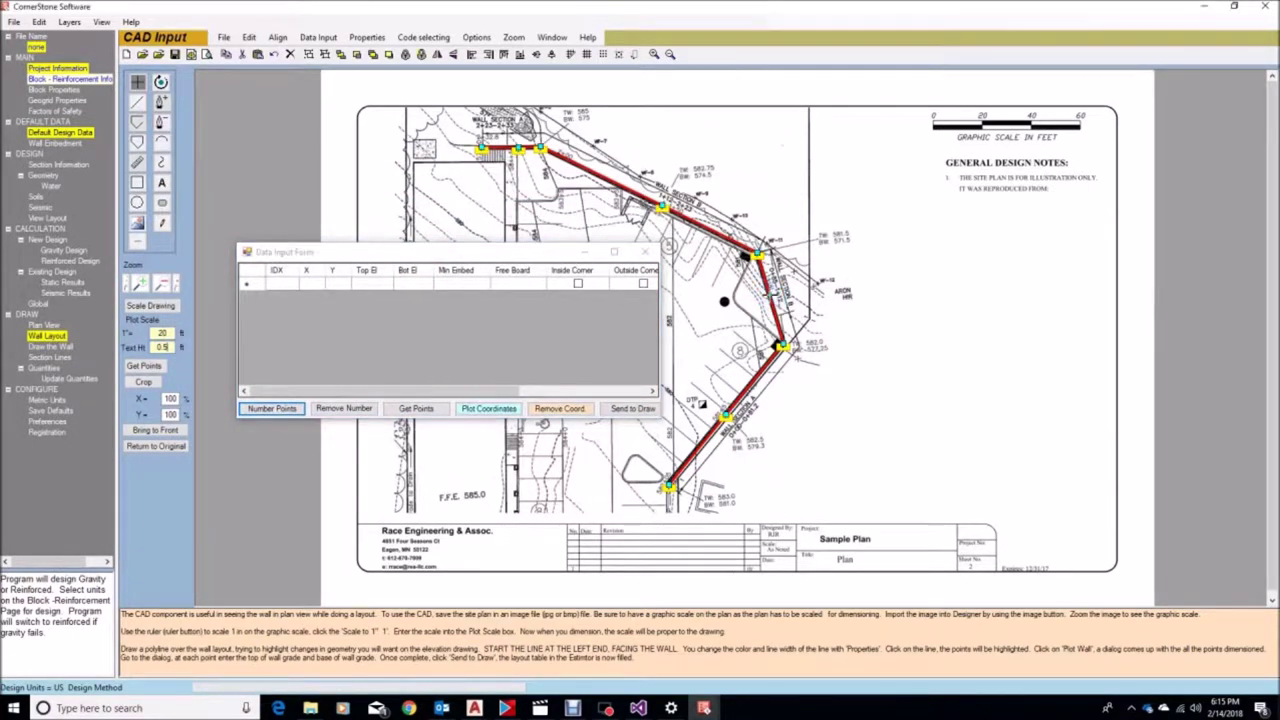
pyautogui.click(416, 409)
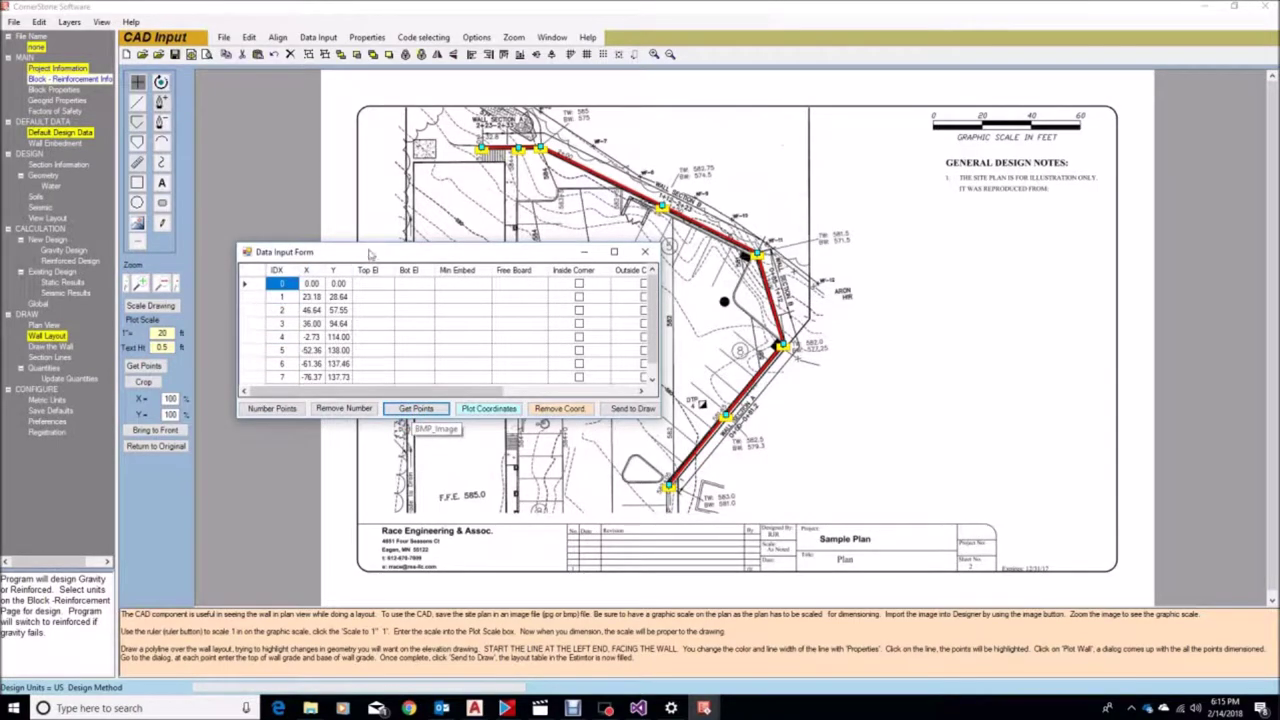
# Shift the data form aside and enter a top elevation of 583 and a bottom elevation of 581 for point 0.
pyautogui.moveTo(369, 254); pyautogui.dragTo(313, 254)
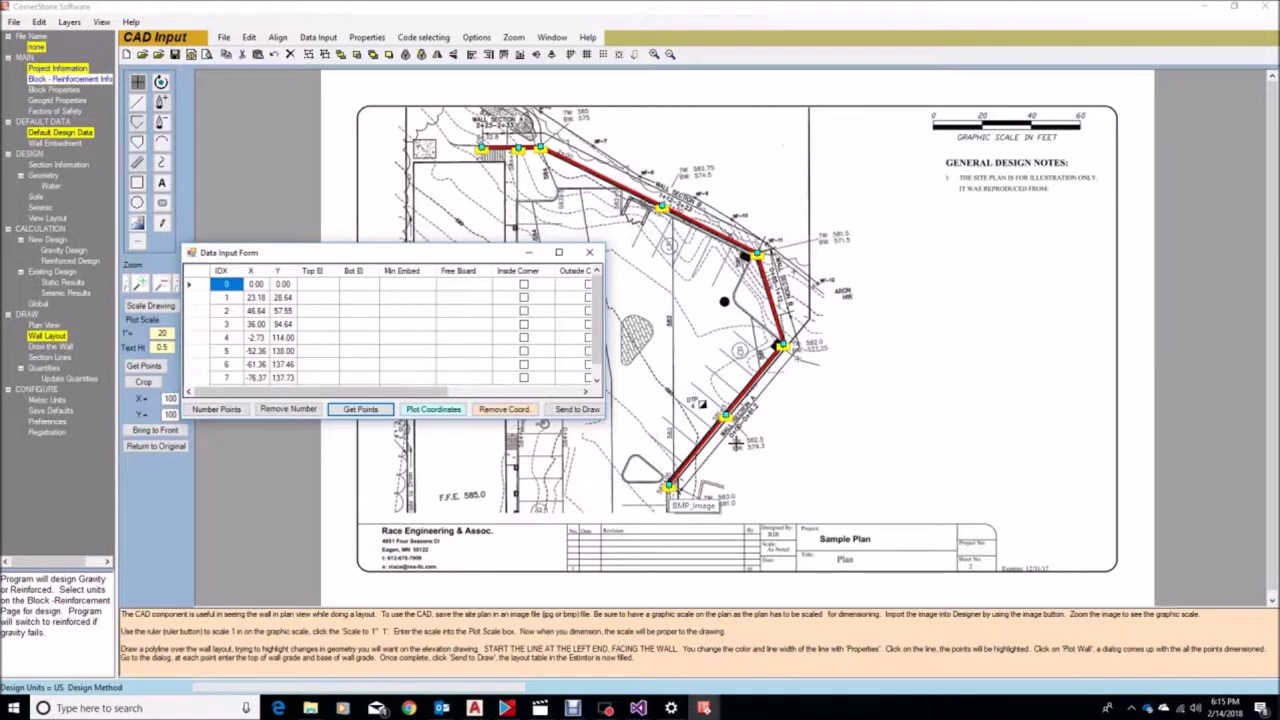
pyautogui.click(323, 287)
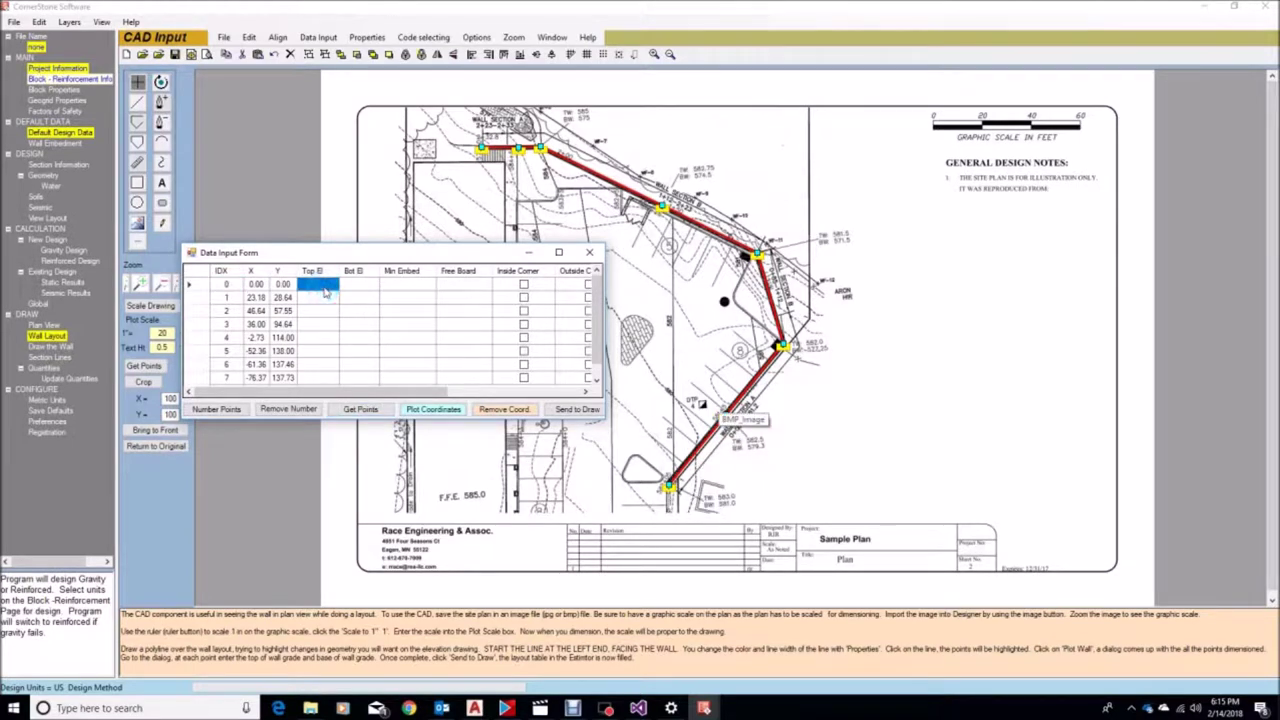
pyautogui.write('583.')
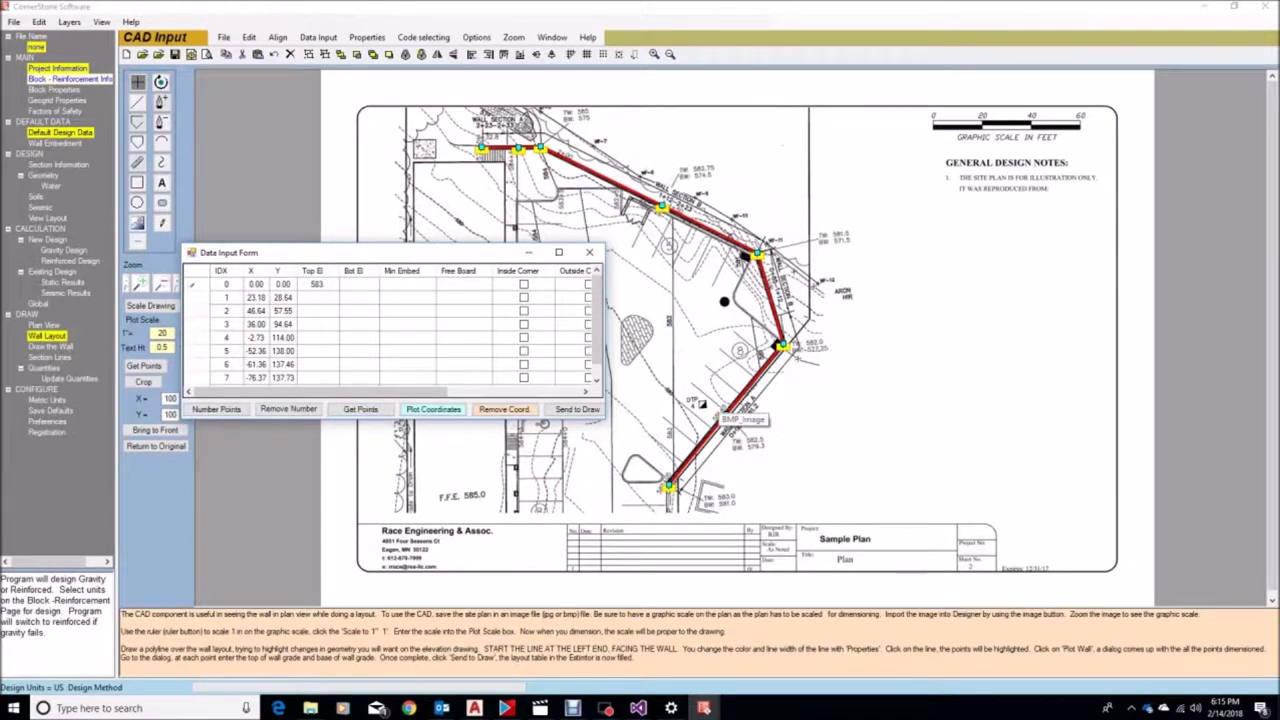
pyautogui.press('Tab')
pyautogui.write('581')
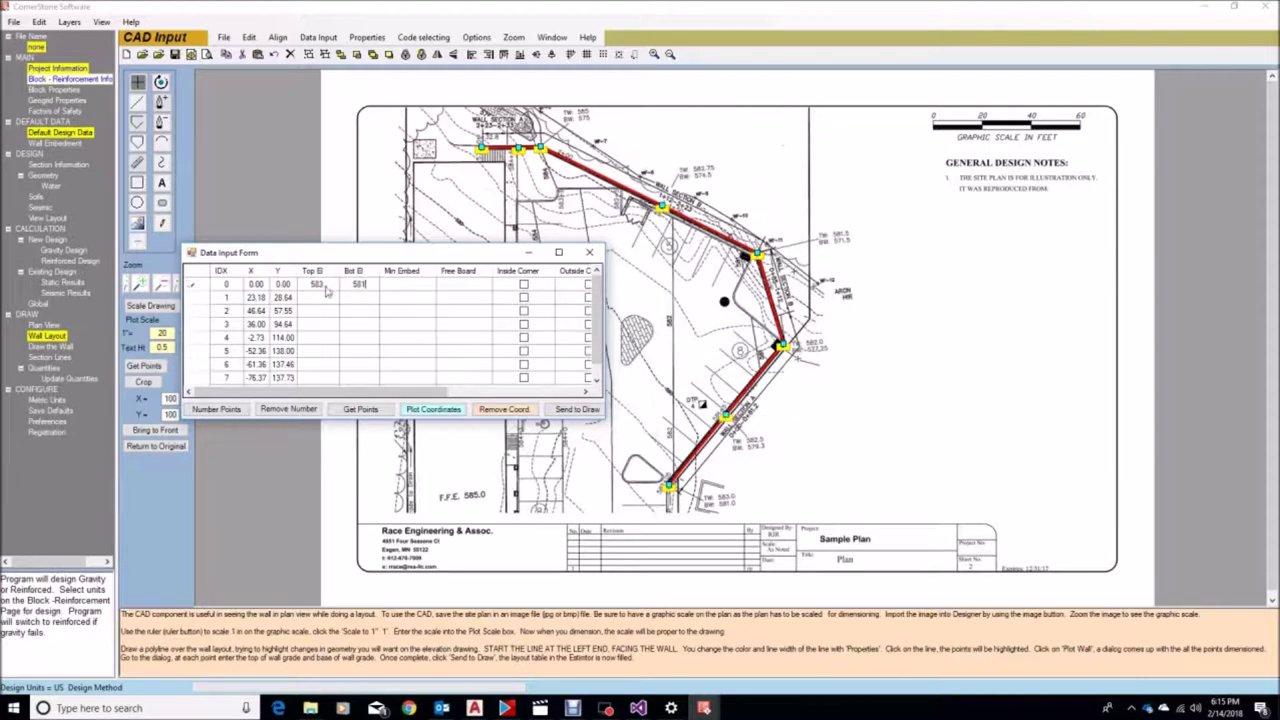
# Enter top and bottom elevations of 582.5 and 579.3 for point 1, and 582 and 577.25 for point 2.
pyautogui.click(318, 301)
pyautogui.write('582.5')
pyautogui.press('Tab')
pyautogui.write('579')
pyautogui.click(327, 312)
pyautogui.write('582')
pyautogui.press('Tab')
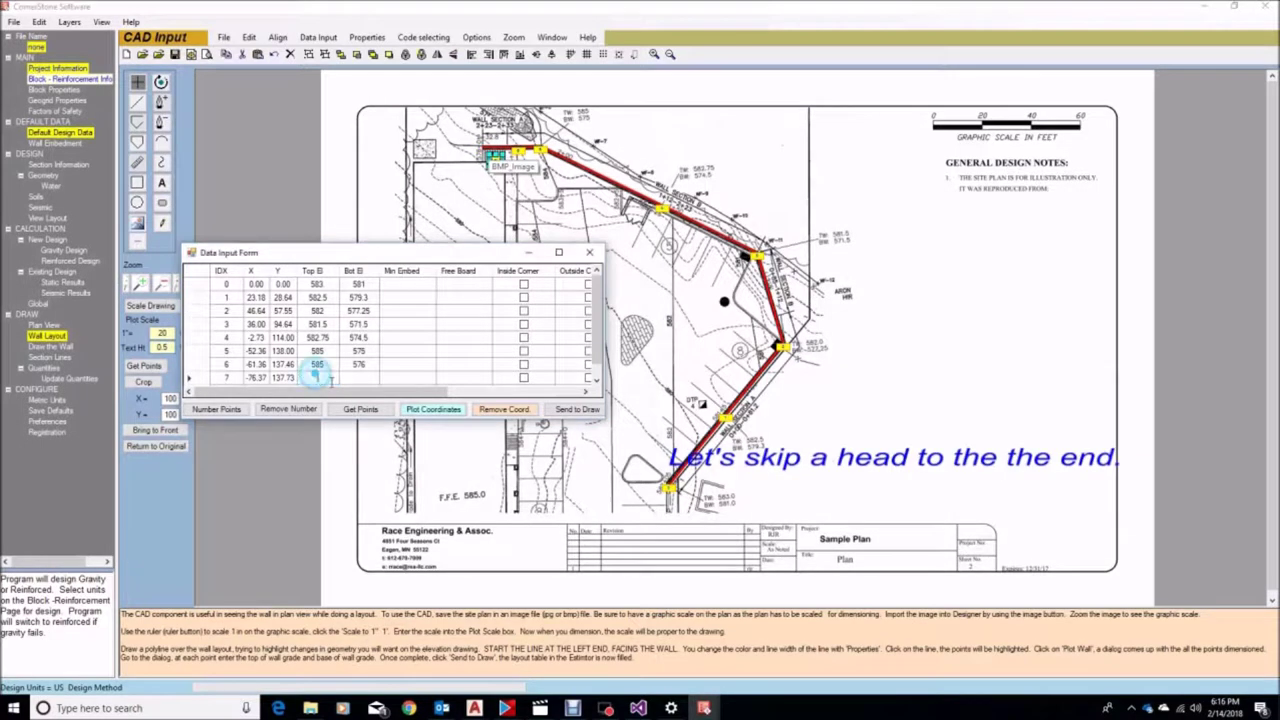
# Enter a top elevation of 578 and a bottom elevation of 577 for point 7.
pyautogui.click(359, 378)
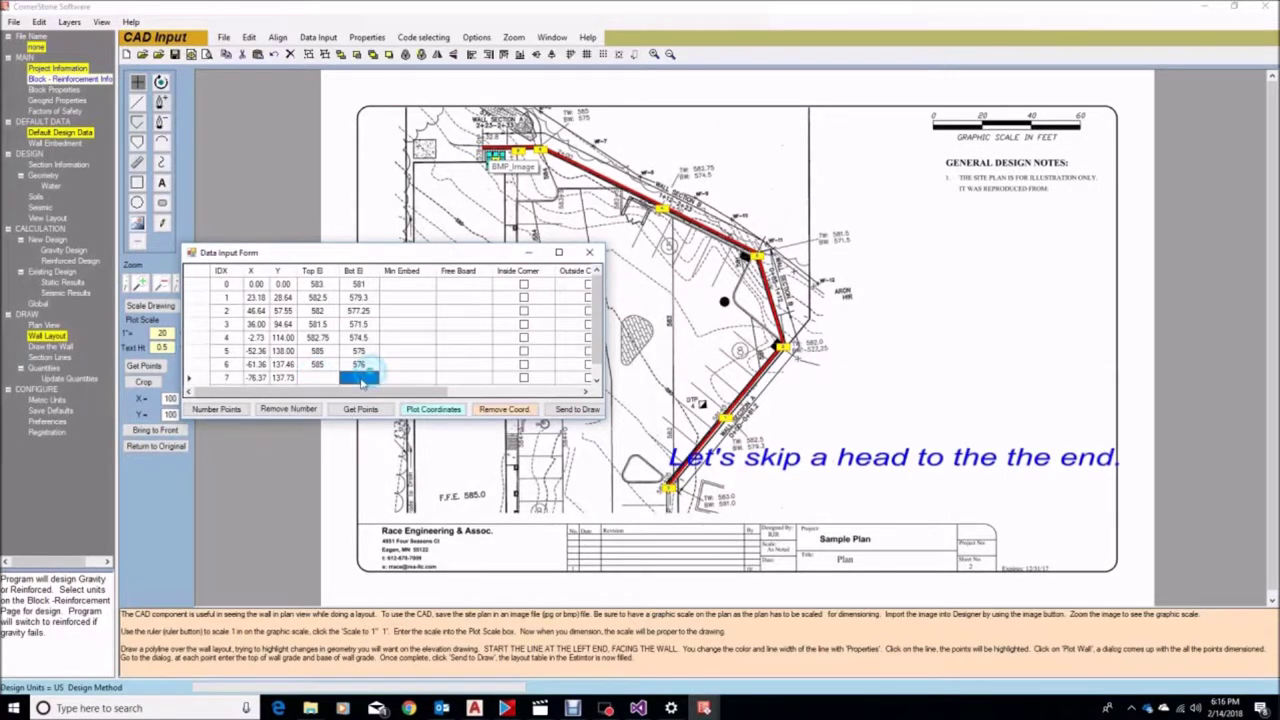
pyautogui.click(320, 379)
pyautogui.write('578')
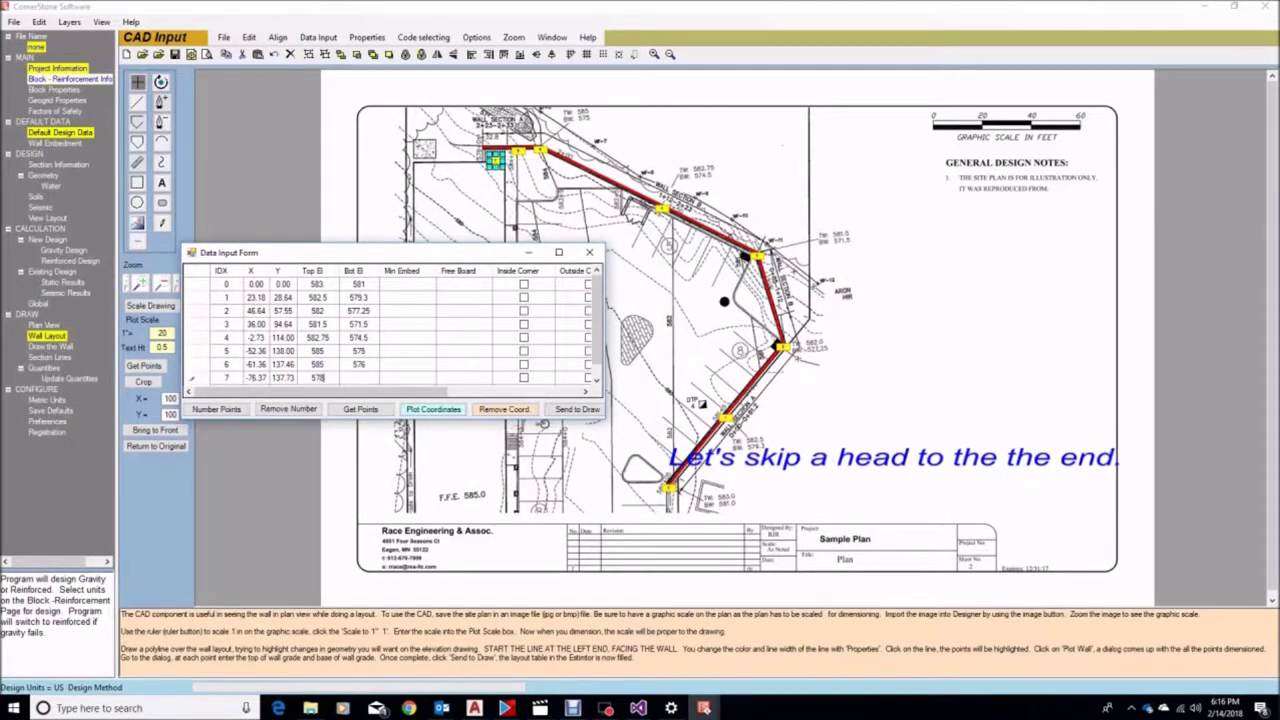
pyautogui.press('Tab')
pyautogui.write('577')
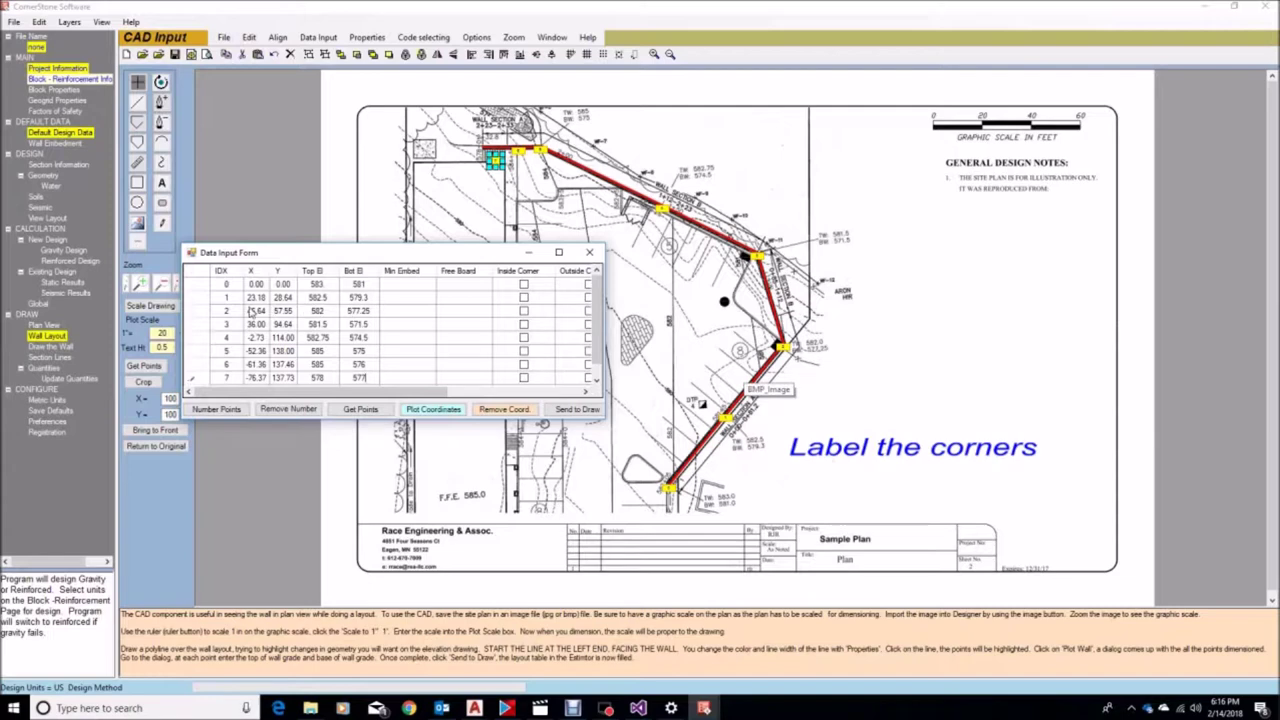
# Mark points 2, 3 and 5 as outside corners, widening the data form to show the whole column.
pyautogui.click(588, 311)
pyautogui.moveTo(602, 332); pyautogui.dragTo(630, 330)
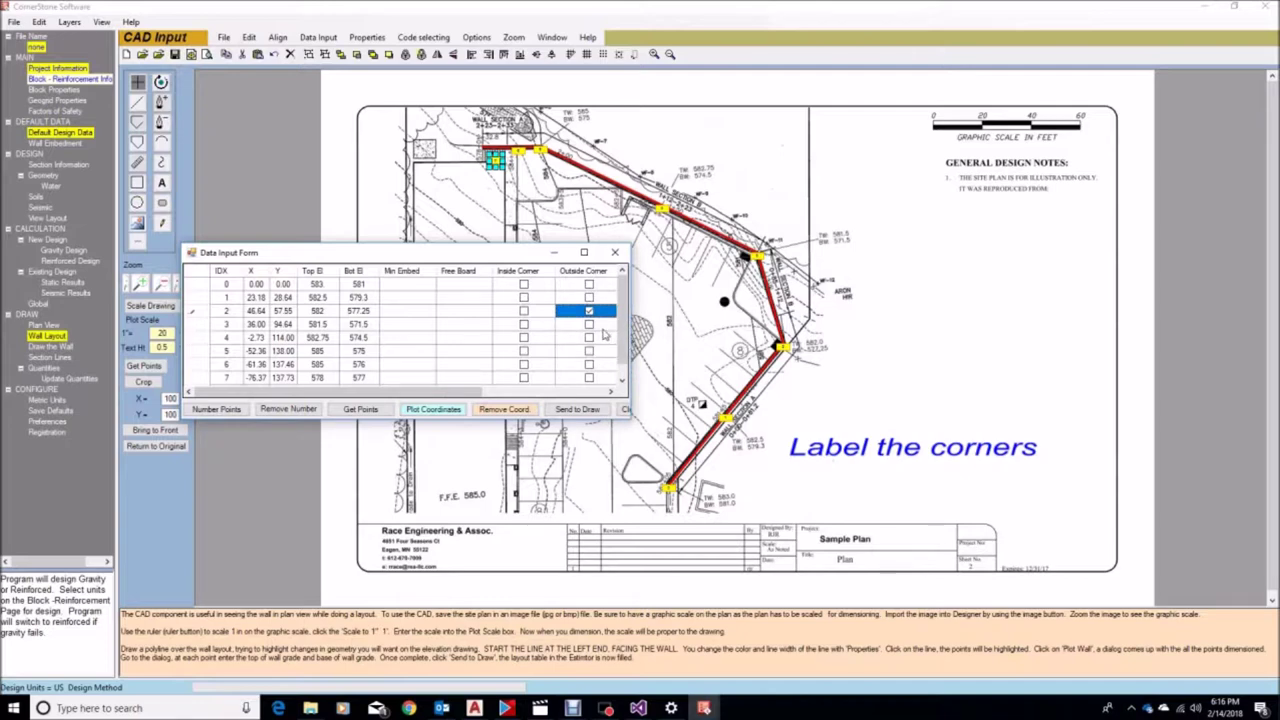
pyautogui.click(589, 325)
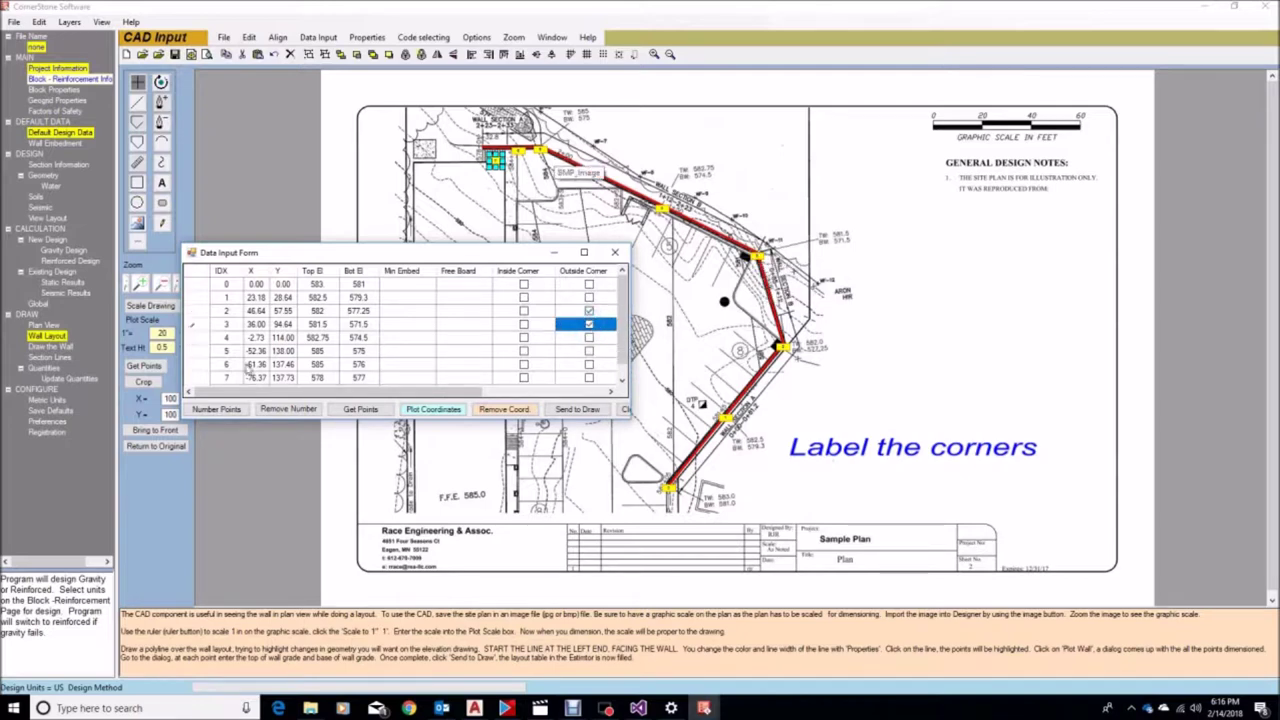
pyautogui.click(589, 351)
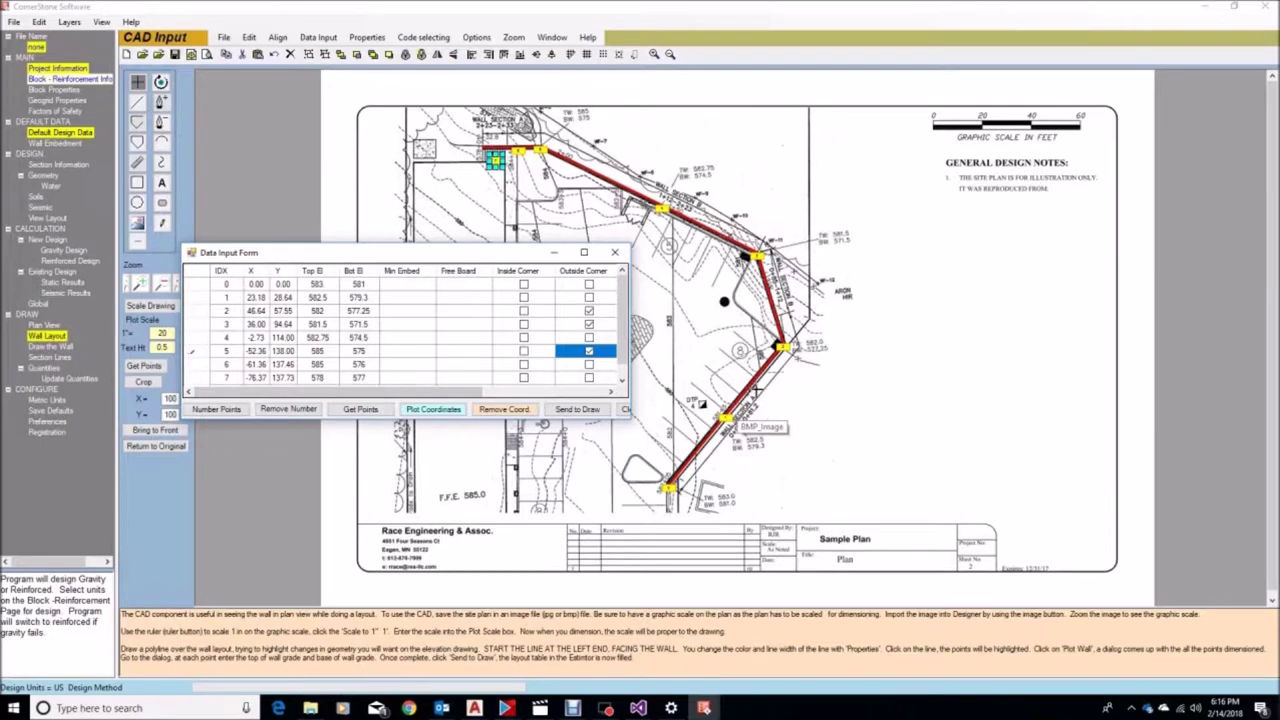
# Select the wall polyline, plot the coordinate labels at its points, and minimize the data form to inspect them on the plan.
pyautogui.click(742, 395)
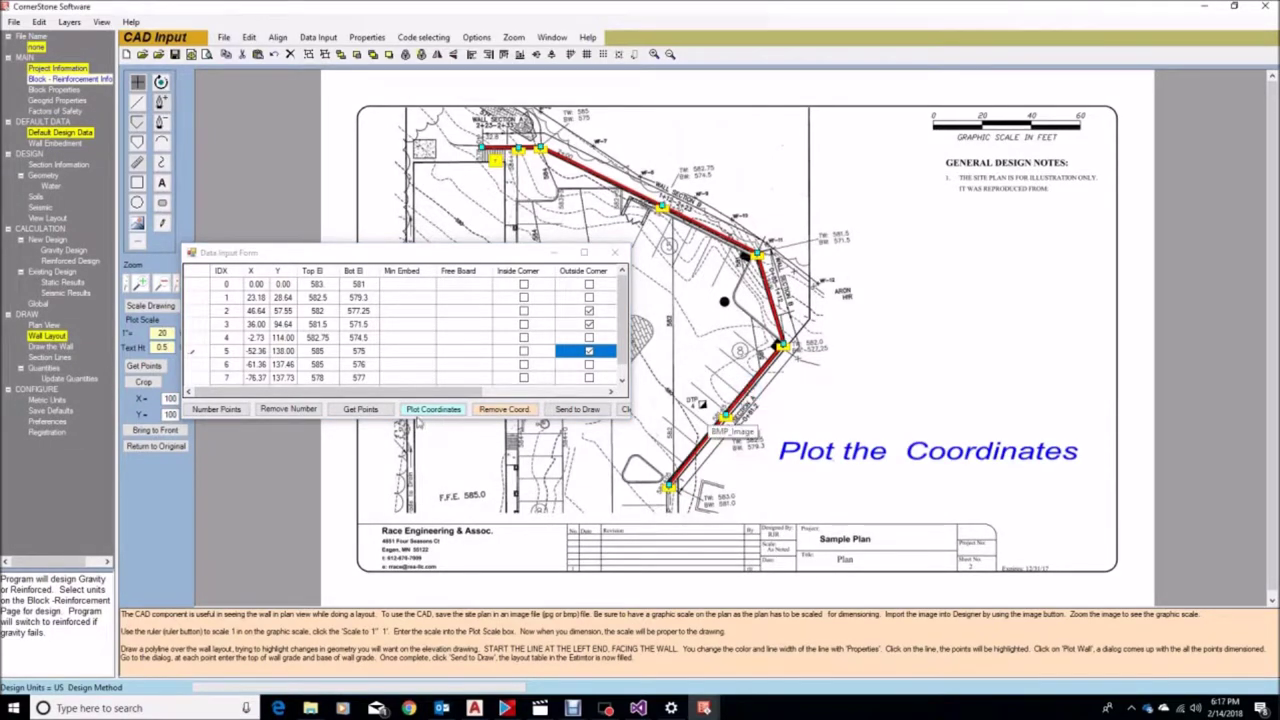
pyautogui.click(432, 410)
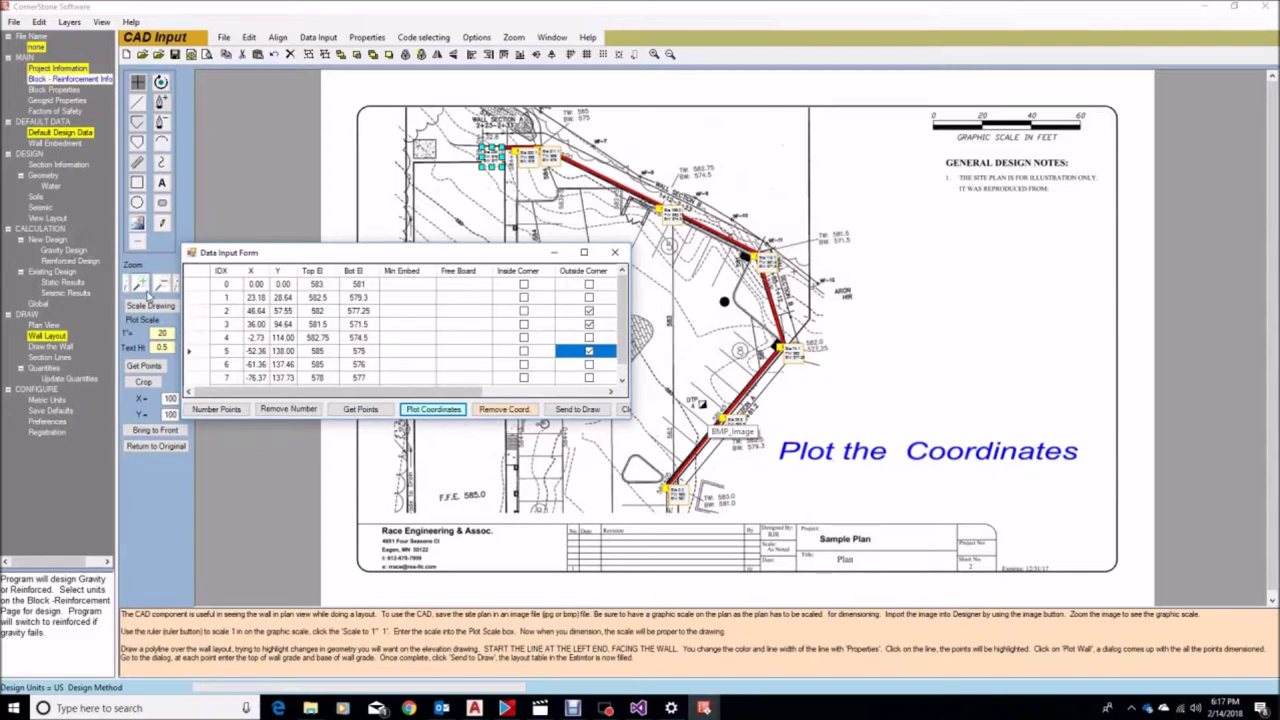
pyautogui.click(140, 285)
pyautogui.click(140, 285)
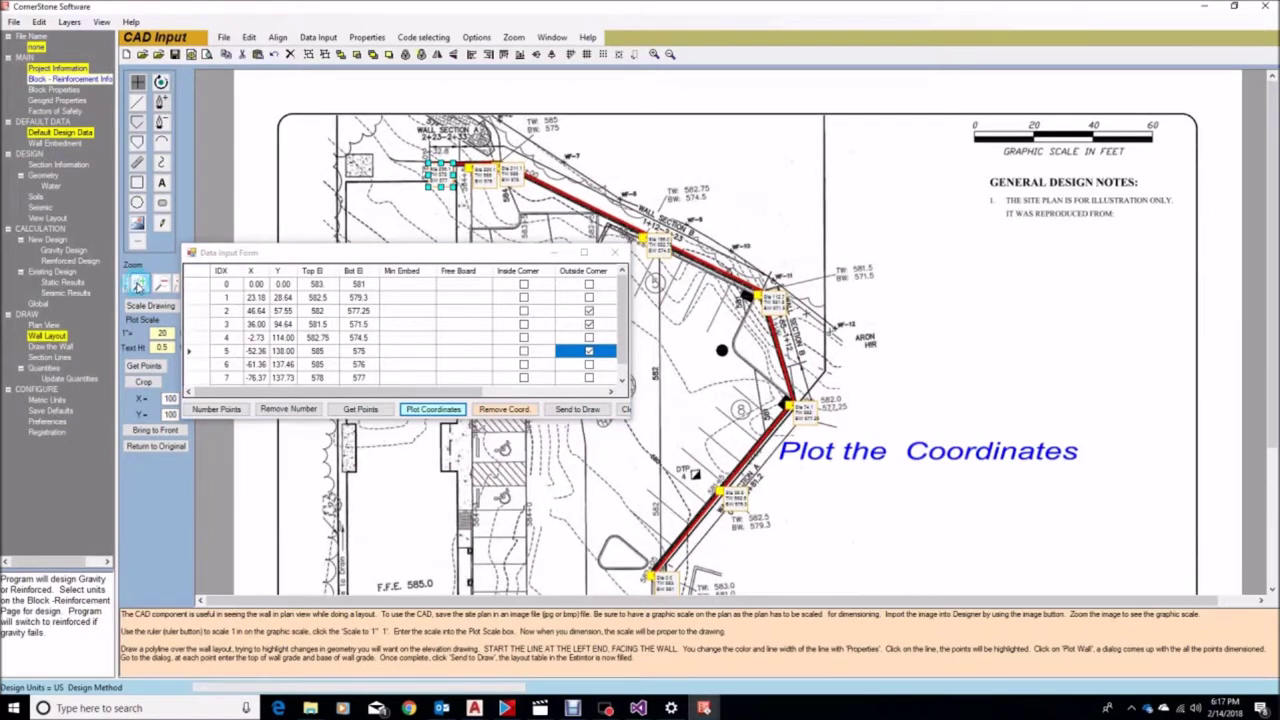
pyautogui.click(140, 285)
pyautogui.click(555, 252)
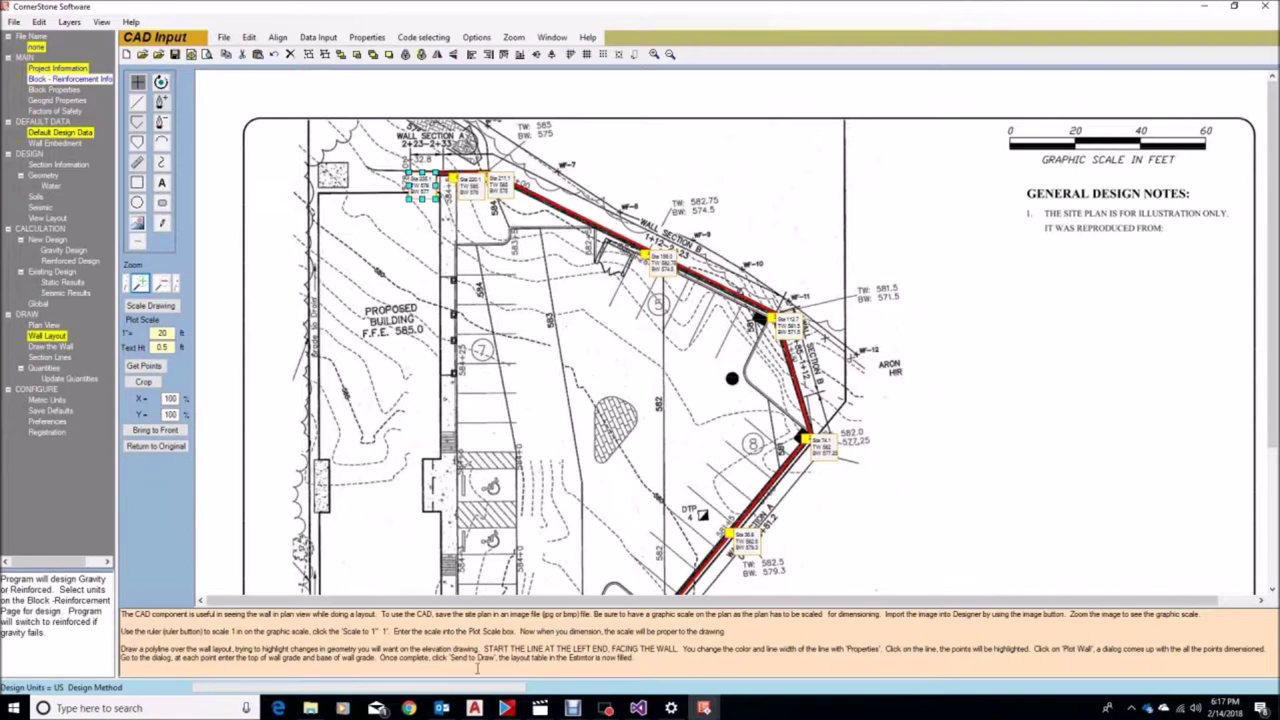
# Restore the data form, send the point data to the drawing module, and open the wall layout table.
pyautogui.moveTo(704, 708)
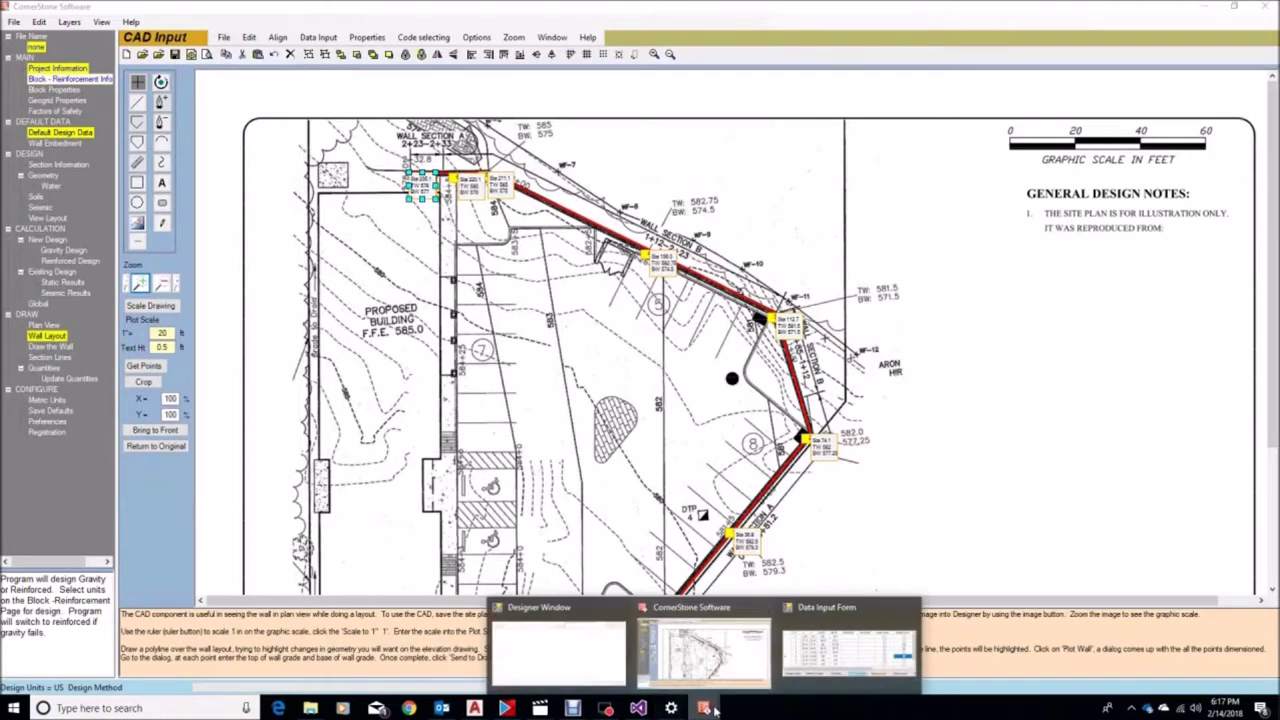
pyautogui.click(820, 668)
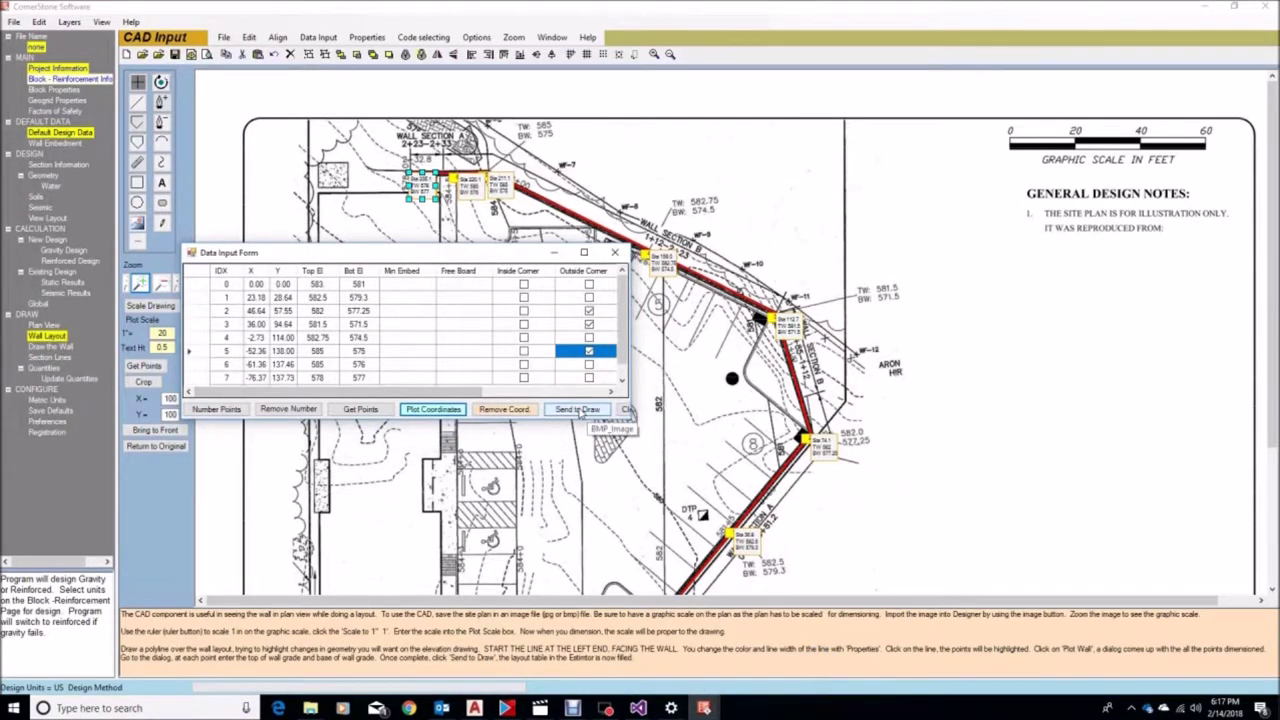
pyautogui.click(578, 411)
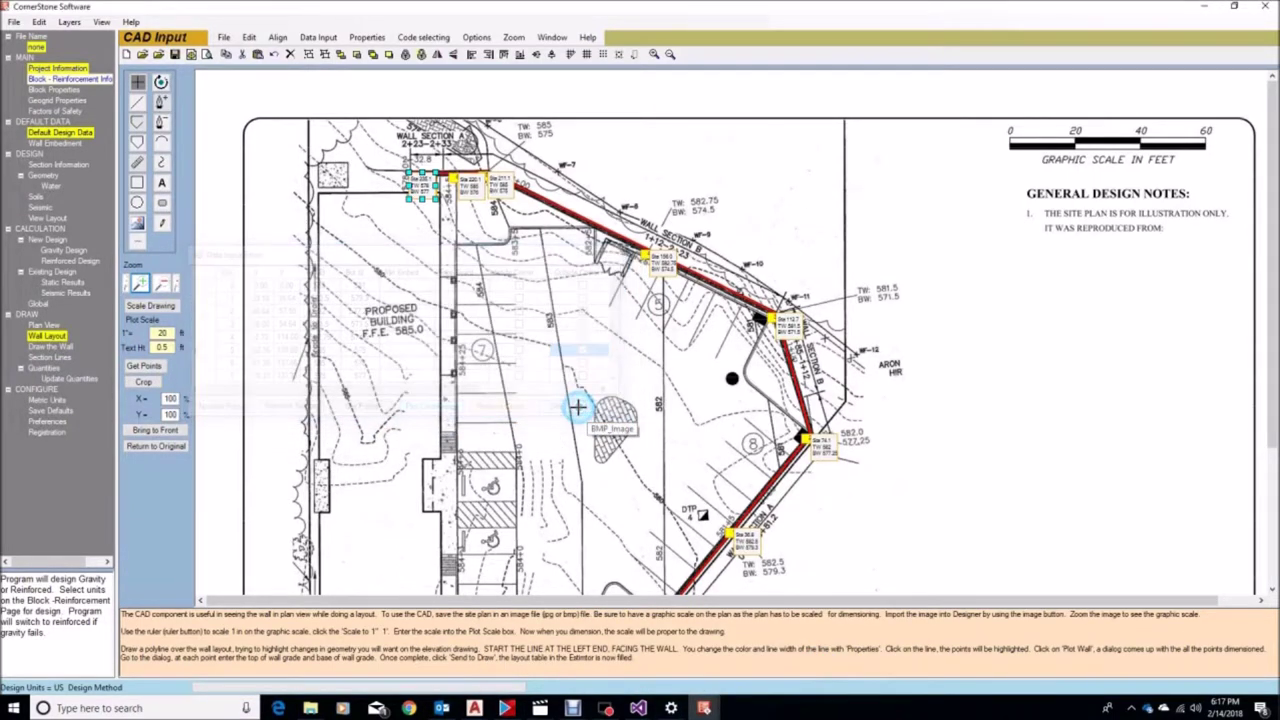
pyautogui.click(46, 337)
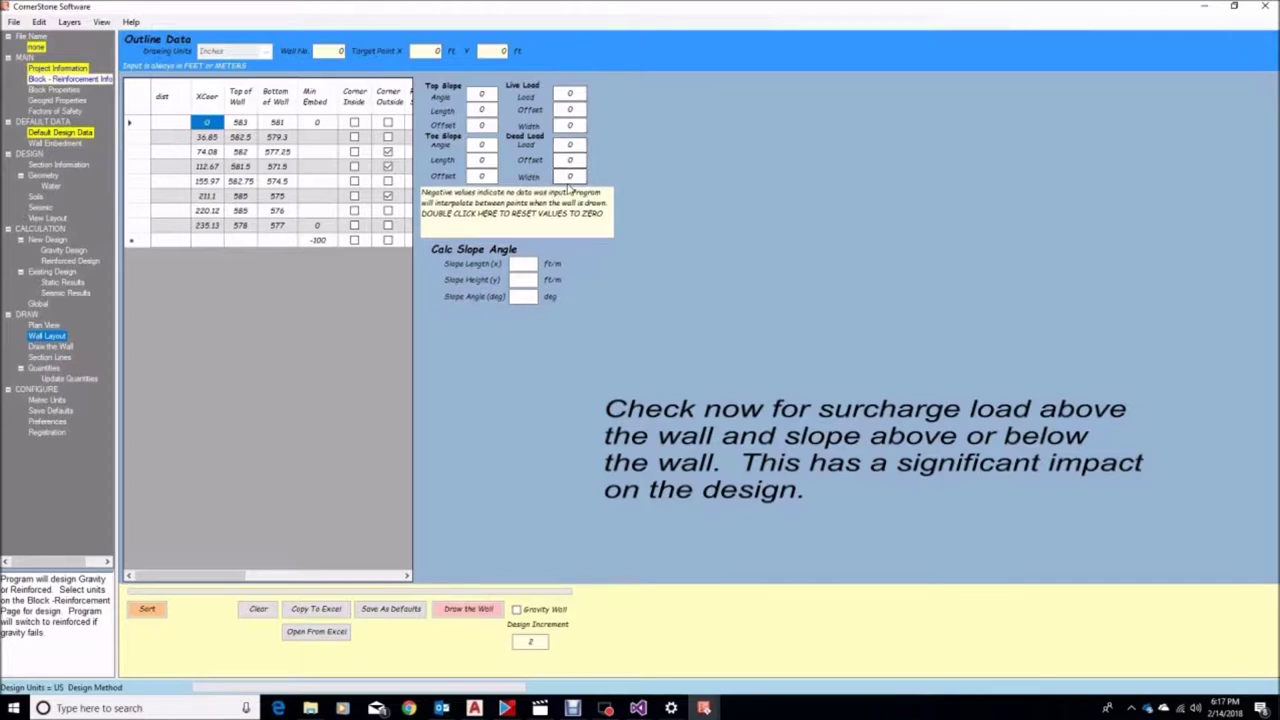
# Return to the plan view and dimension the slope distance outward from the wall corner at station 74.1.
pyautogui.click(42, 326)
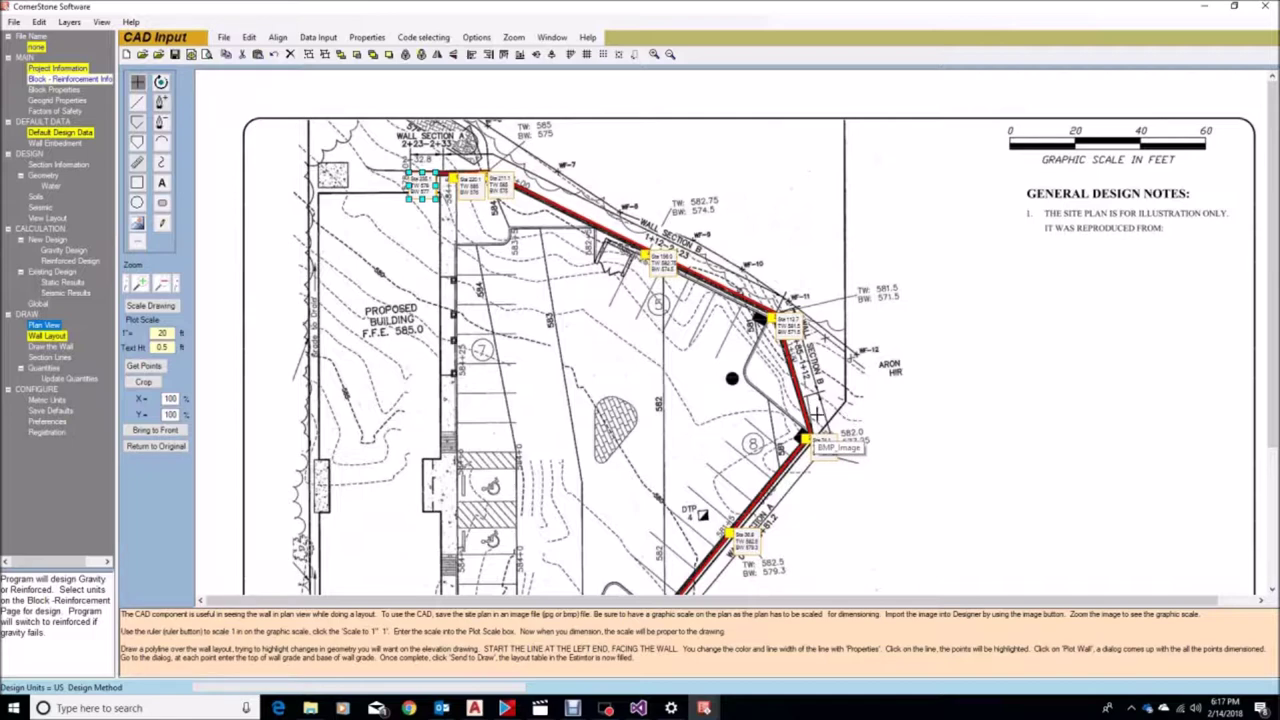
pyautogui.click(137, 162)
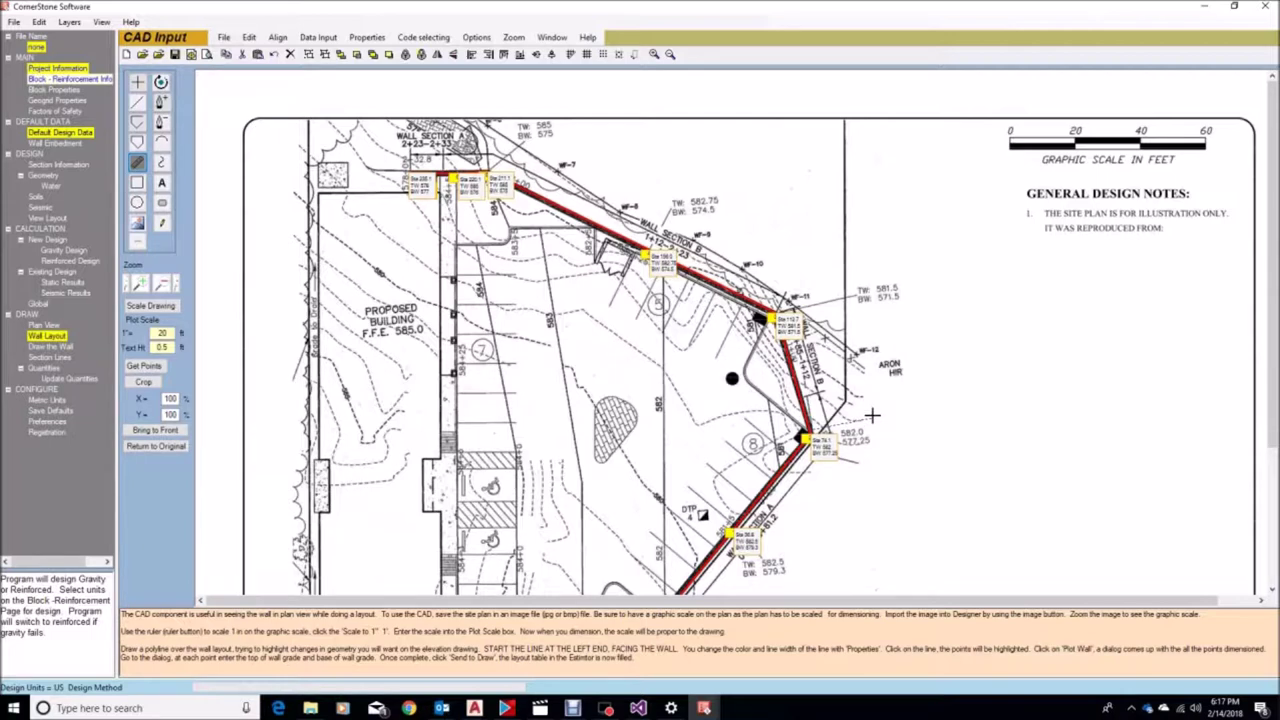
pyautogui.doubleClick(872, 415)
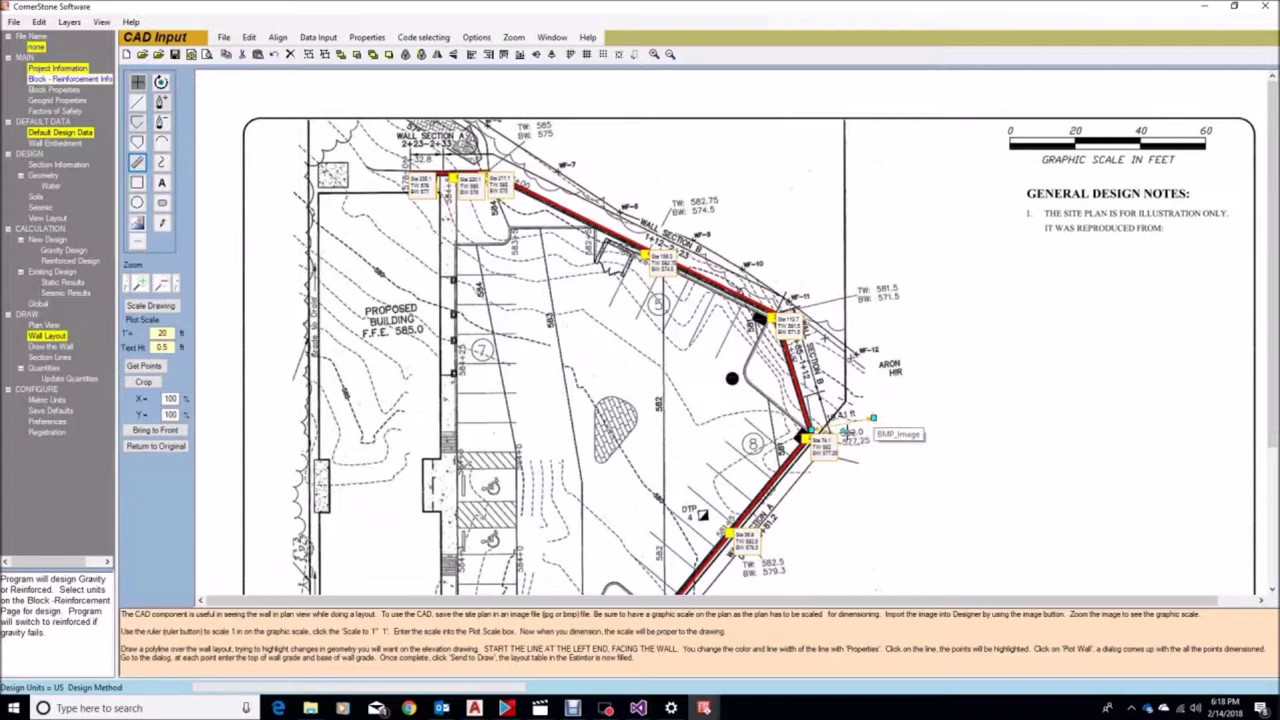
# Calculate the angle for an 18 ft long, 2 ft high slope and set the toe slope at 74.08 to angle 6.3, length 18, offset 0.
pyautogui.click(40, 337)
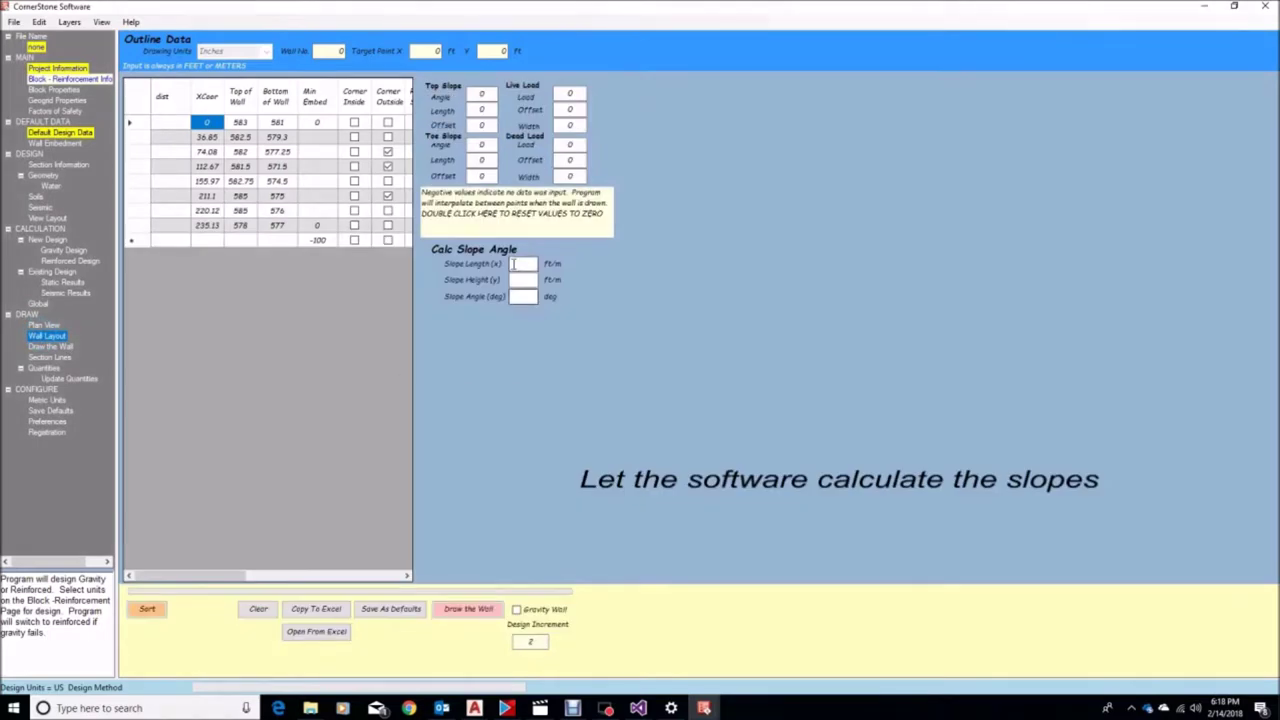
pyautogui.click(515, 264)
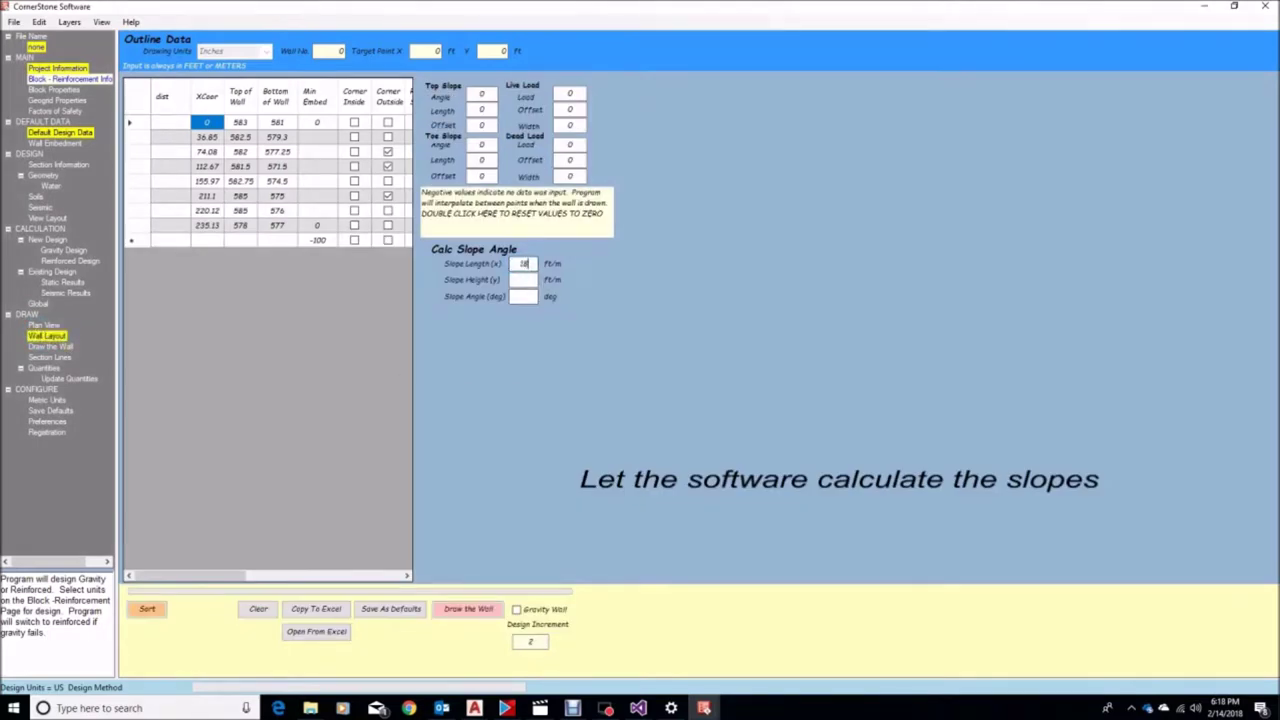
pyautogui.press('Tab')
pyautogui.click(43, 325)
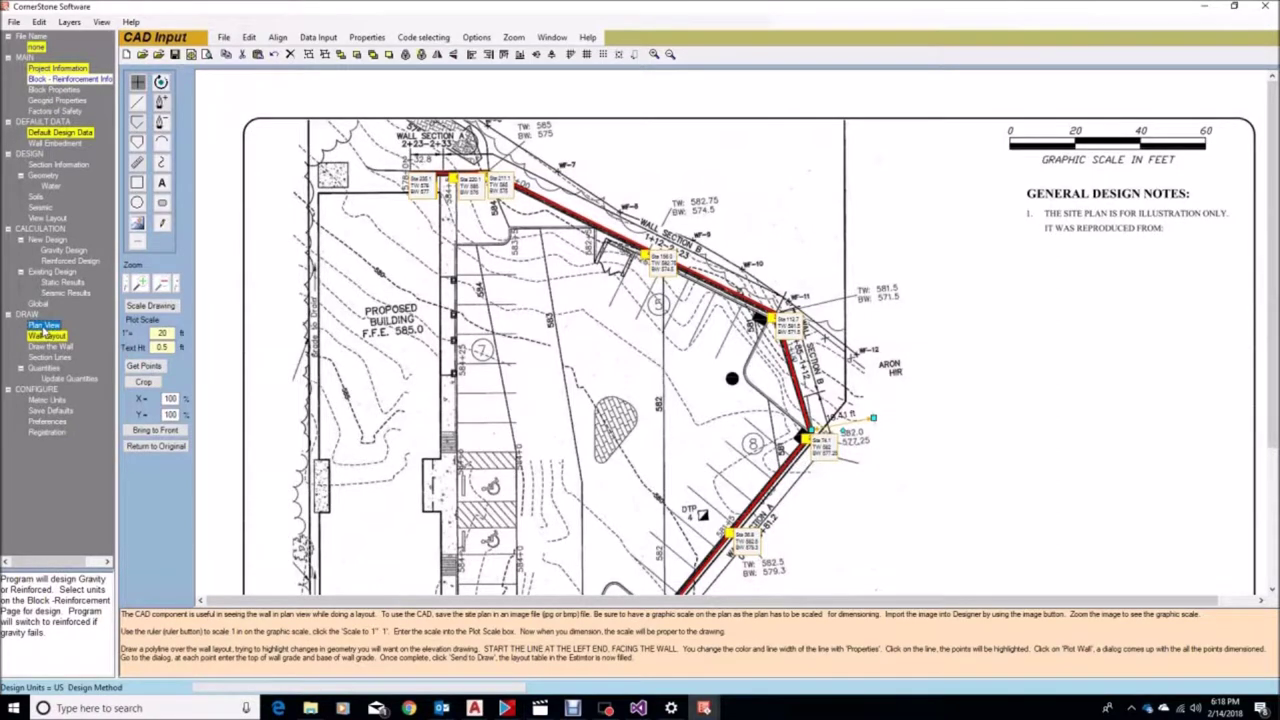
pyautogui.click(46, 337)
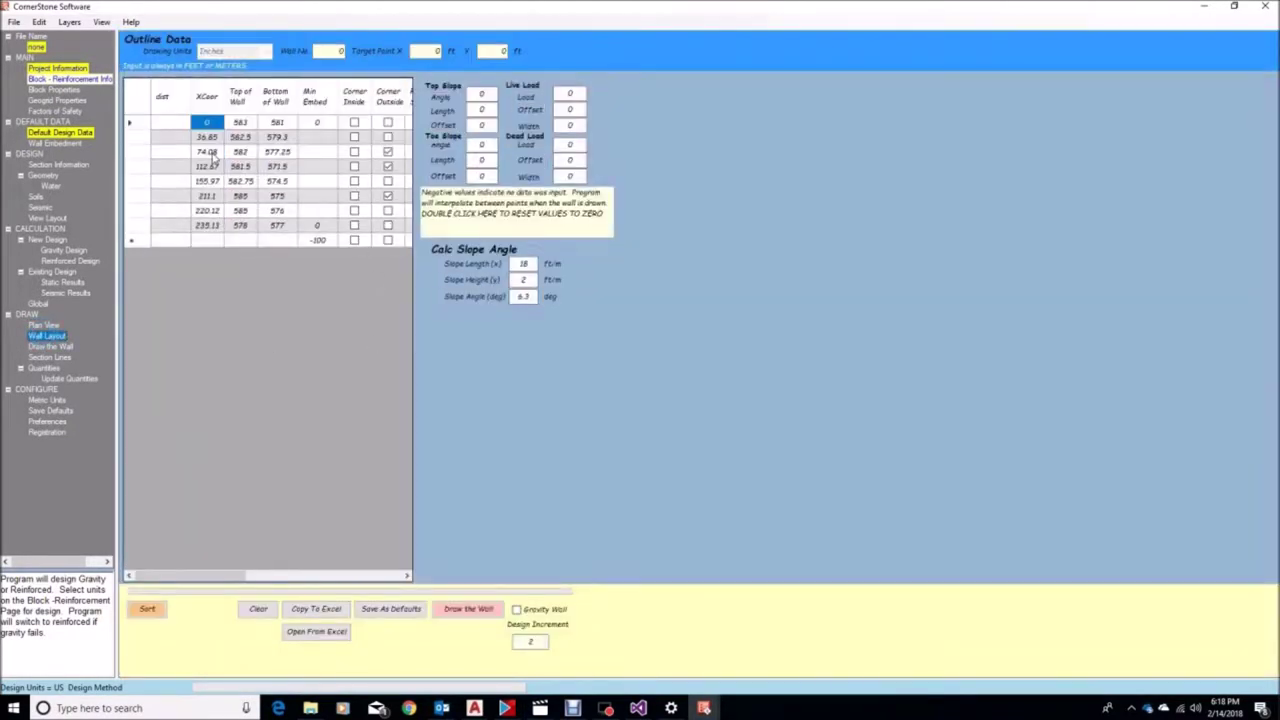
pyautogui.click(210, 152)
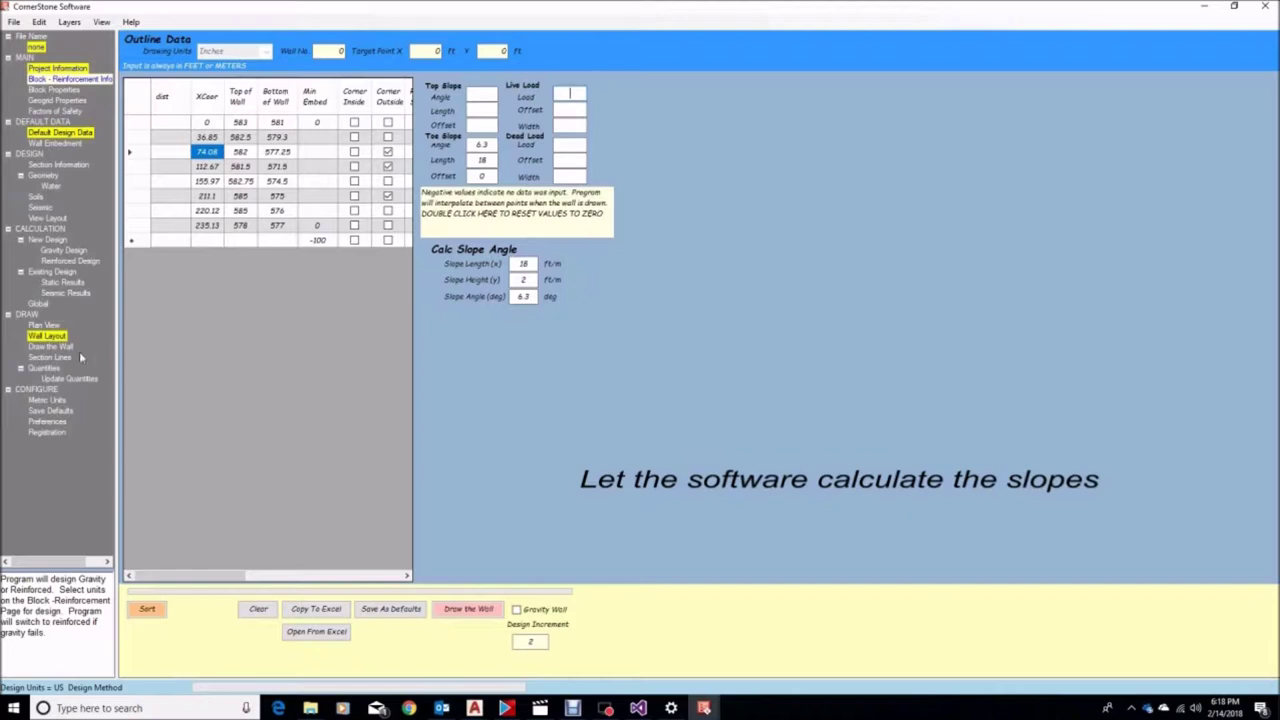
# Return to the plan view and dimension the slope distance outward from the wall corner at station 112.7.
pyautogui.click(50, 326)
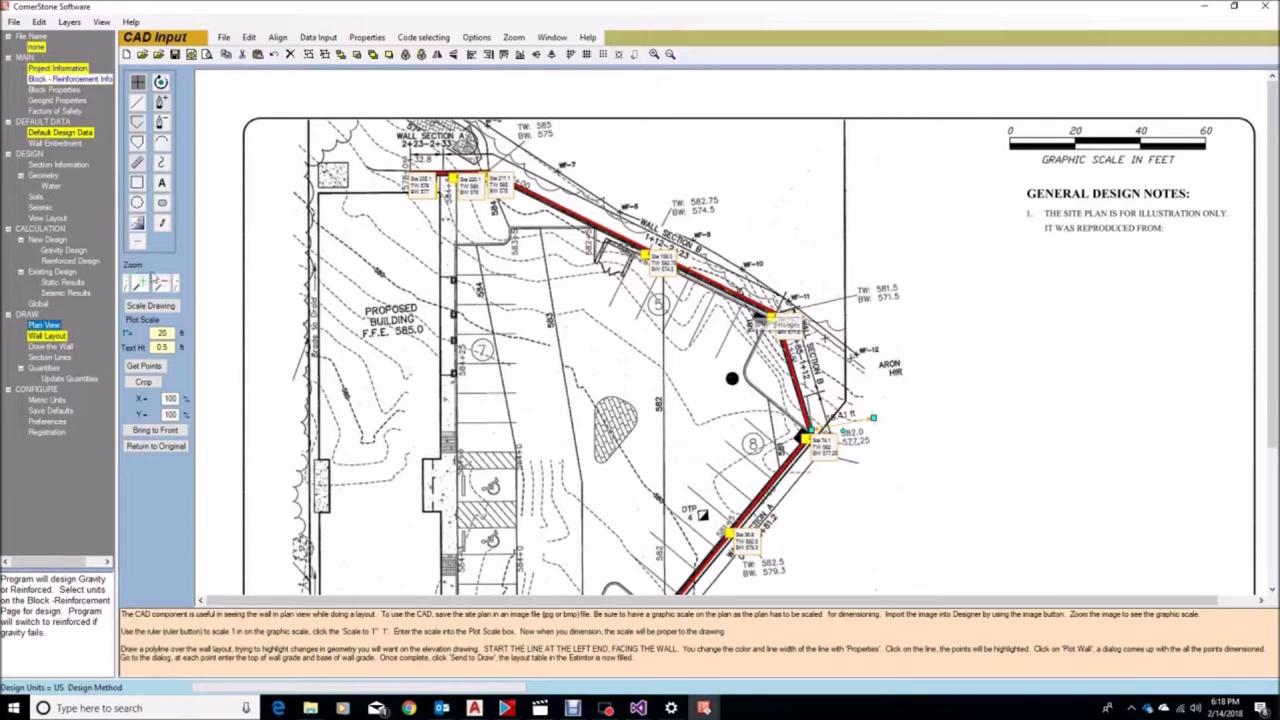
pyautogui.click(137, 162)
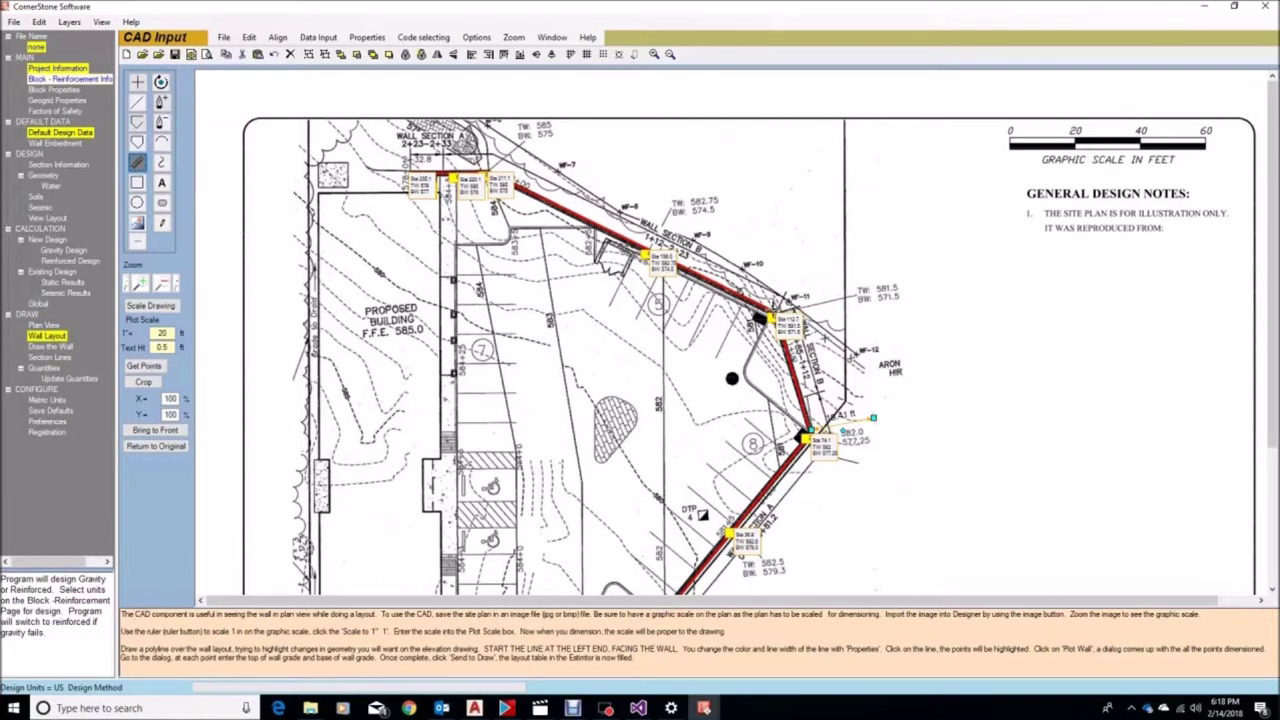
pyautogui.click(786, 298)
pyautogui.click(772, 308)
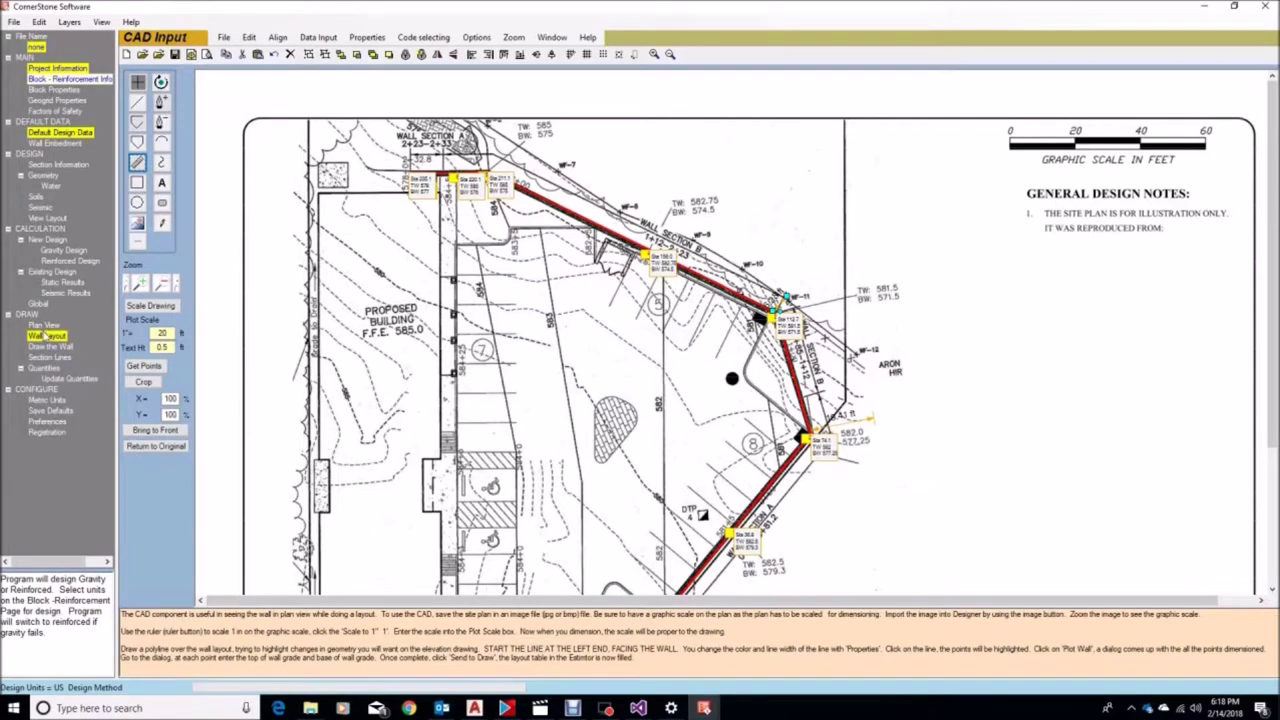
# Calculate the angle for a 7 ft long, 2 ft high slope and enter the toe slope for the wall point at 112.67.
pyautogui.click(47, 336)
pyautogui.click(207, 166)
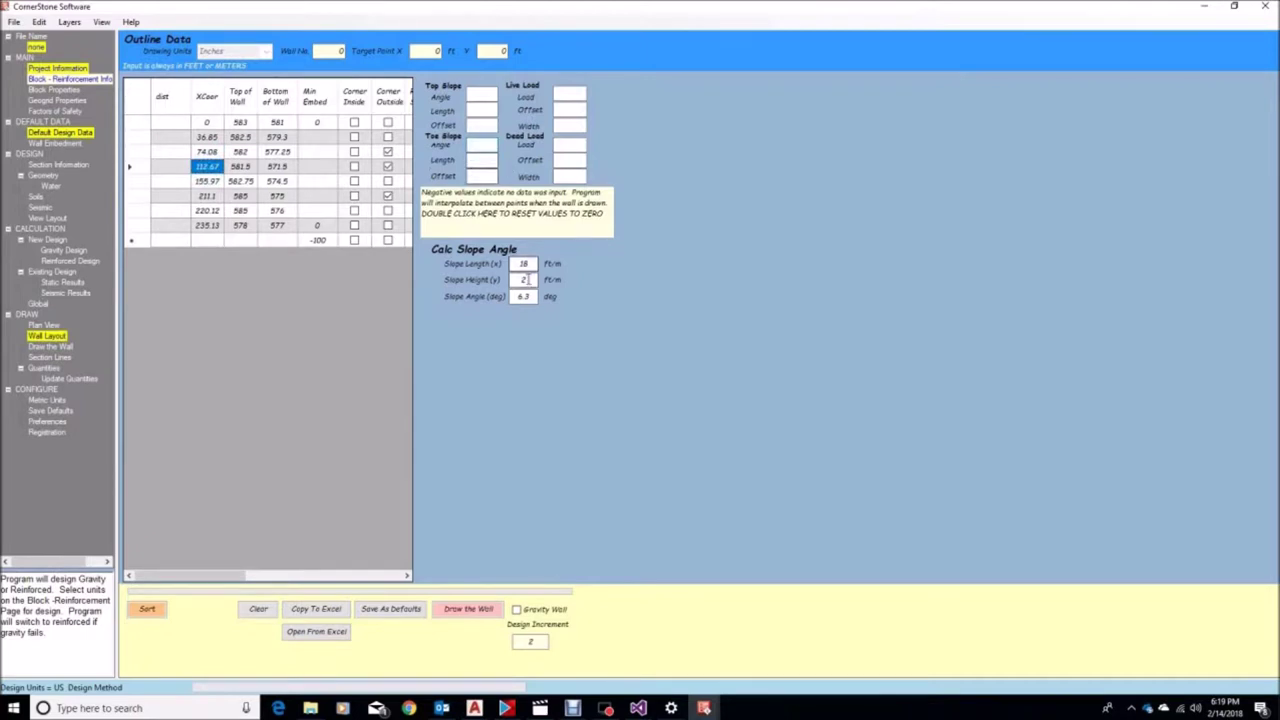
pyautogui.doubleClick(524, 264)
pyautogui.write('7')
pyautogui.write('2')
pyautogui.press('Tab')
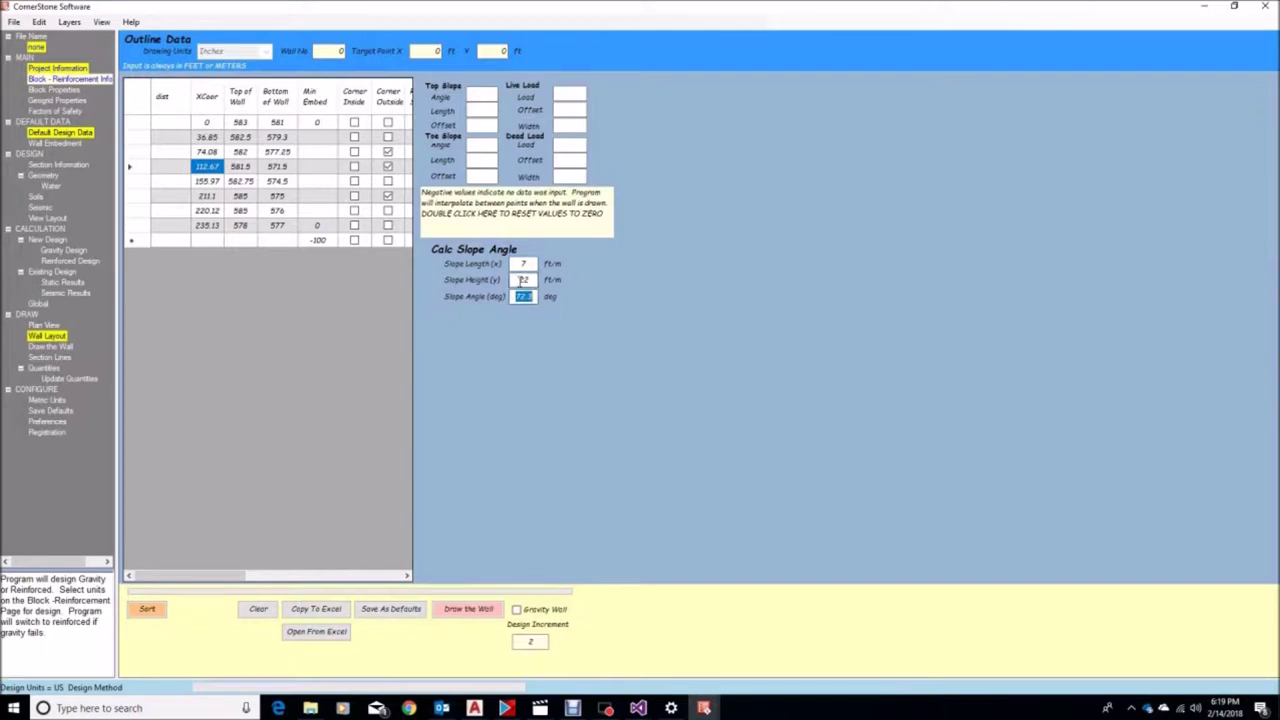
pyautogui.hotkey('shift', 'Tab')
pyautogui.write('2')
pyautogui.press('Tab')
pyautogui.click(482, 145)
# Check the slope beyond the next wall point in the plan view and set the toe slope angle at point 155.97 to 0.
pyautogui.click(40, 326)
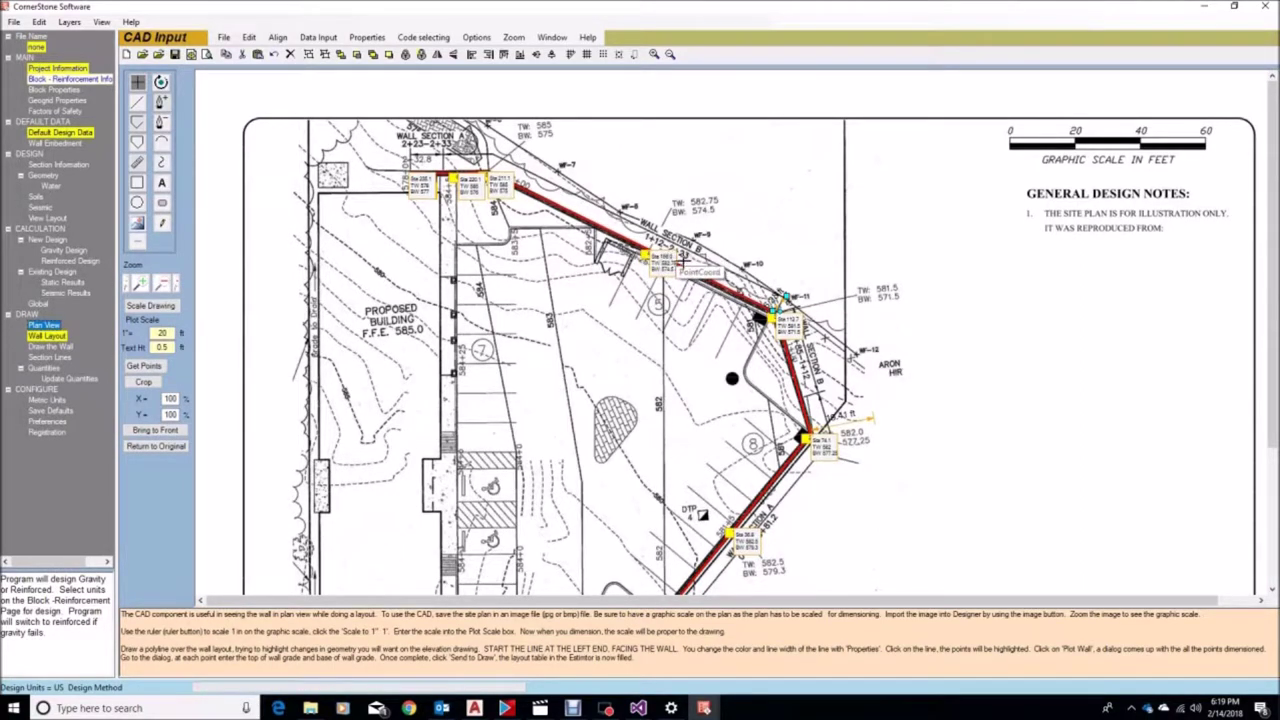
pyautogui.click(46, 337)
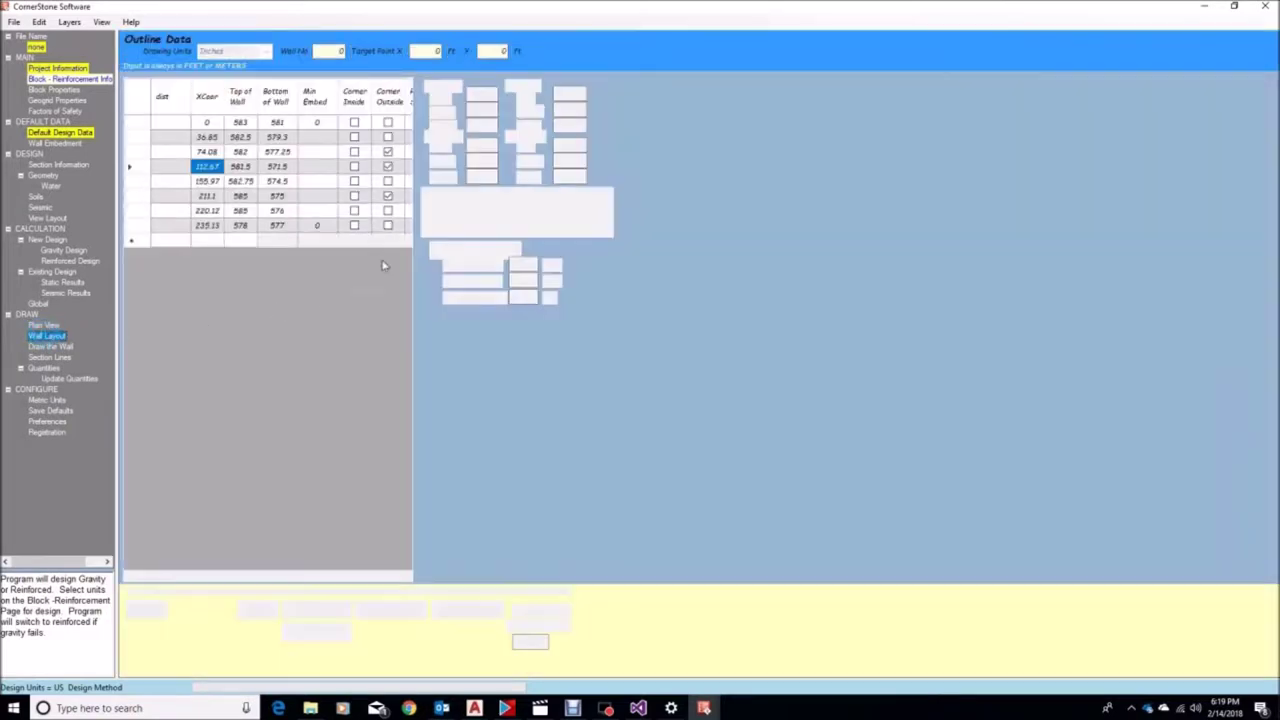
pyautogui.click(204, 182)
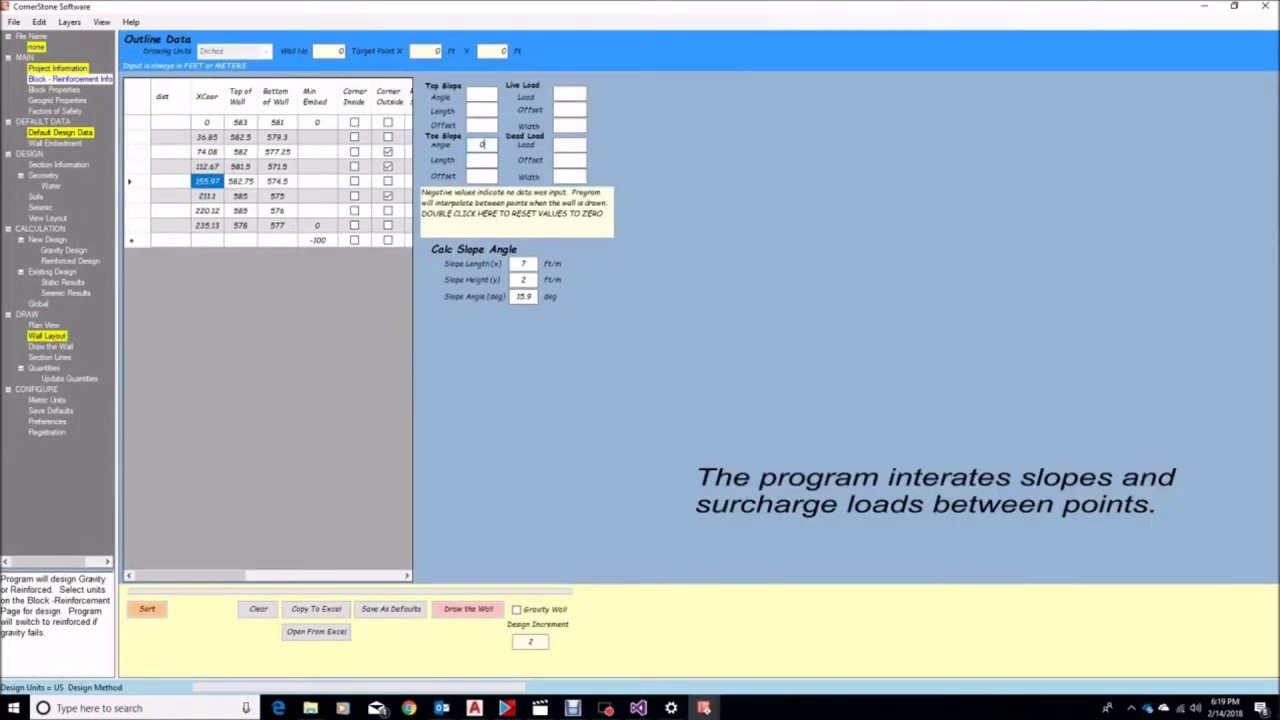
# Set the toe slope angle, length and offset at wall point 36.85 to 0 and recheck the toe slope at 74.08.
pyautogui.click(207, 152)
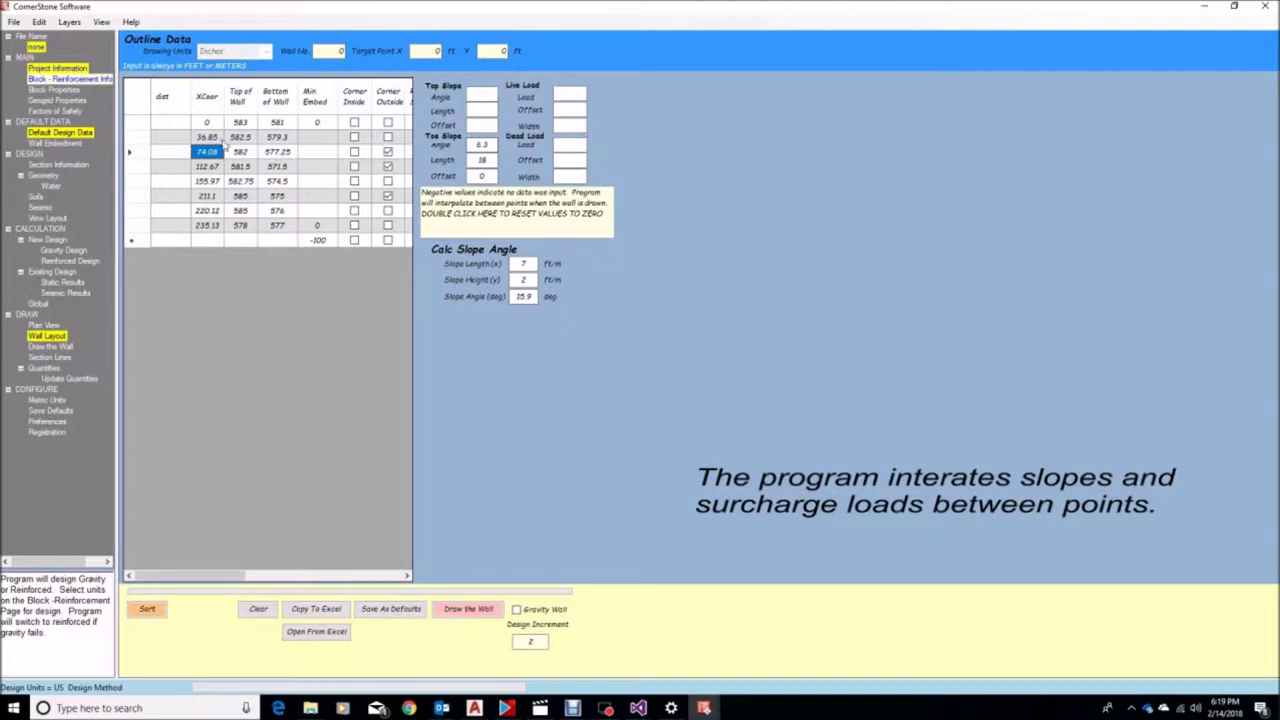
pyautogui.click(214, 137)
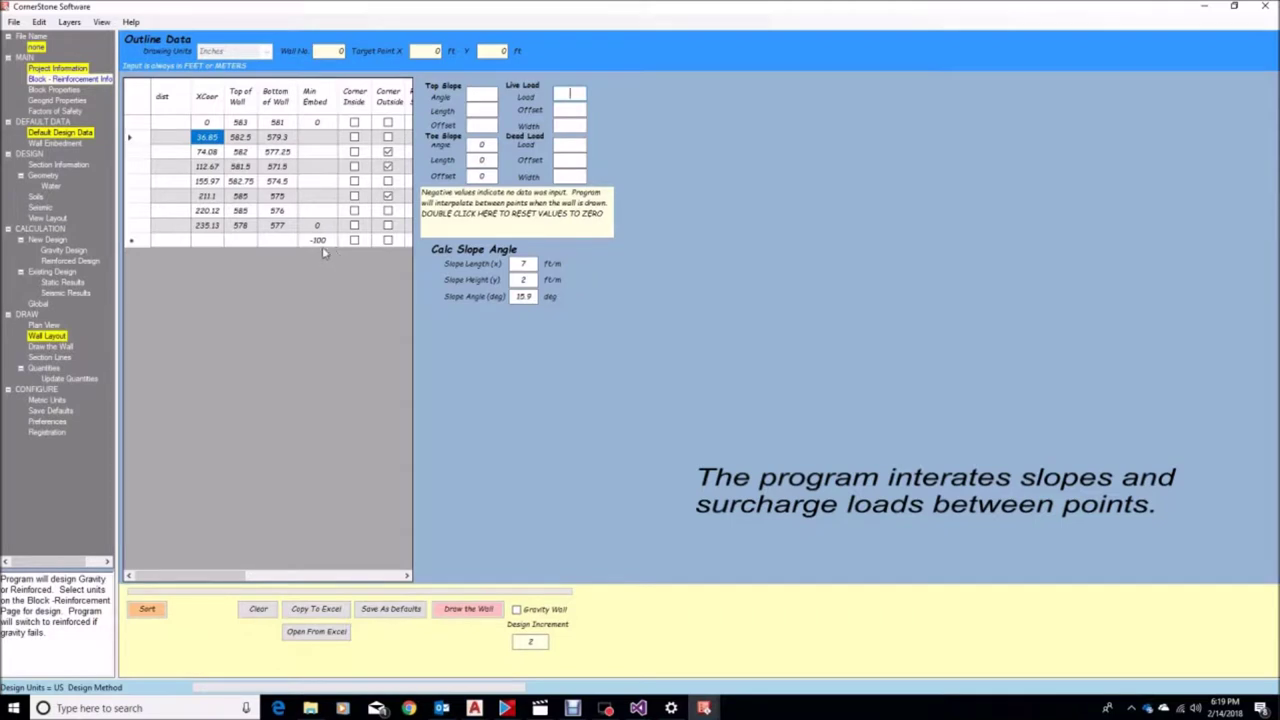
pyautogui.click(206, 137)
pyautogui.click(206, 151)
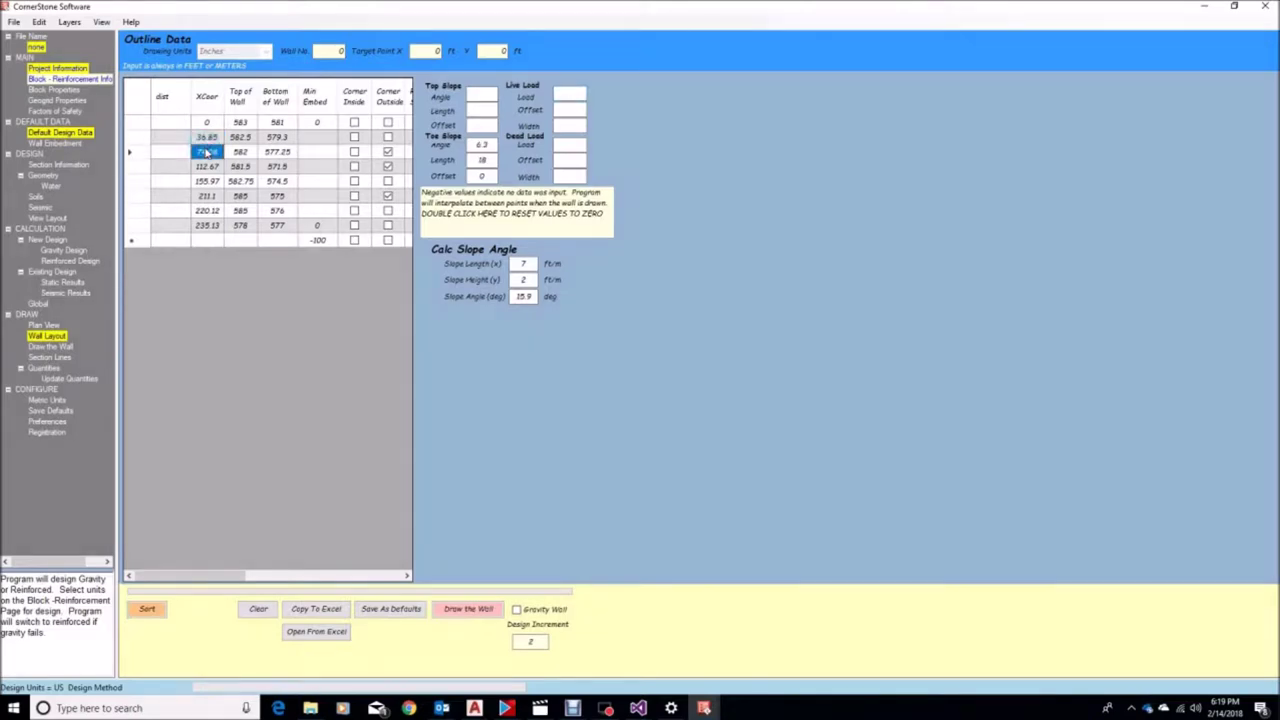
# Check the plan view and enter live load 150, offset 3, width 50 at point 0, and zero live load values at point 211.1.
pyautogui.click(44, 328)
pyautogui.scroll(-1, 579, 352)
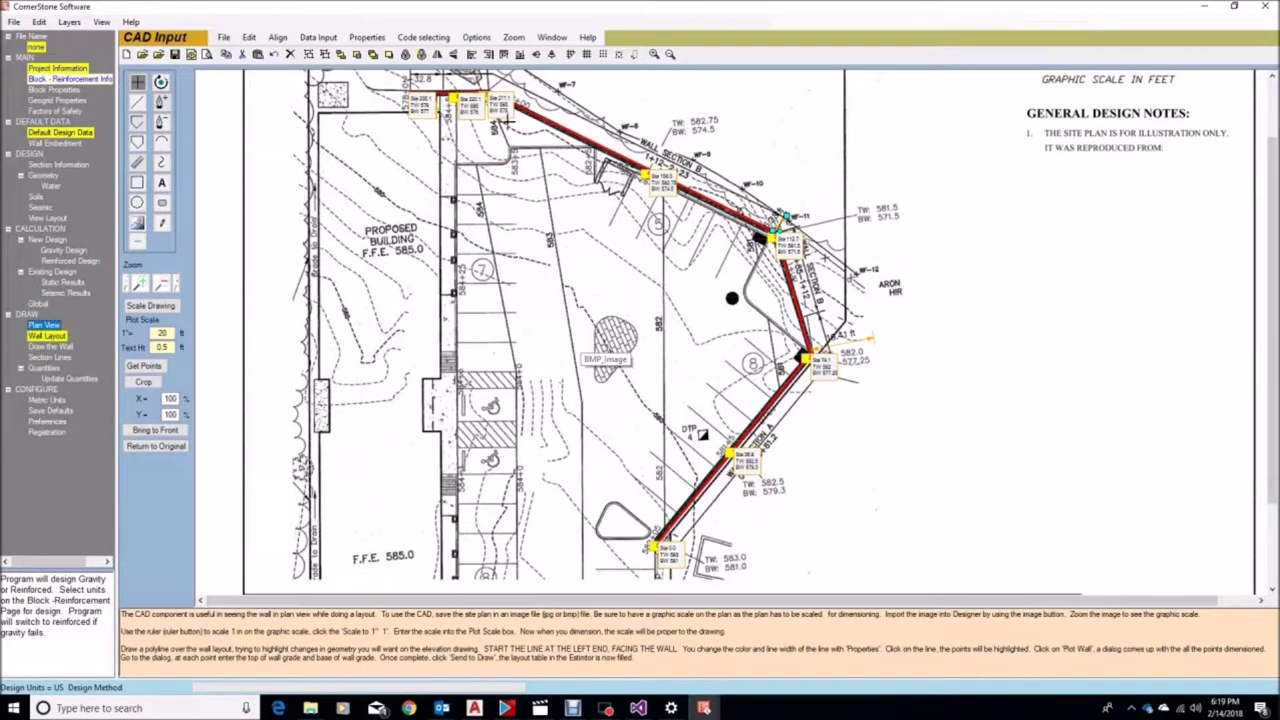
pyautogui.click(45, 338)
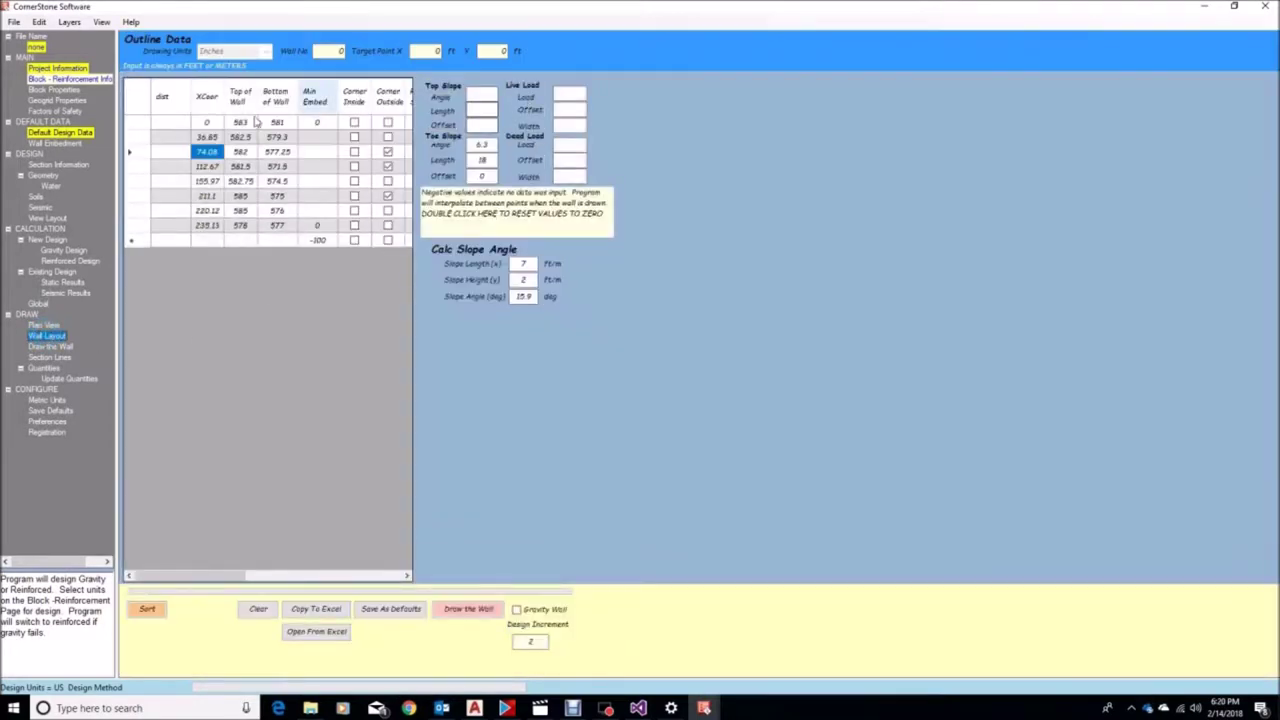
pyautogui.click(184, 125)
pyautogui.click(570, 93)
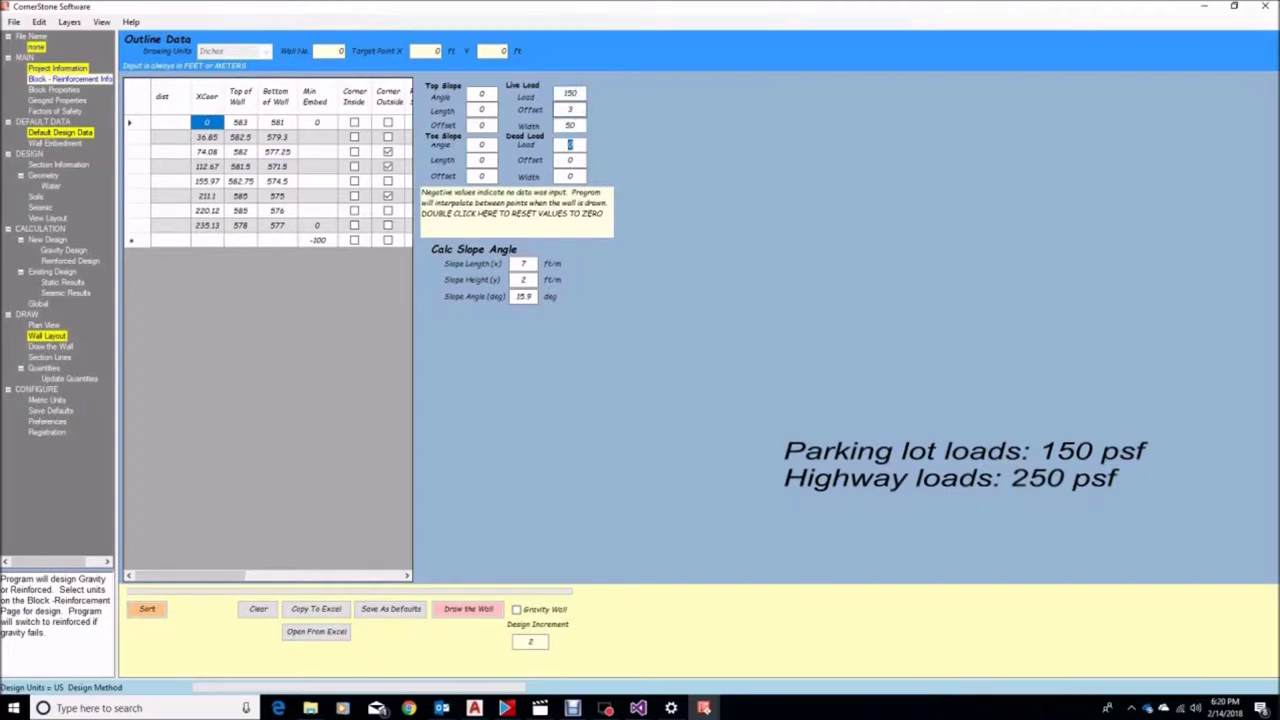
pyautogui.click(207, 196)
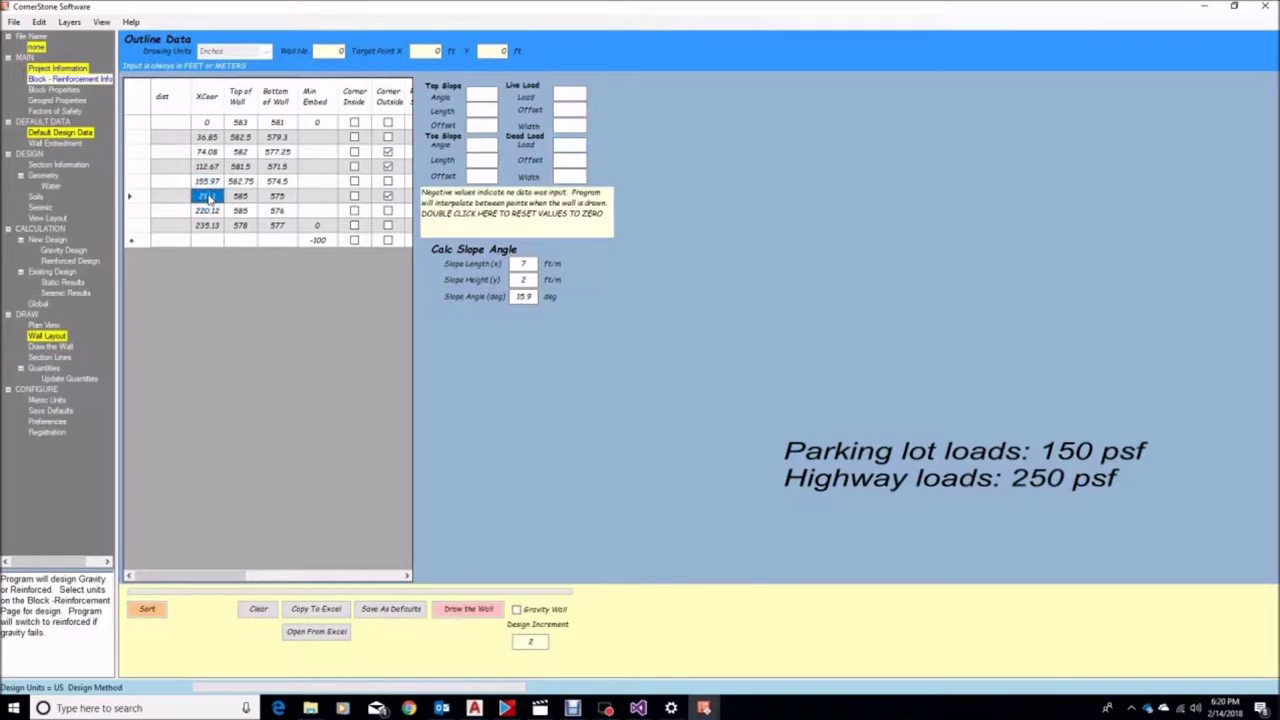
pyautogui.click(570, 94)
# Open the default design data and set the foundation soil cohesion to 50.
pyautogui.click(45, 135)
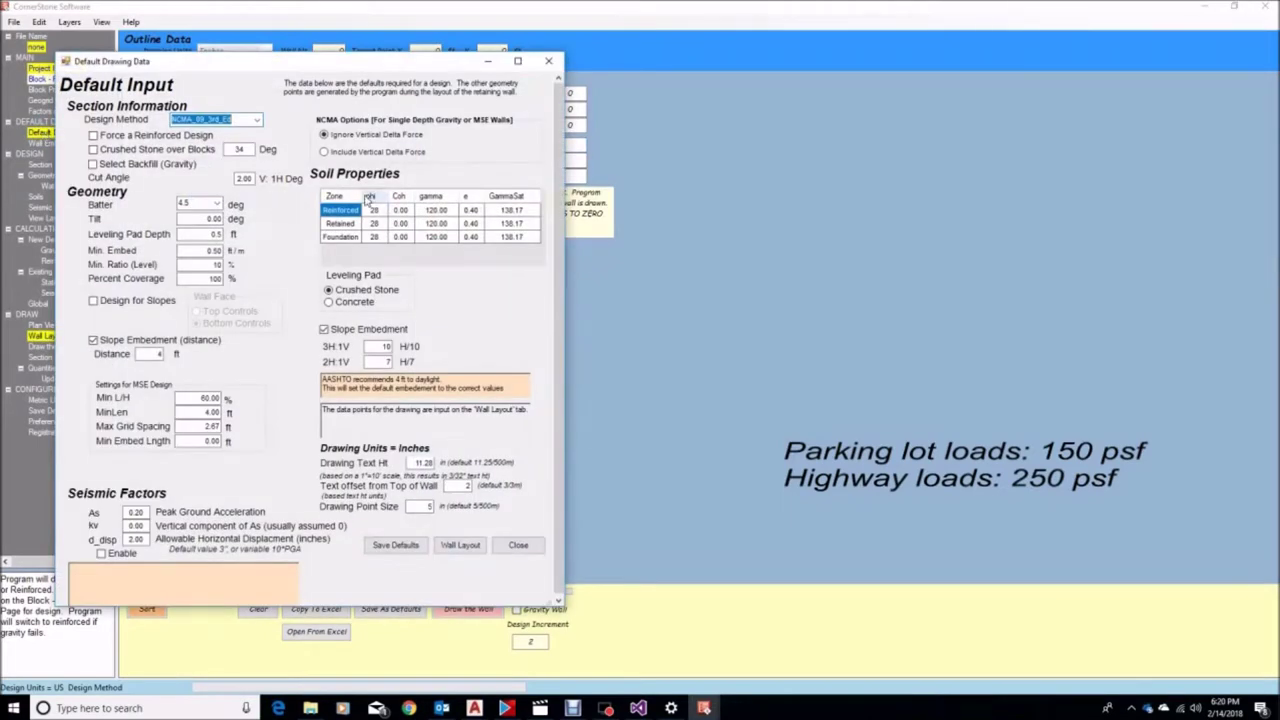
pyautogui.click(400, 237)
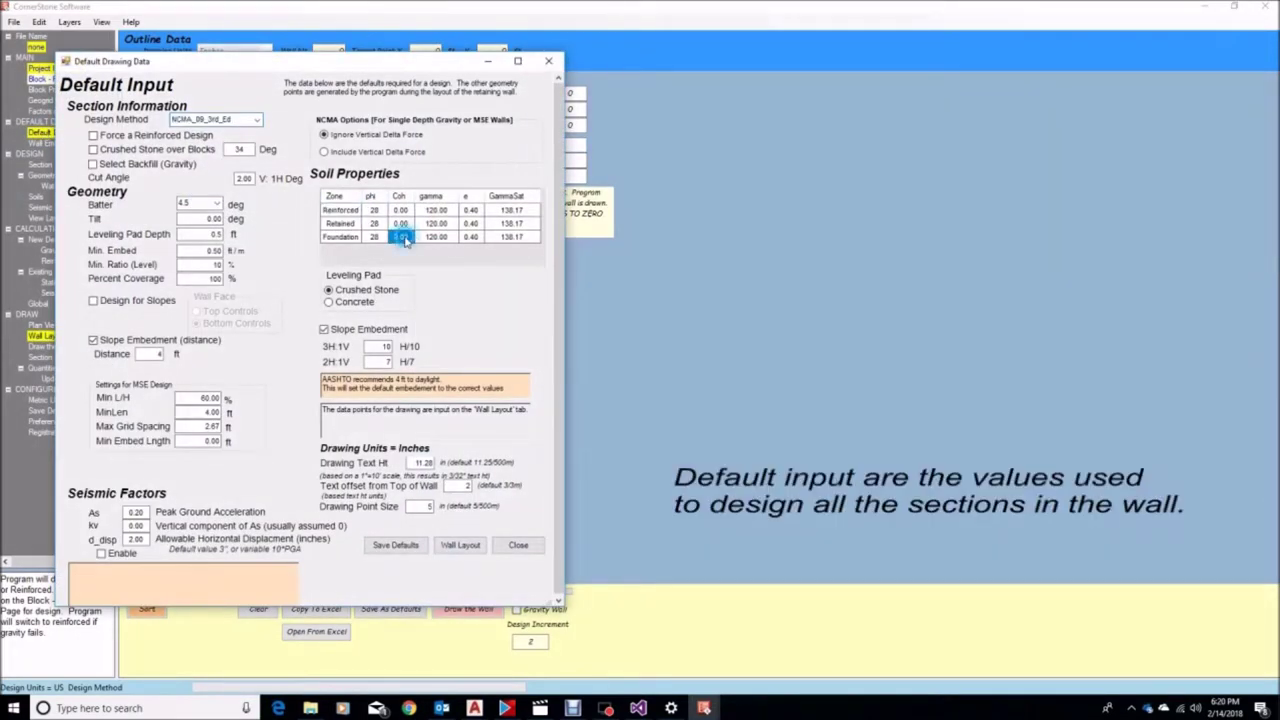
pyautogui.click(400, 237)
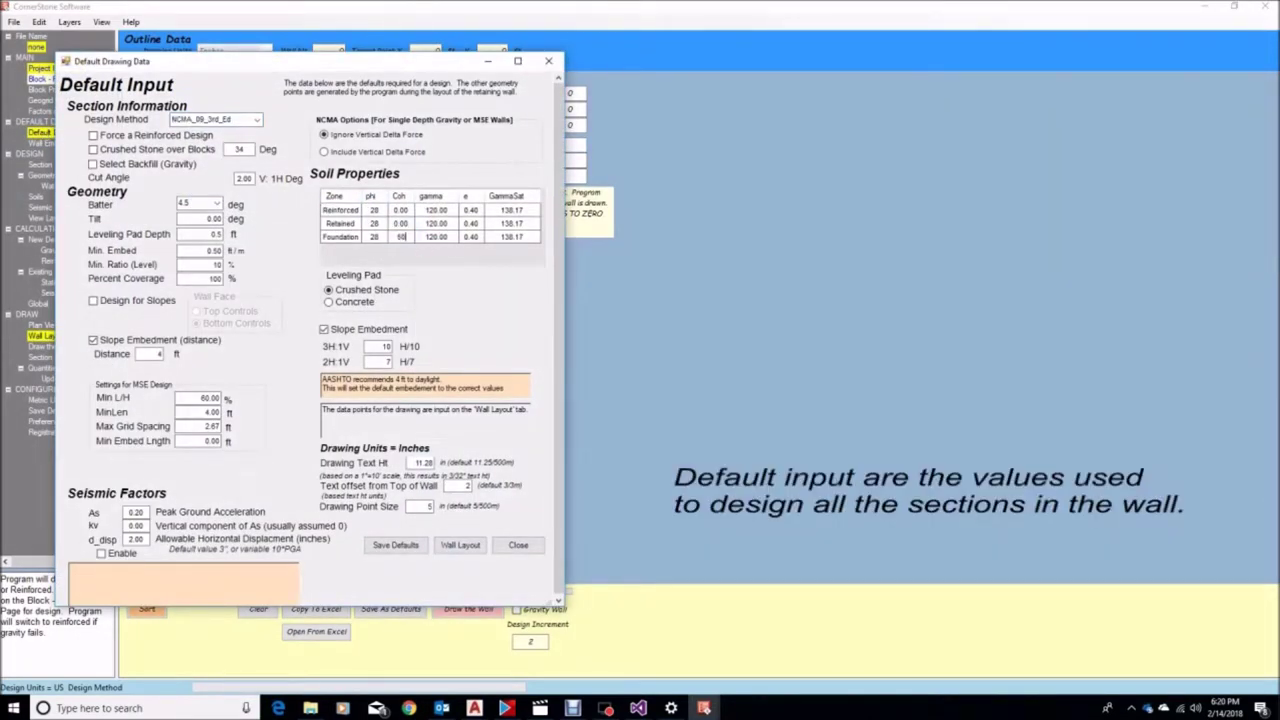
pyautogui.write('50')
pyautogui.click(404, 225)
pyautogui.press('Tab')
# Review the embedment, drawing text and point size, and MSE design defaults, and return to the wall layout.
pyautogui.click(200, 263)
pyautogui.click(93, 341)
pyautogui.doubleClick(424, 505)
pyautogui.doubleClick(460, 485)
pyautogui.doubleClick(208, 398)
pyautogui.doubleClick(208, 412)
pyautogui.doubleClick(210, 426)
pyautogui.click(459, 545)
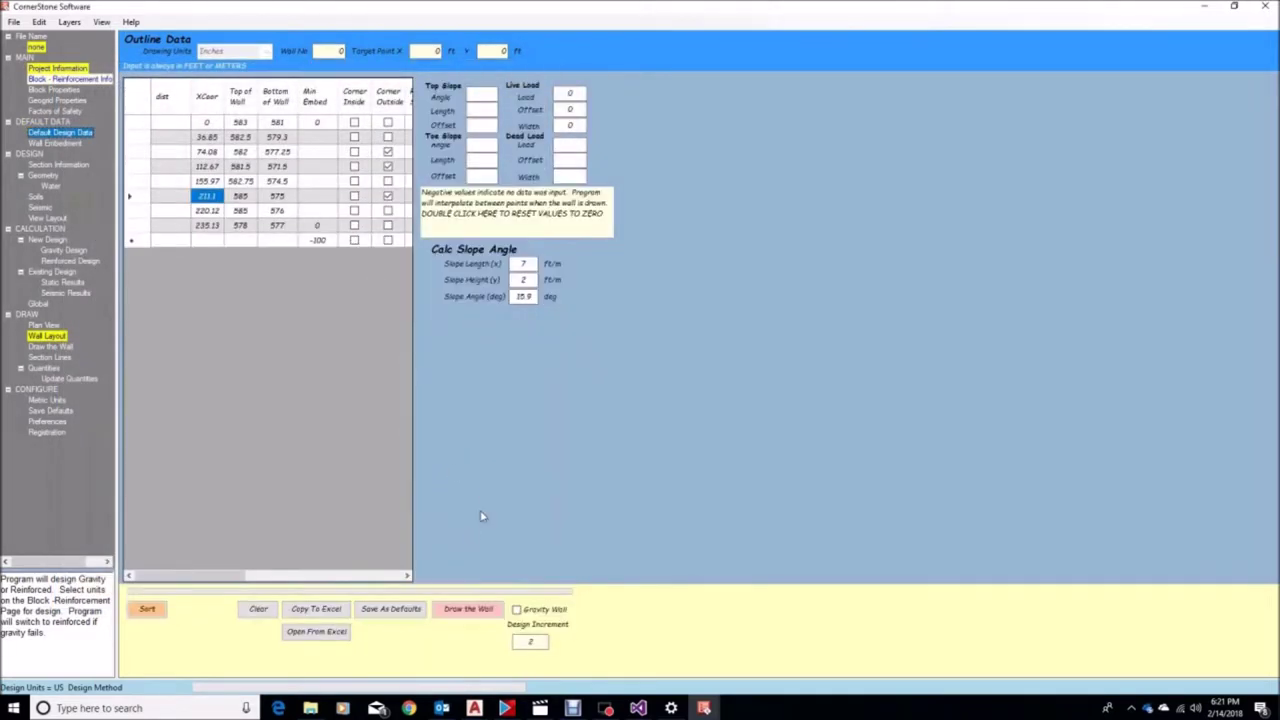
# Shrink and reposition the program window and draw the wall as a reinforced design, checking off surcharge loads, slopes and seismic settings.
pyautogui.click(1233, 6)
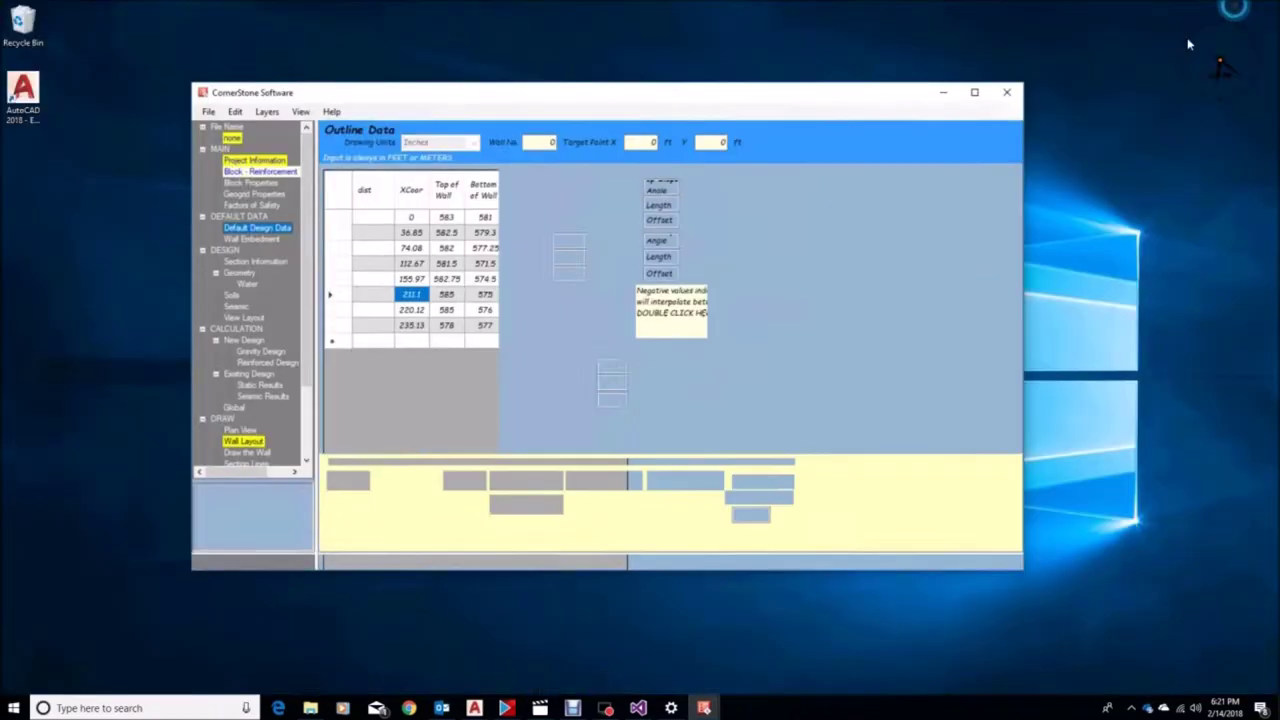
pyautogui.moveTo(561, 132); pyautogui.dragTo(805, 252)
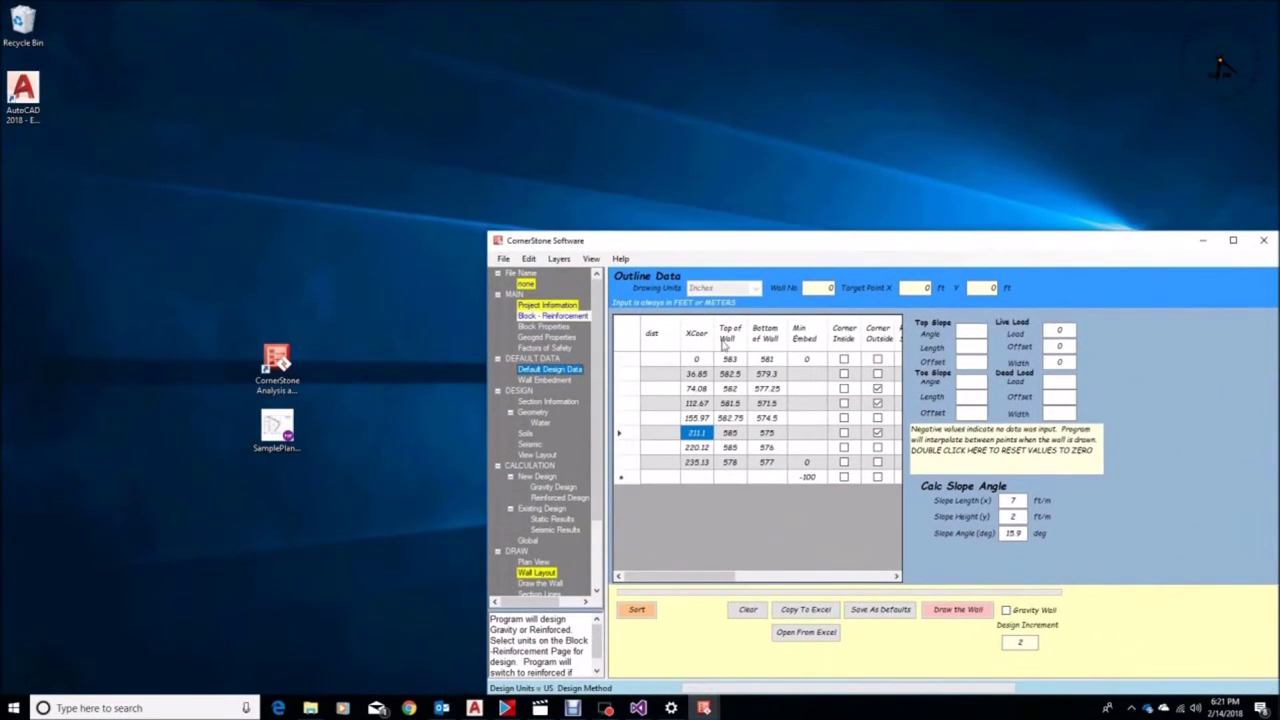
pyautogui.click(962, 612)
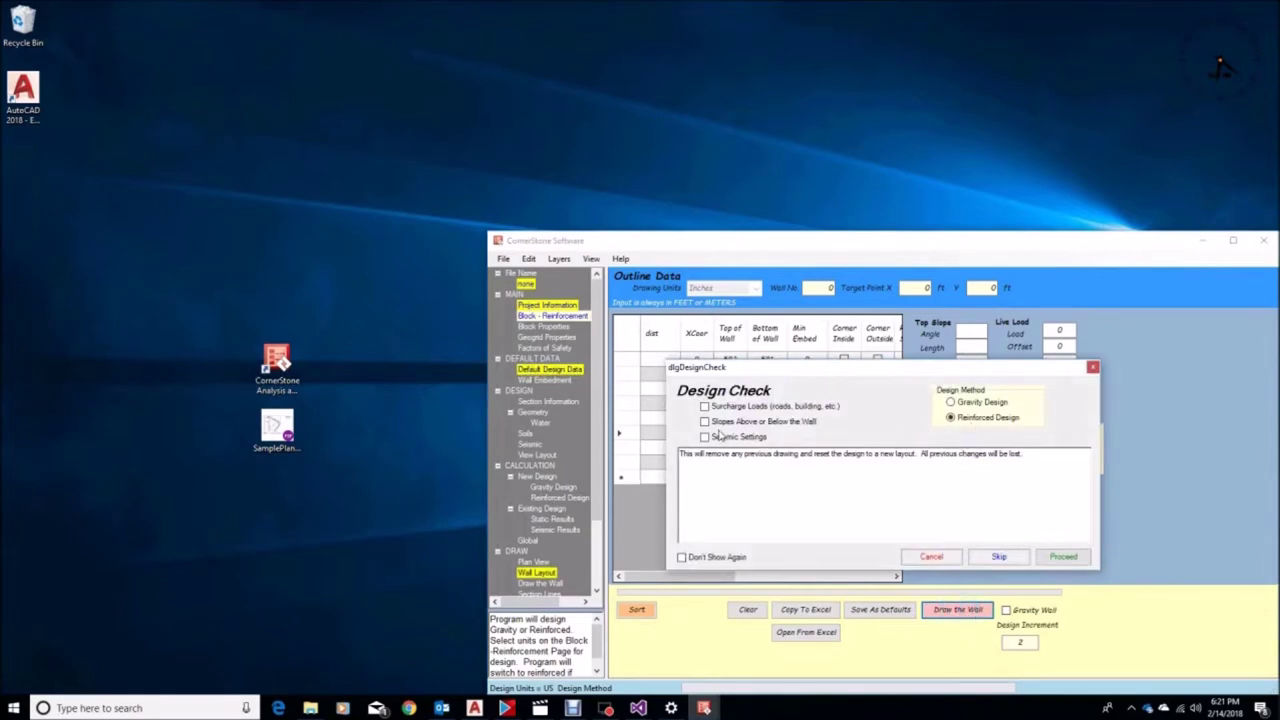
pyautogui.click(705, 407)
pyautogui.click(705, 421)
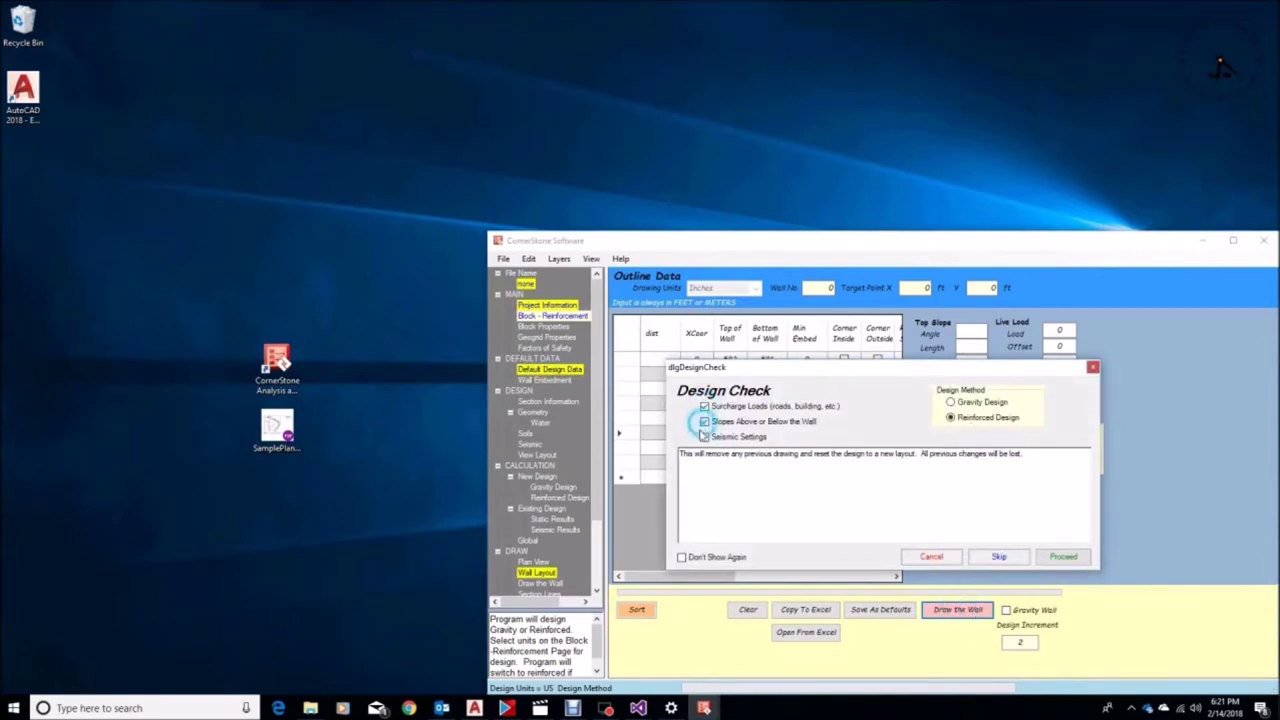
pyautogui.click(705, 437)
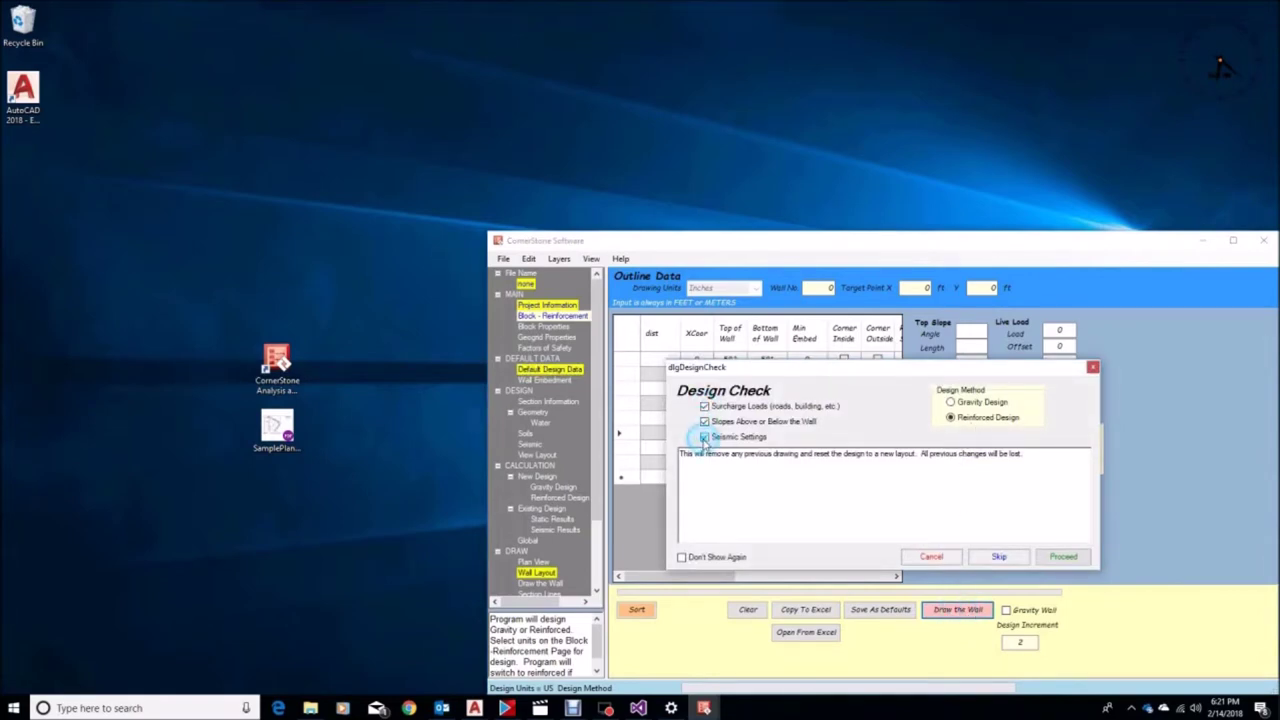
pyautogui.click(1060, 557)
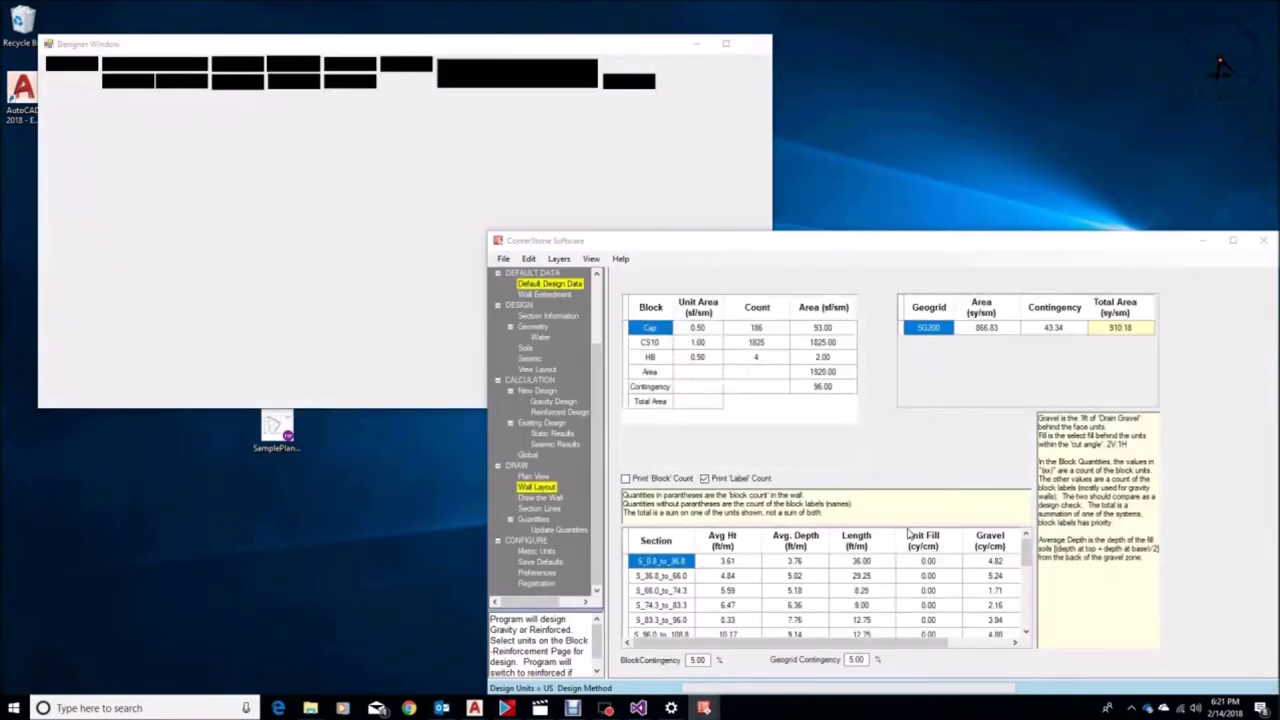
# Examine the generated wall elevation drawing, including the geogrid lengths, base steps, bearing pressures and stations around the outside corners.
pyautogui.click(741, 413)
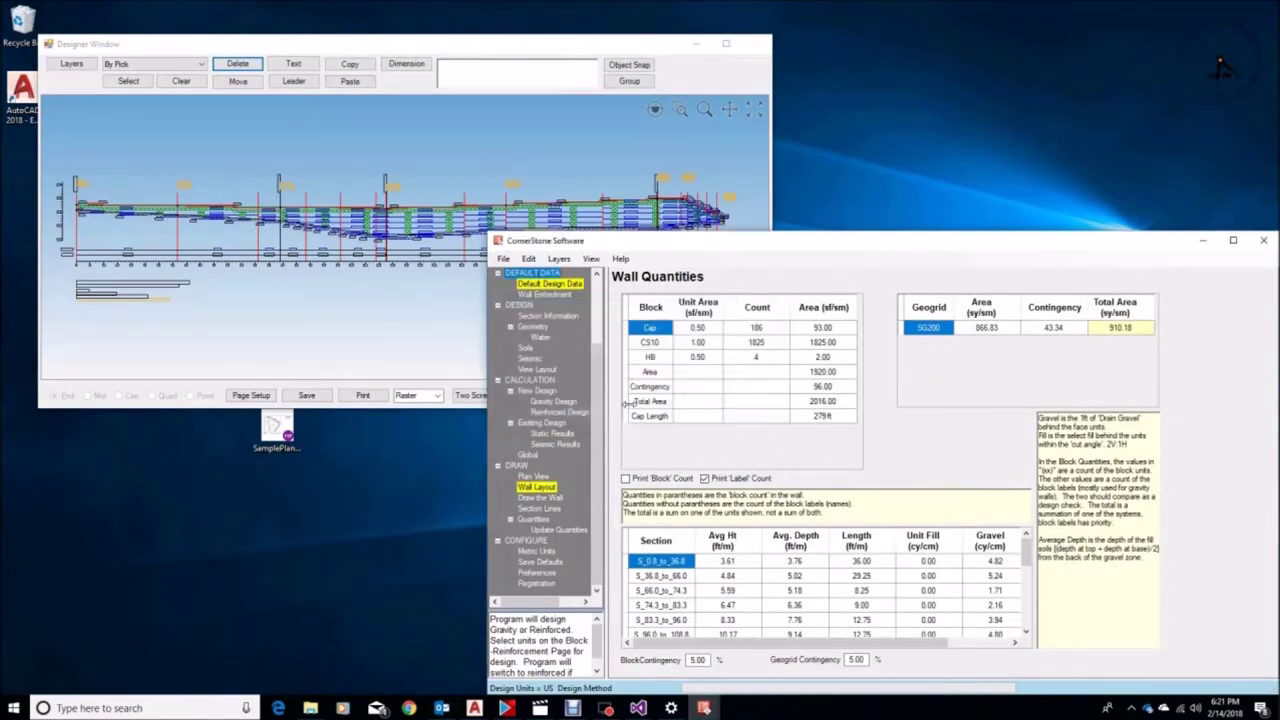
pyautogui.click(350, 280)
pyautogui.scroll(5, 413, 233)
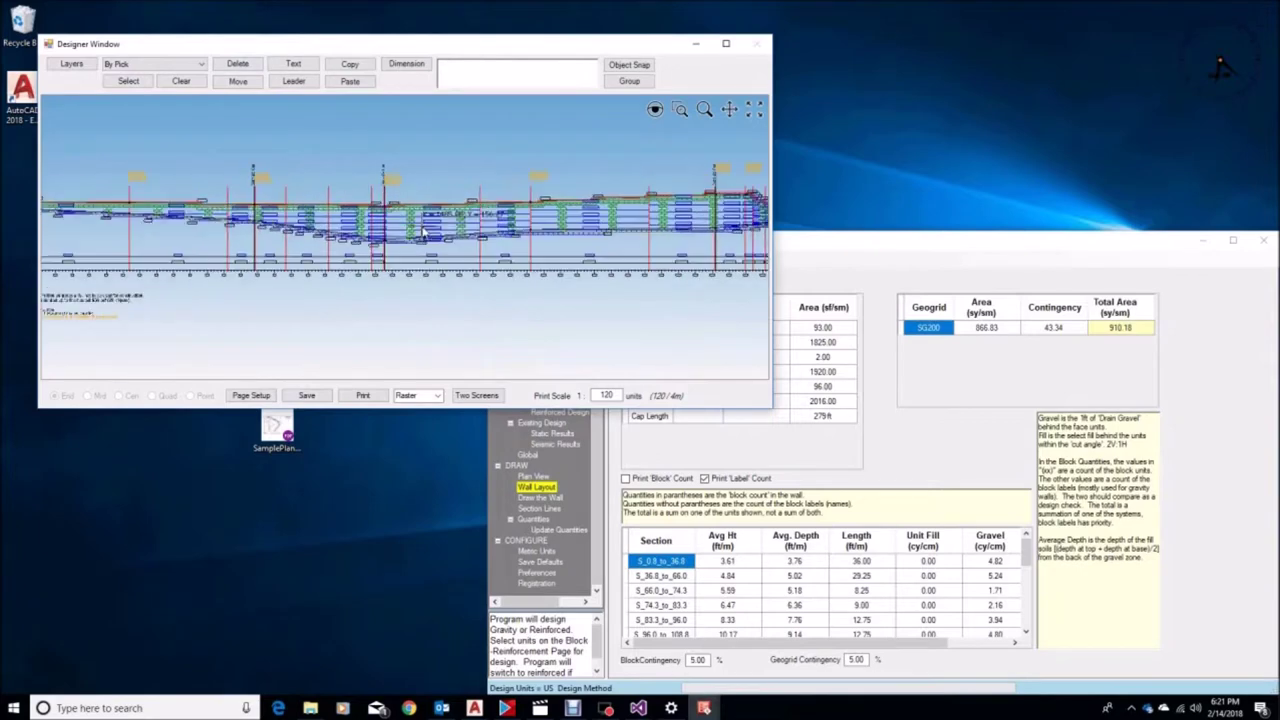
pyautogui.scroll(1, 413, 233)
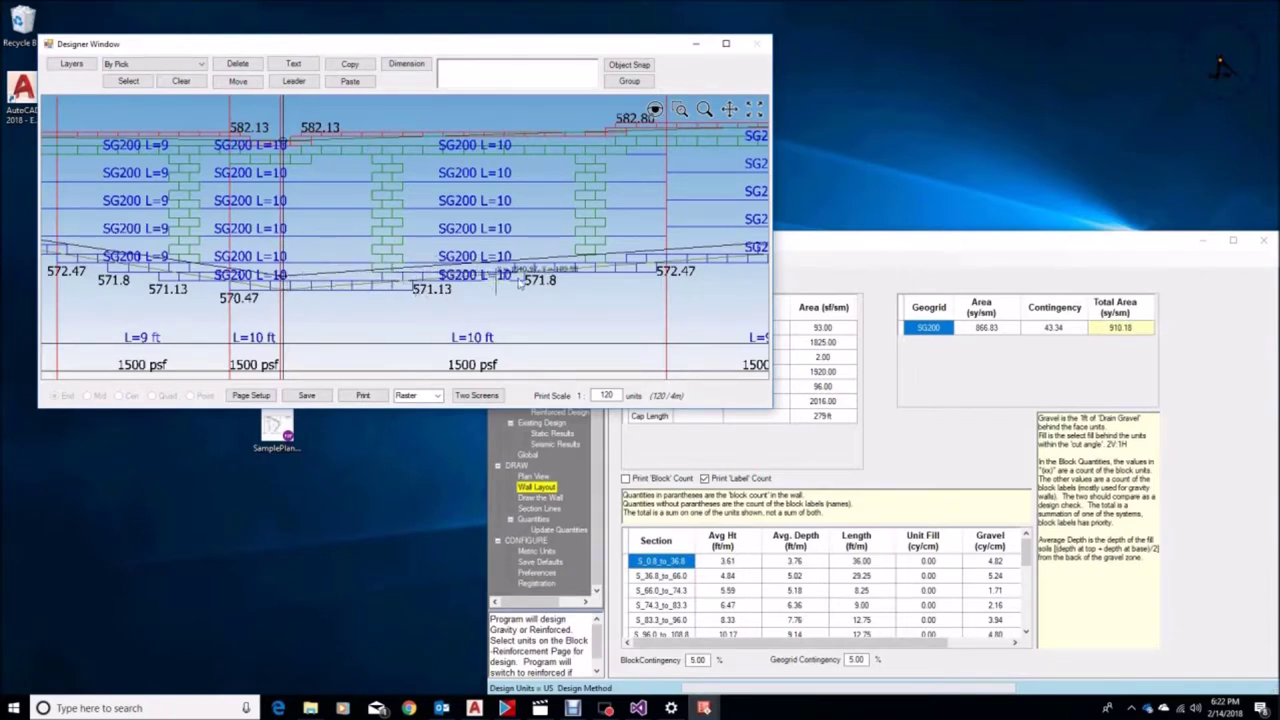
pyautogui.scroll(-2, 590, 272)
pyautogui.scroll(2, 122, 246)
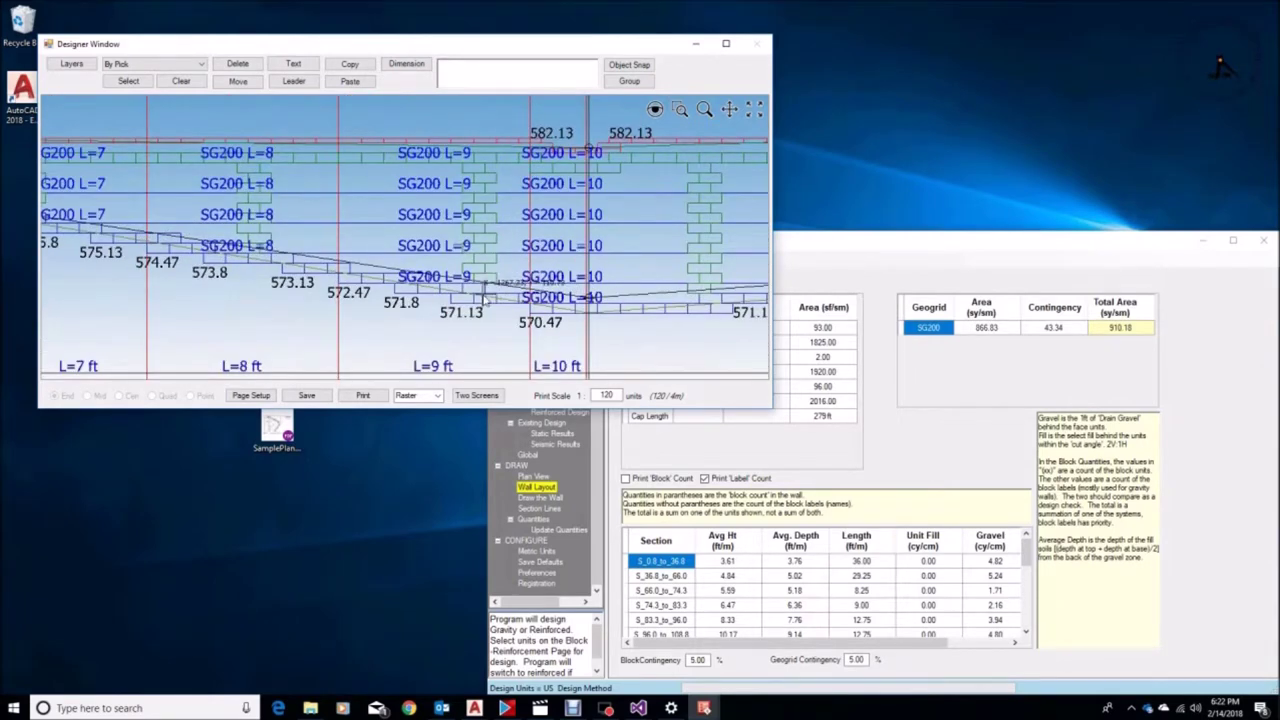
pyautogui.scroll(-1, 368, 288)
pyautogui.scroll(-1, 358, 298)
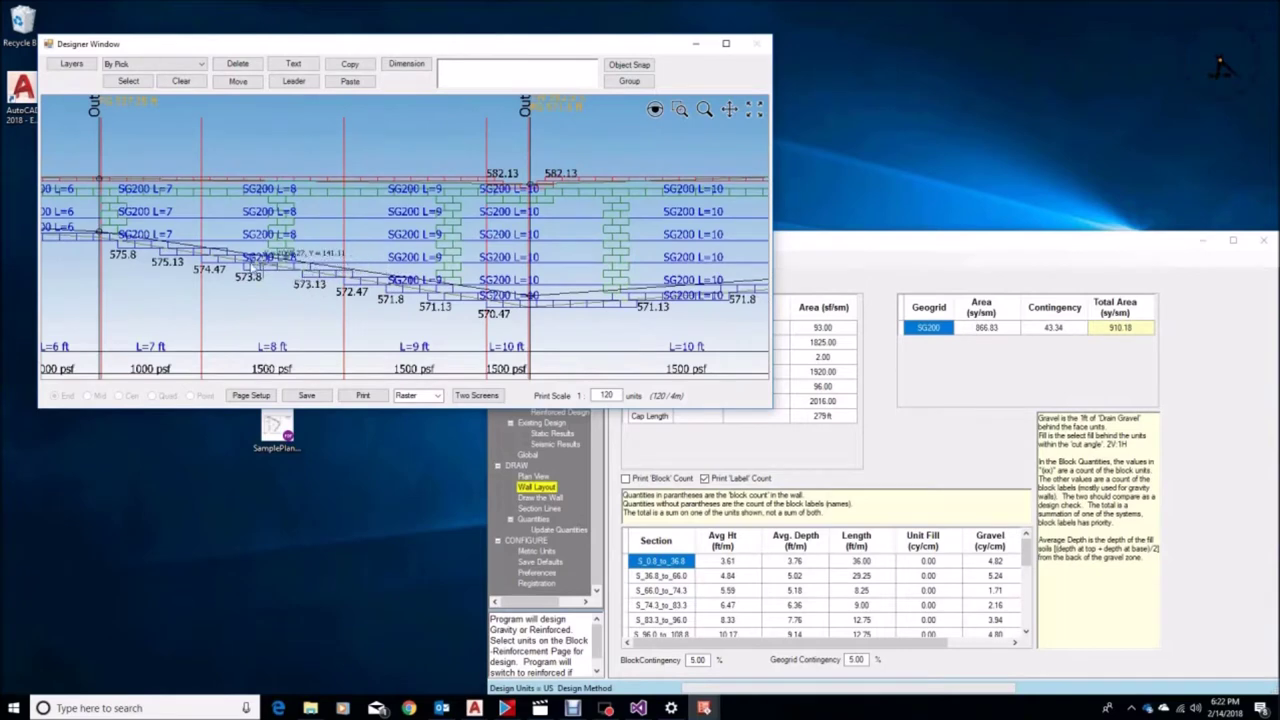
pyautogui.scroll(-1, 300, 255)
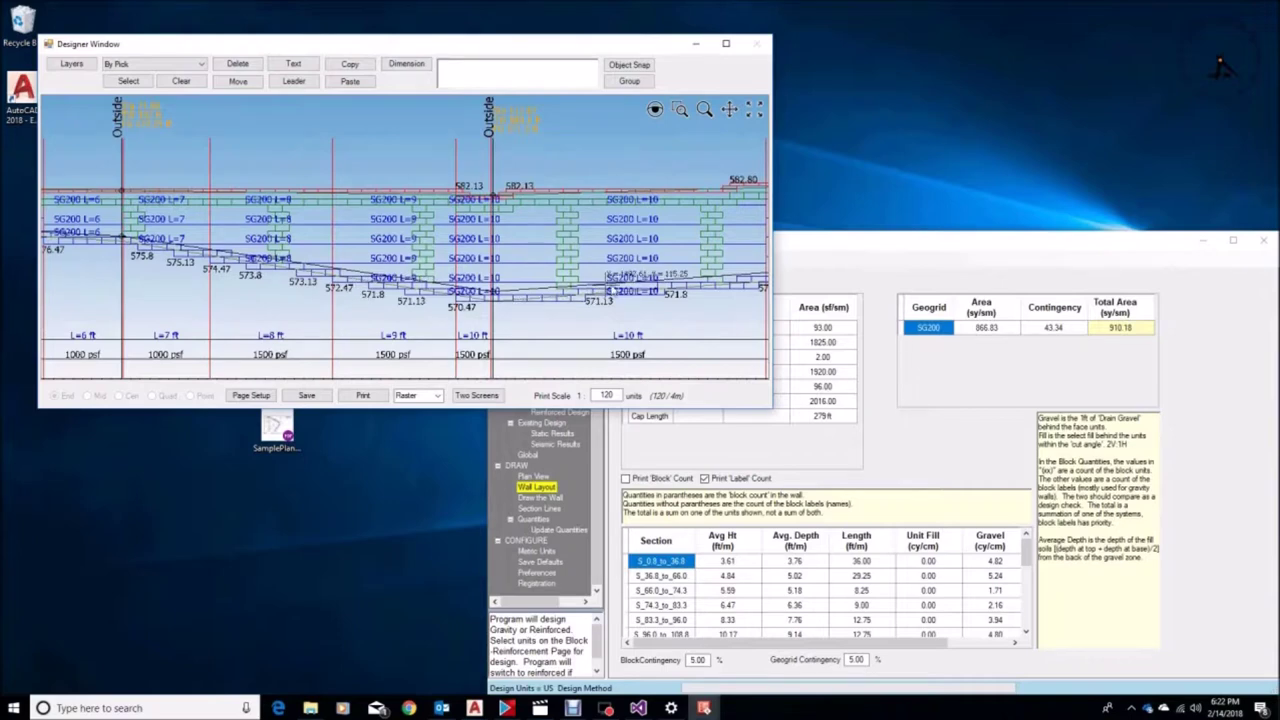
pyautogui.scroll(-1, 249, 262)
pyautogui.scroll(-4, 249, 262)
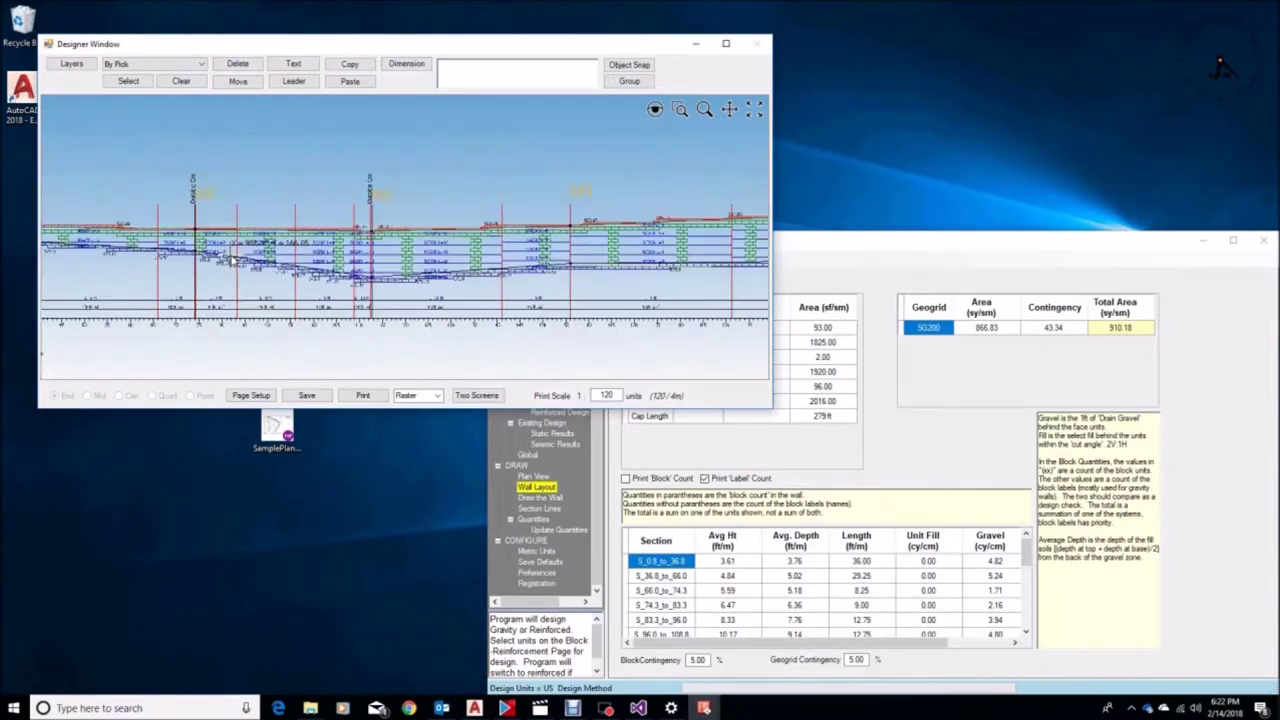
pyautogui.scroll(2, 232, 262)
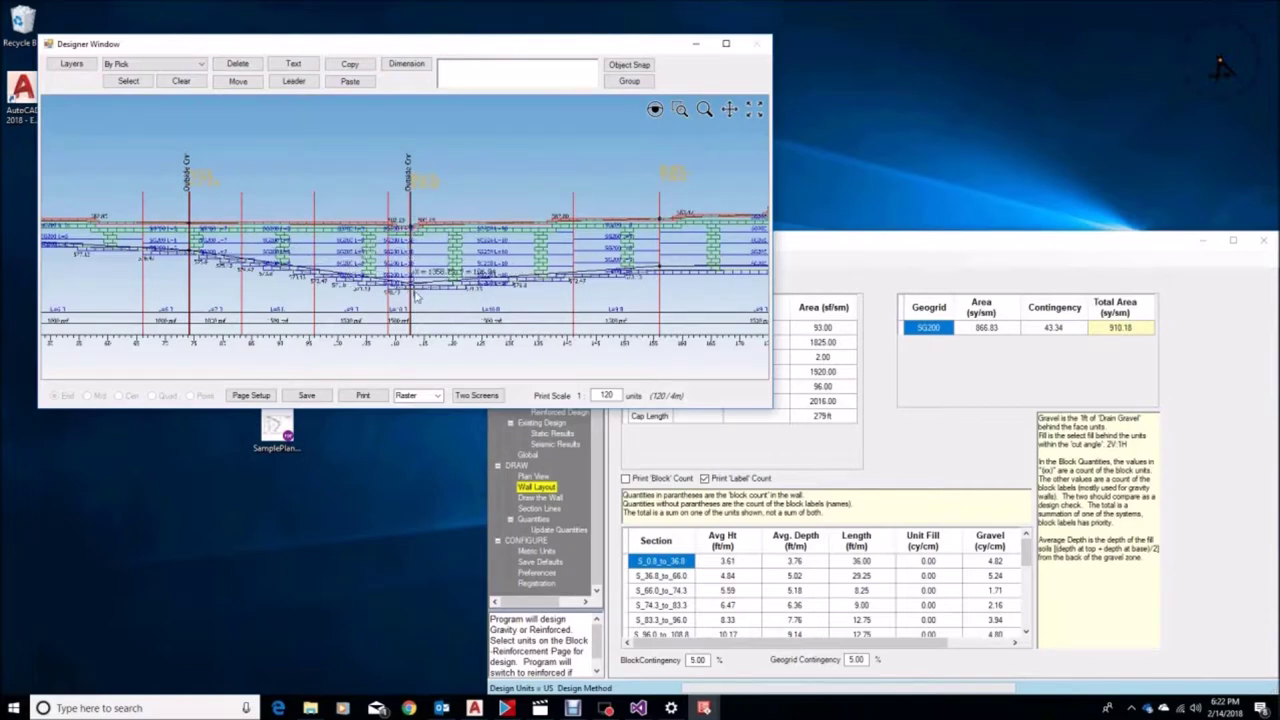
pyautogui.scroll(2, 403, 340)
pyautogui.scroll(1, 403, 345)
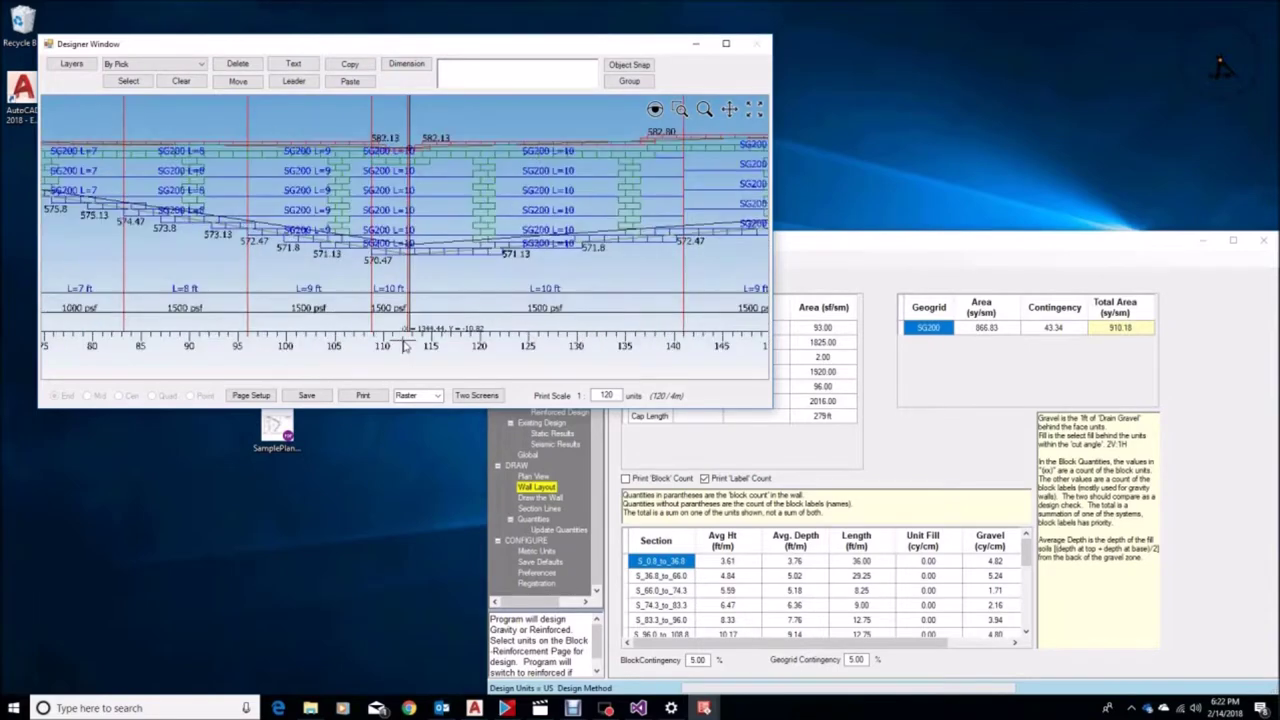
# Open the geometry of section S_112.5_to_141.0 and run a static global stability analysis on it.
pyautogui.click(871, 242)
pyautogui.click(543, 328)
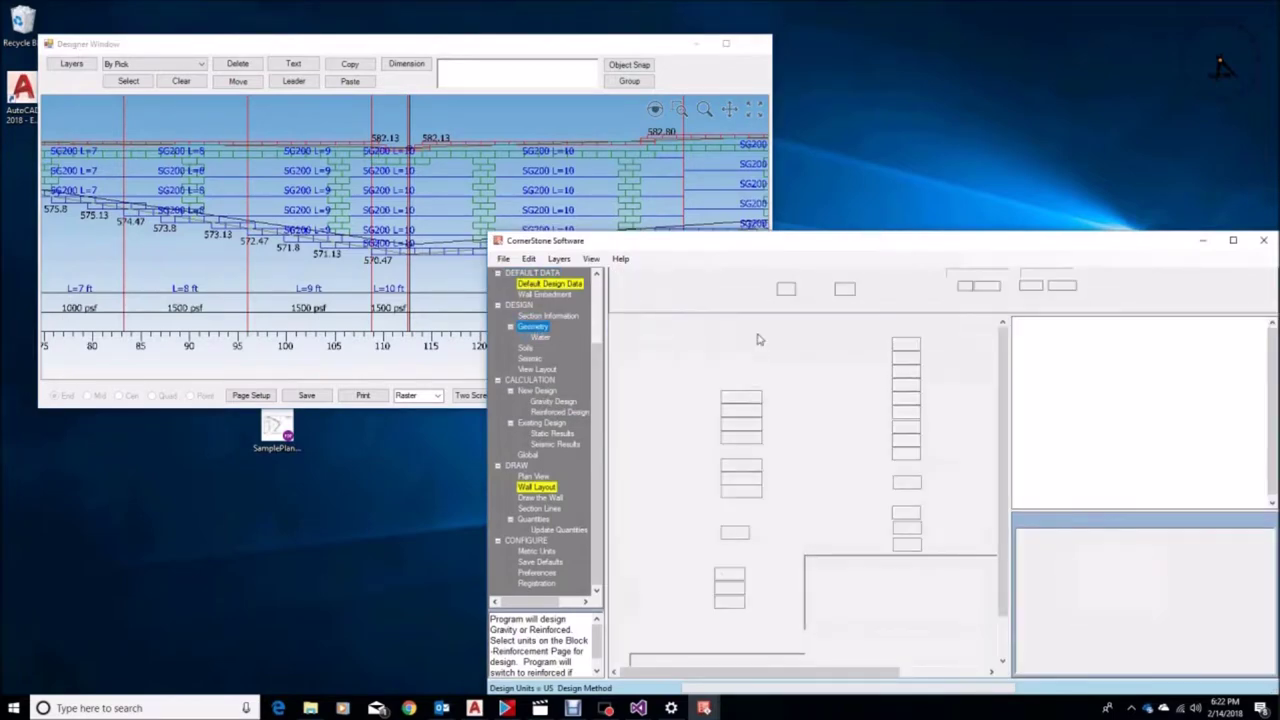
pyautogui.click(857, 278)
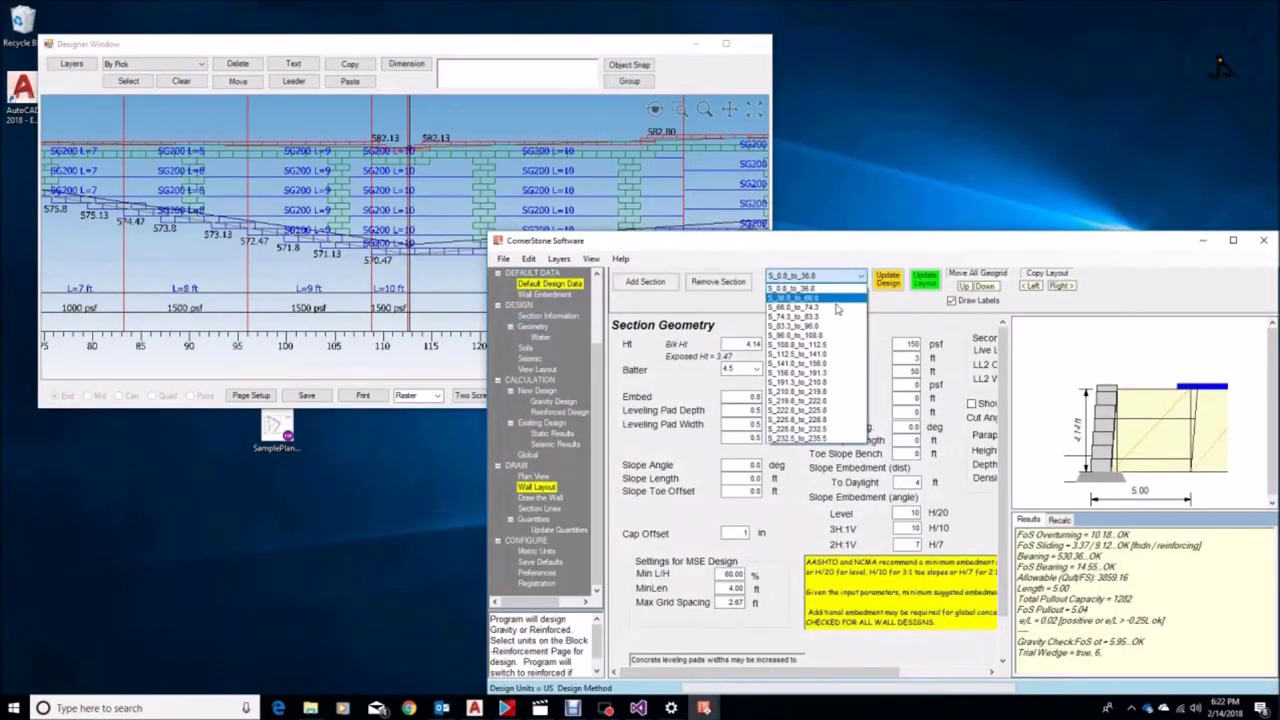
pyautogui.click(806, 355)
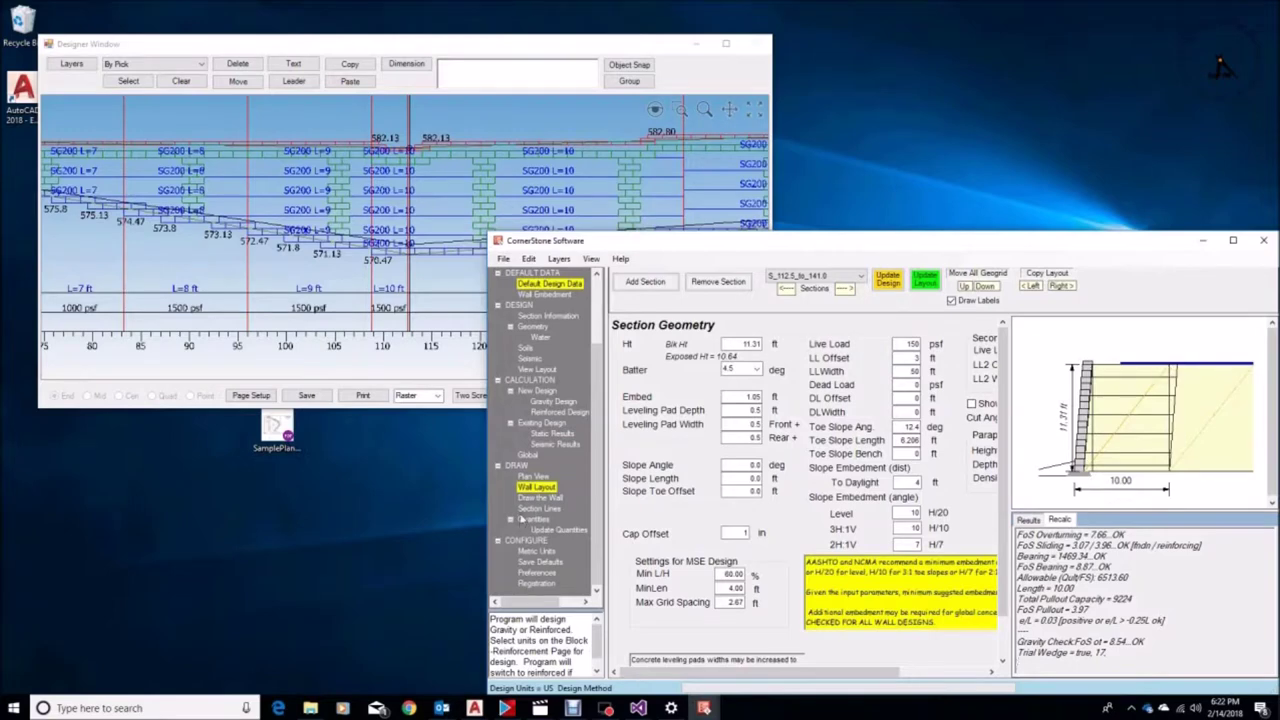
pyautogui.click(528, 456)
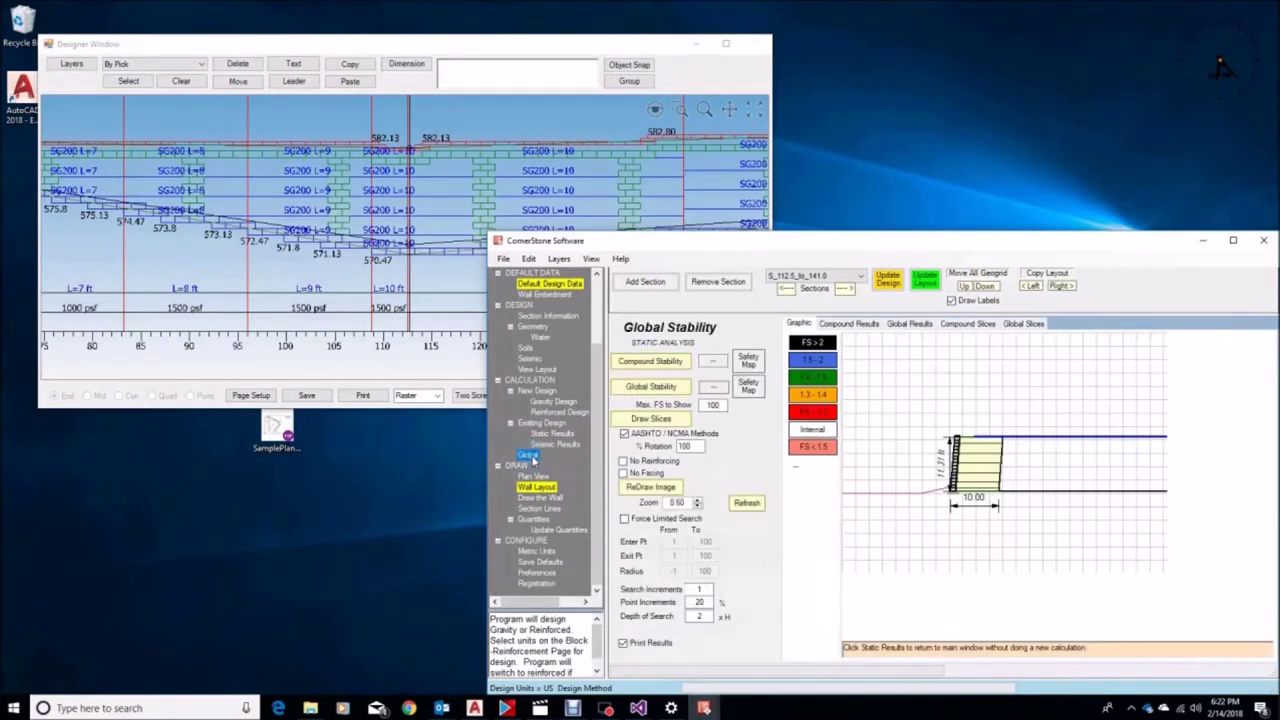
pyautogui.click(652, 388)
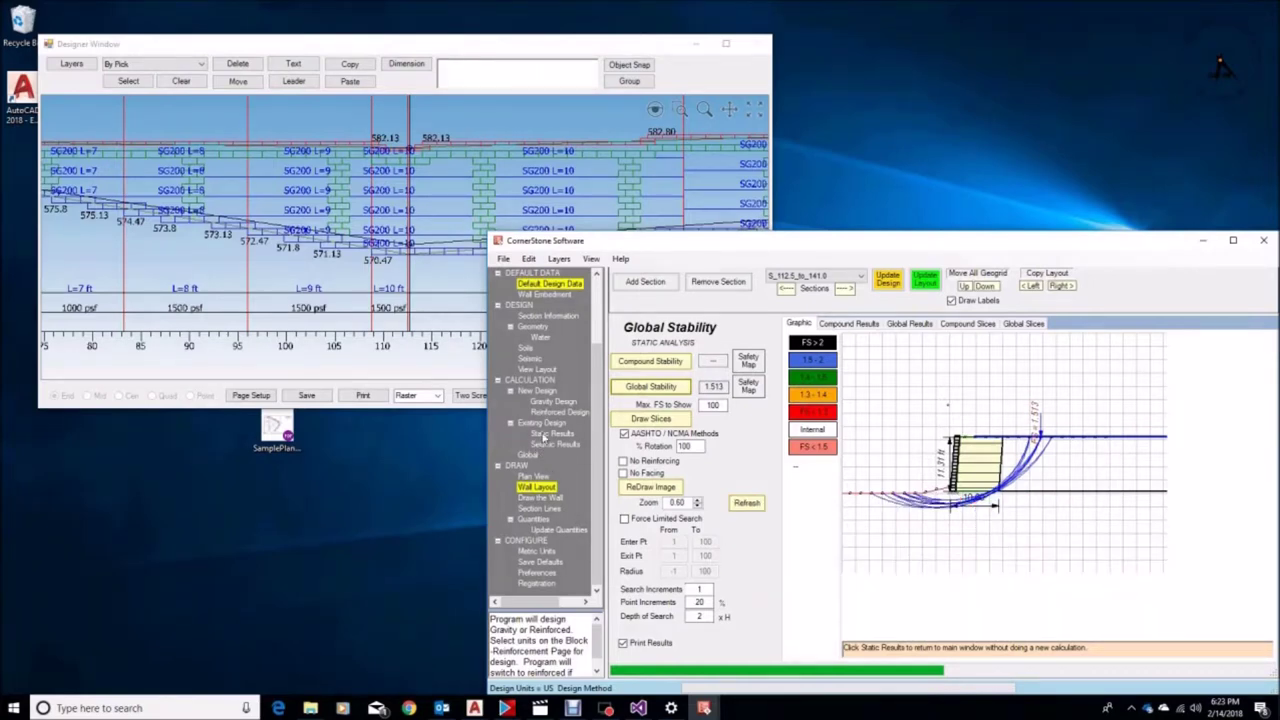
# Review the static results of the first three wall sections, and widen the program window to show more of the results table.
pyautogui.click(546, 434)
pyautogui.click(860, 276)
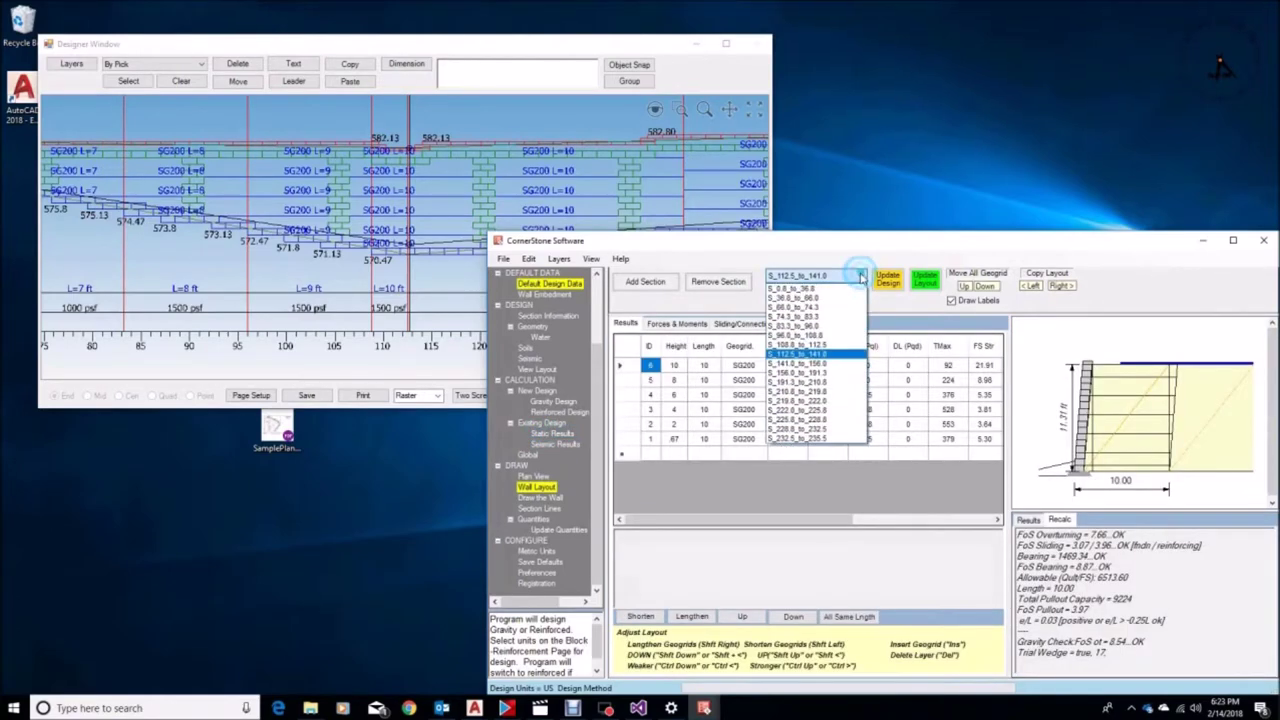
pyautogui.click(793, 288)
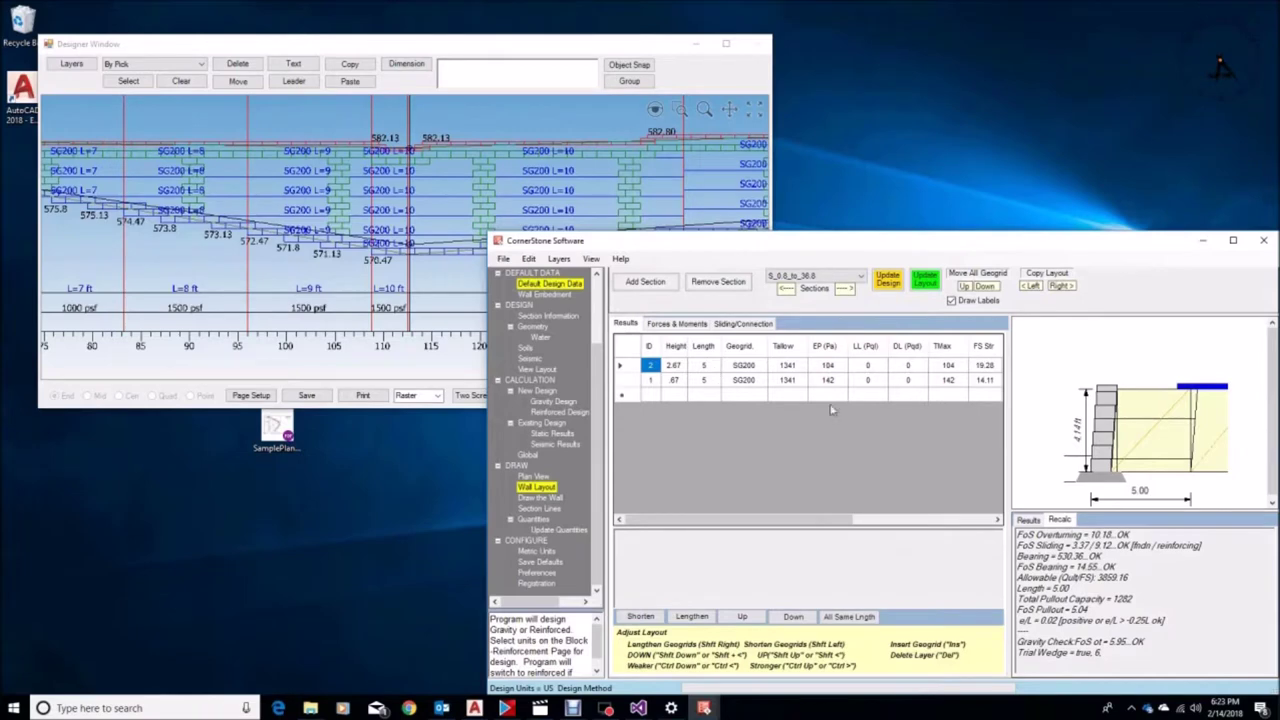
pyautogui.moveTo(770, 520); pyautogui.dragTo(652, 511)
pyautogui.click(845, 289)
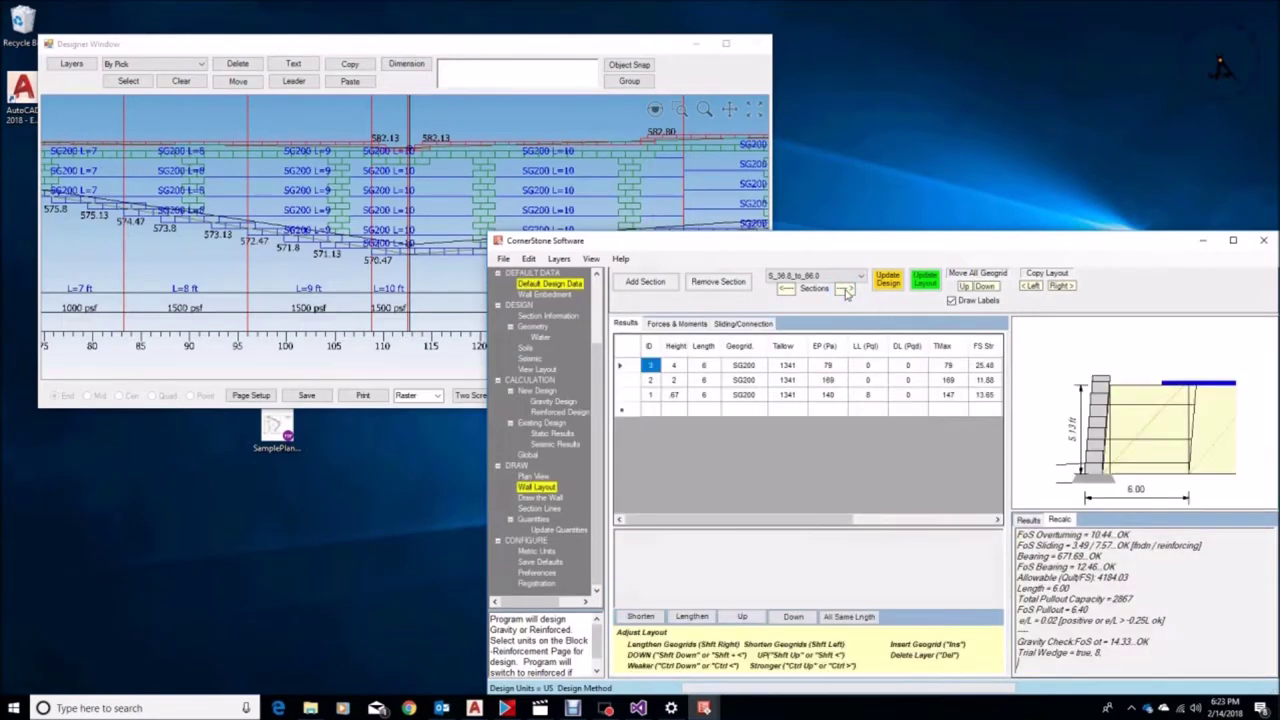
pyautogui.click(845, 289)
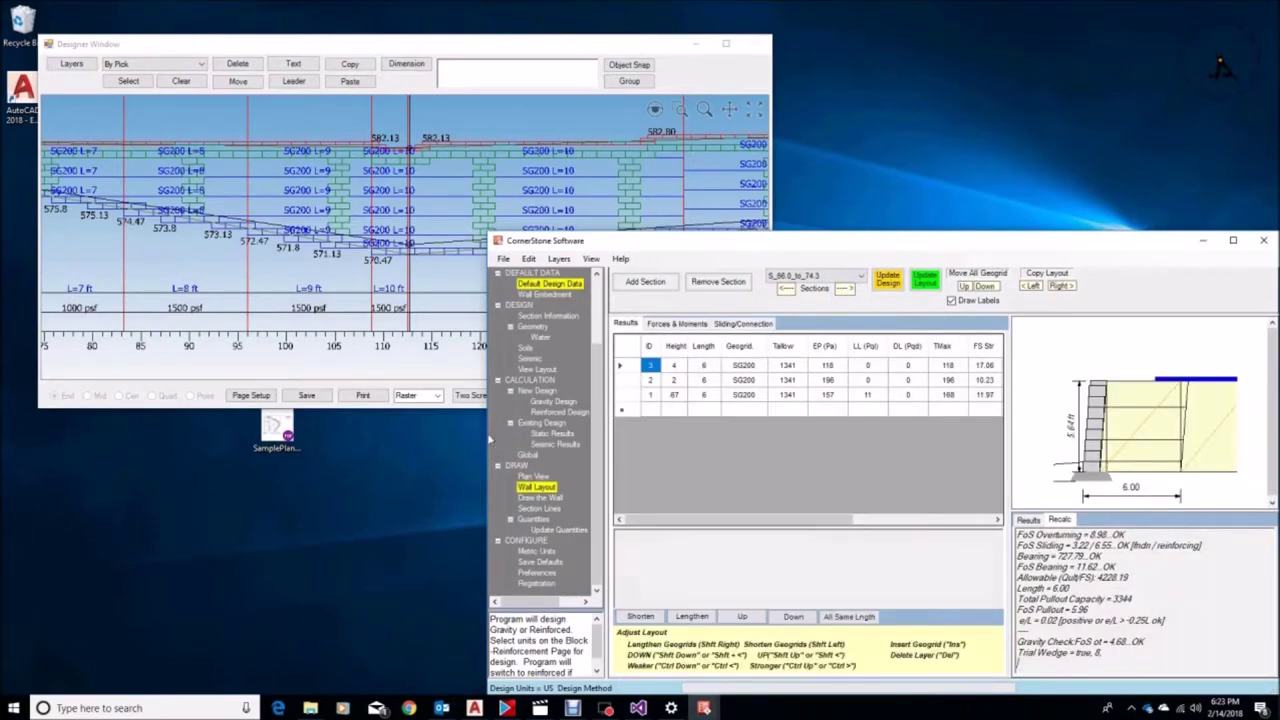
pyautogui.moveTo(483, 435); pyautogui.dragTo(208, 437)
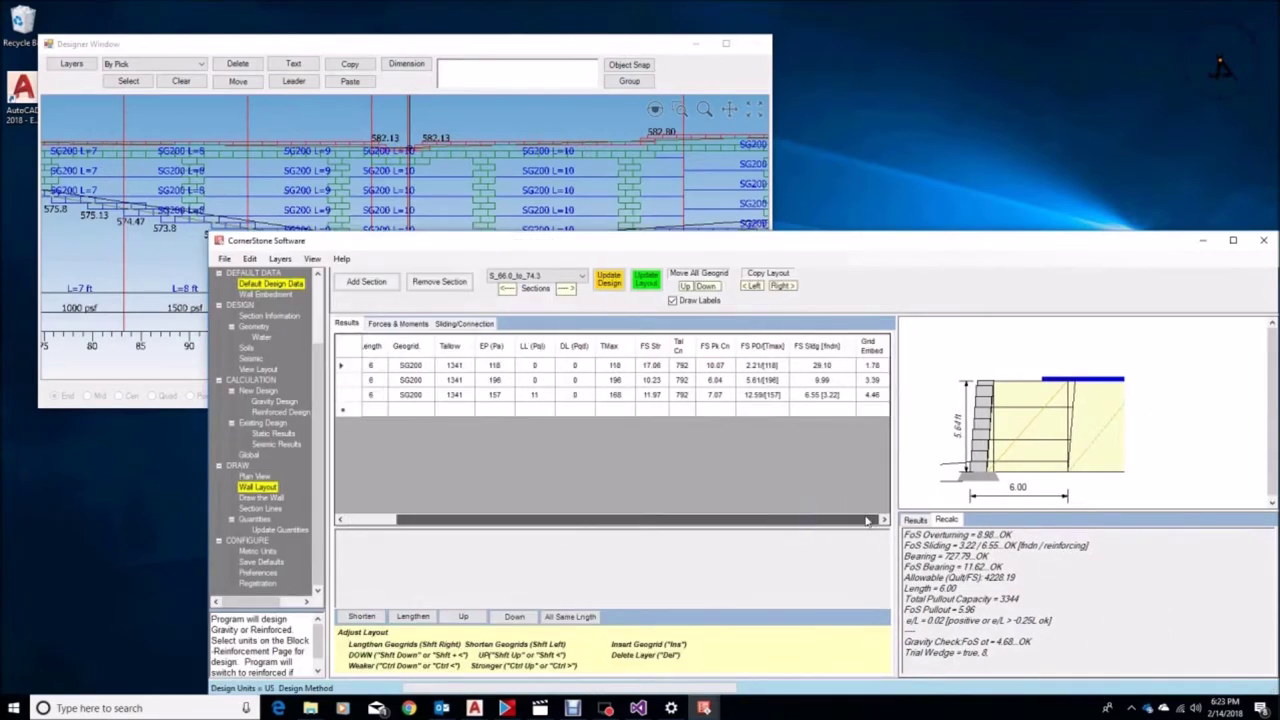
# Review the static results of the remaining sections from S_74.3_to_83.3 through S_191.3_to_210.8, including the geogrid layers of S_141.0_to_156.0.
pyautogui.click(565, 288)
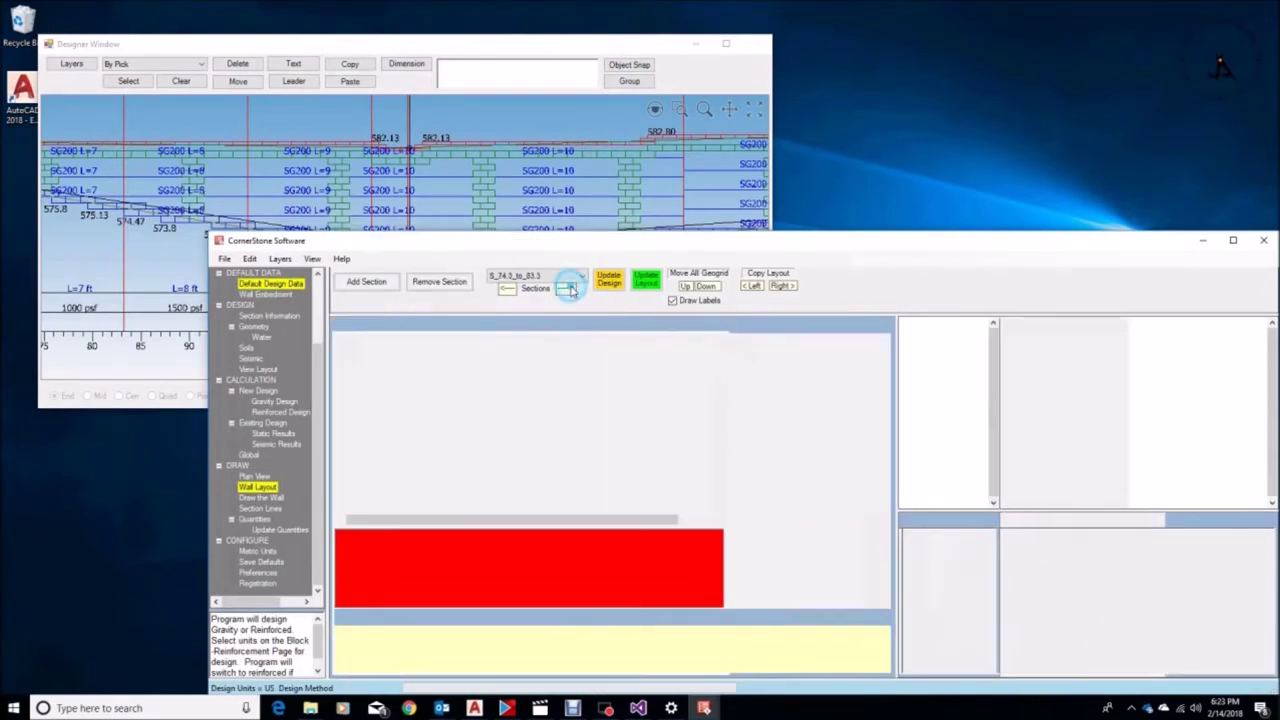
pyautogui.click(565, 288)
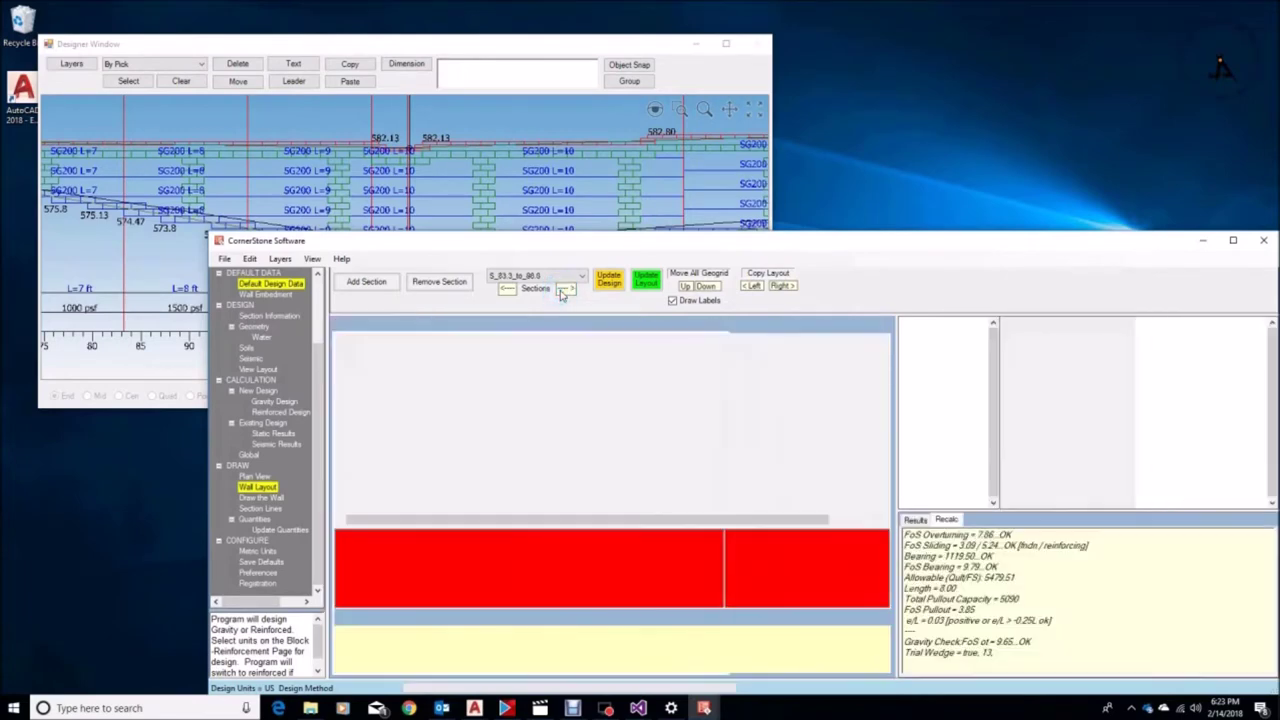
pyautogui.click(565, 288)
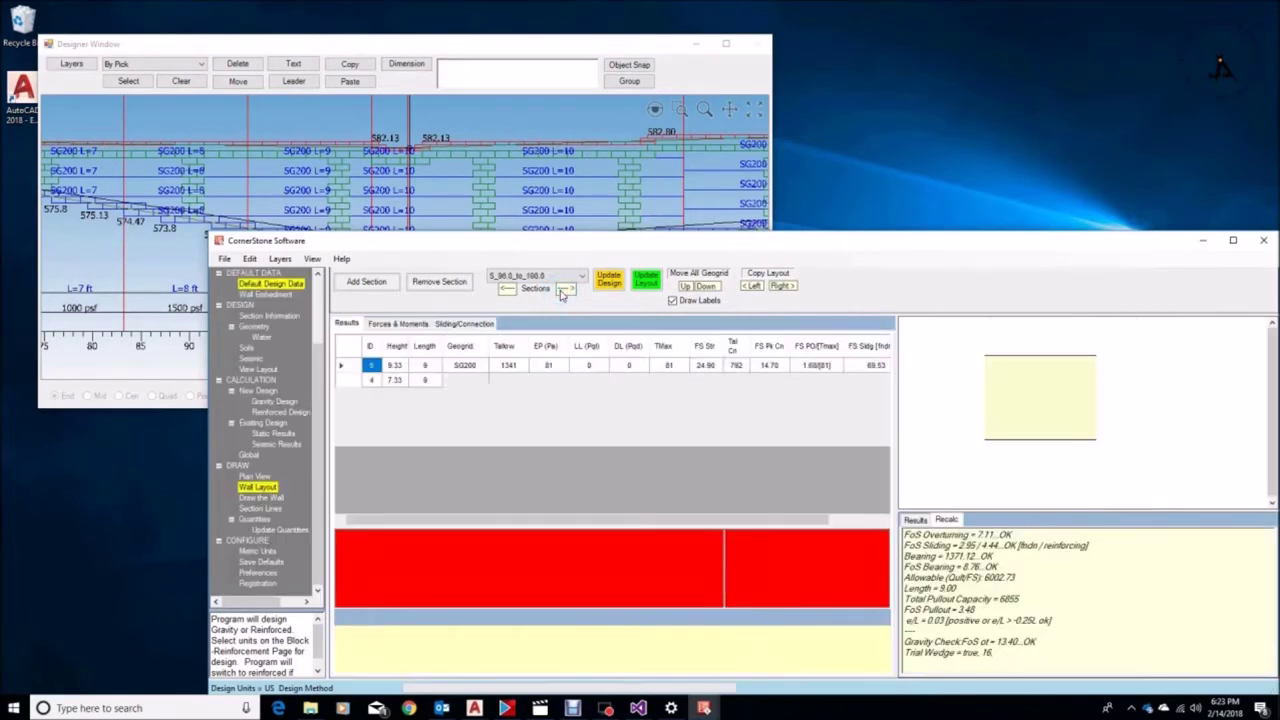
pyautogui.click(565, 288)
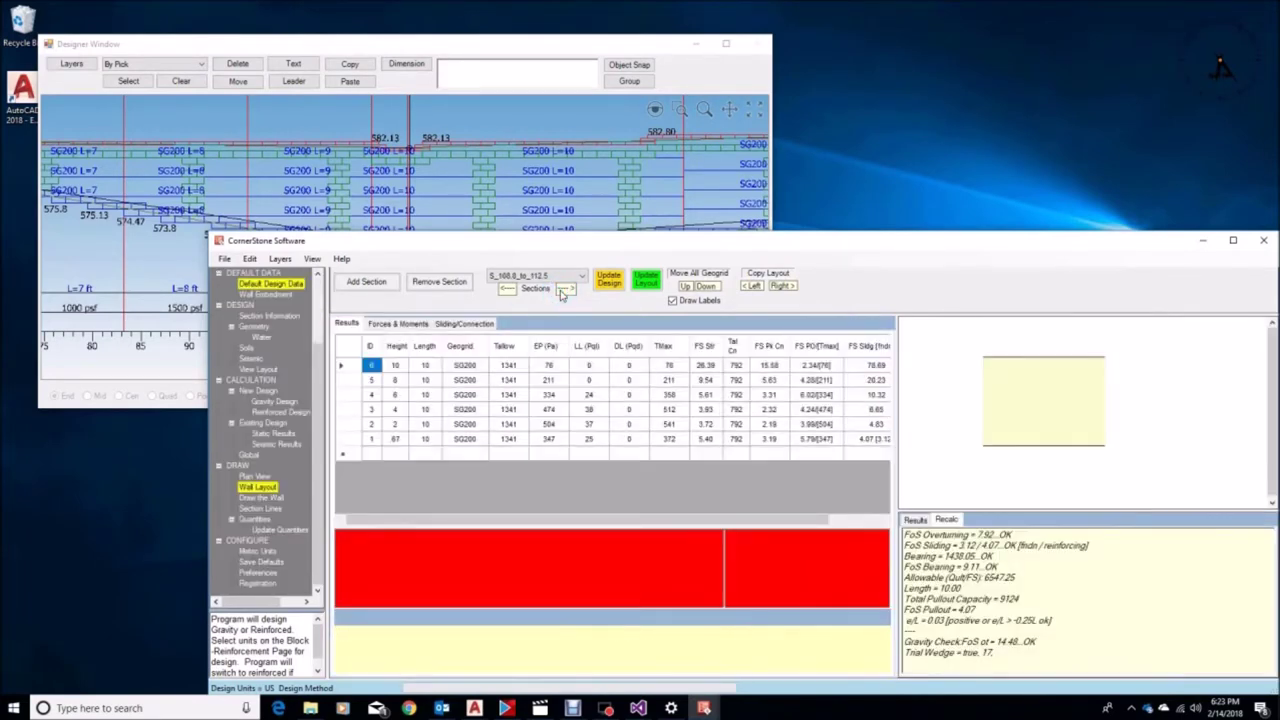
pyautogui.click(565, 289)
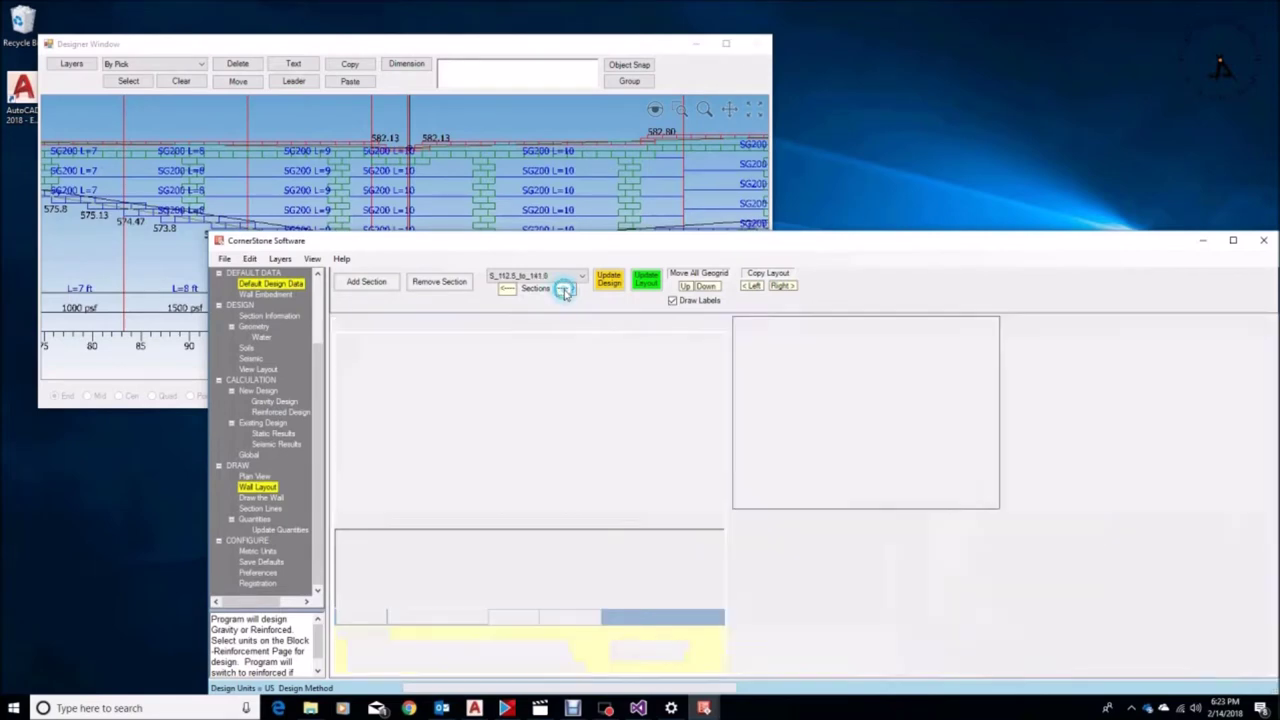
pyautogui.click(565, 289)
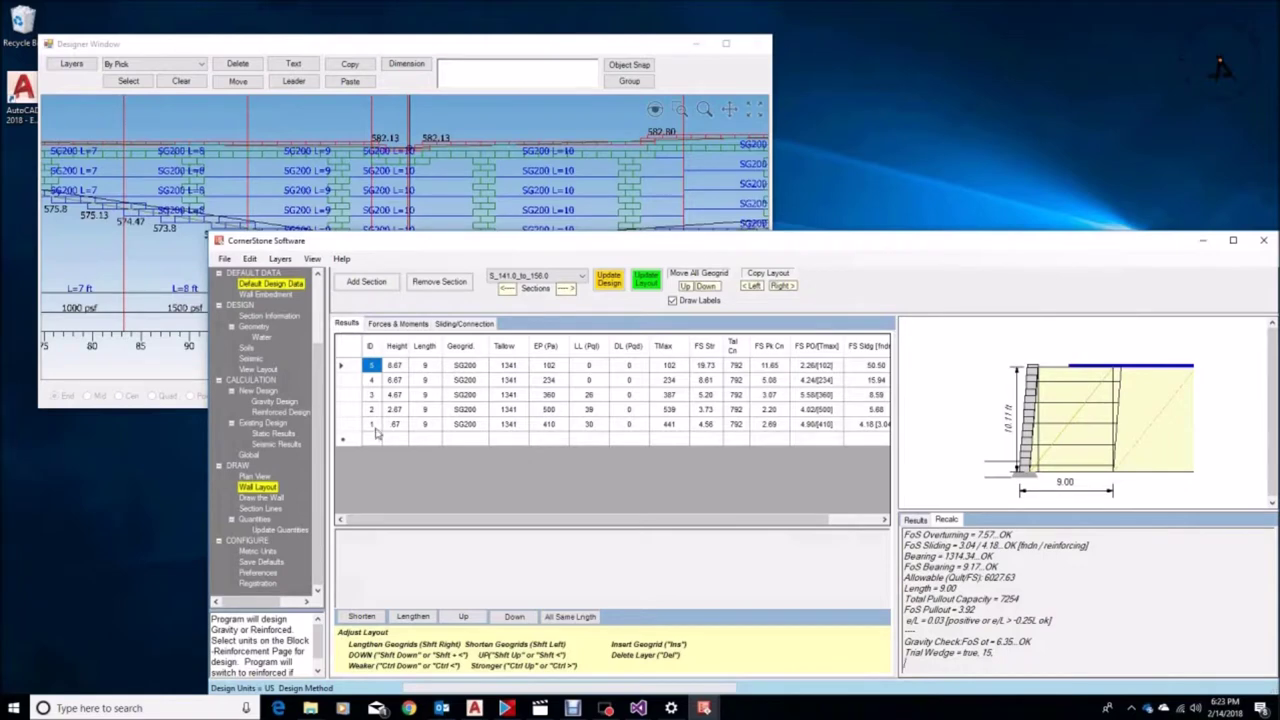
pyautogui.moveTo(620, 520)
pyautogui.mouseDown()
pyautogui.moveTo(643, 520)
pyautogui.moveTo(615, 520)
pyautogui.mouseUp()
pyautogui.click(395, 365)
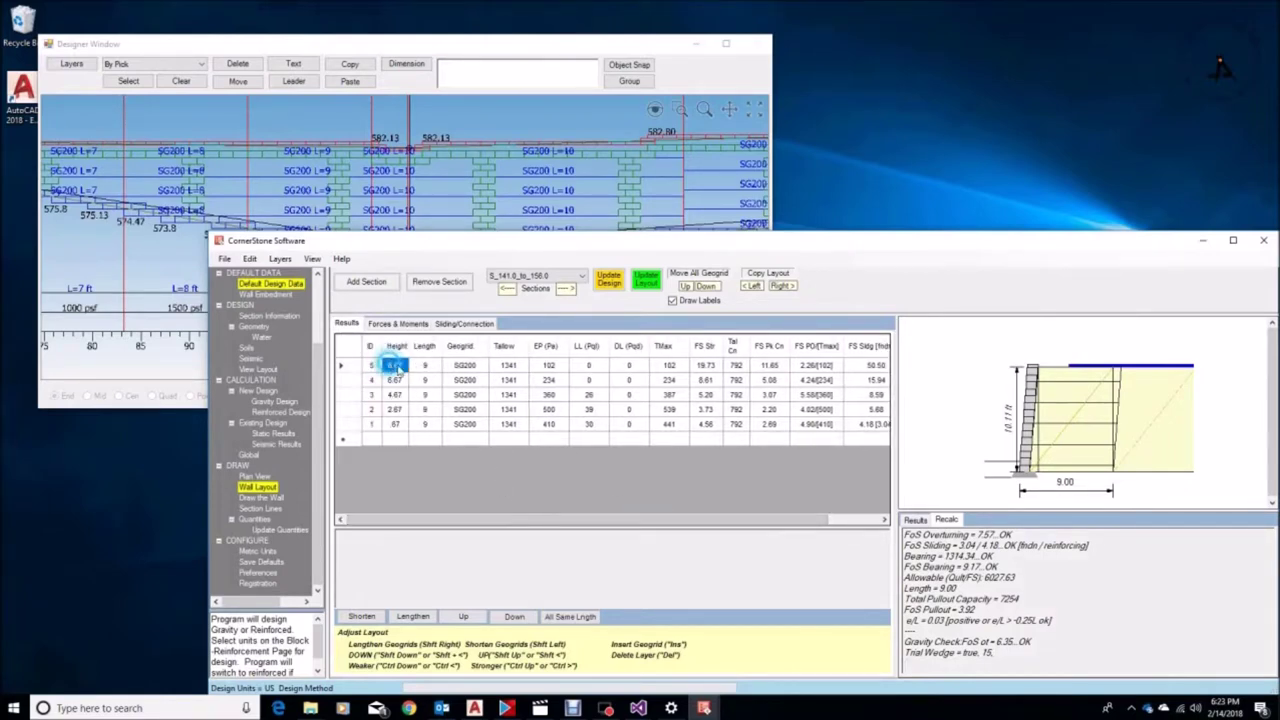
pyautogui.hotkey('shift', 'Left')
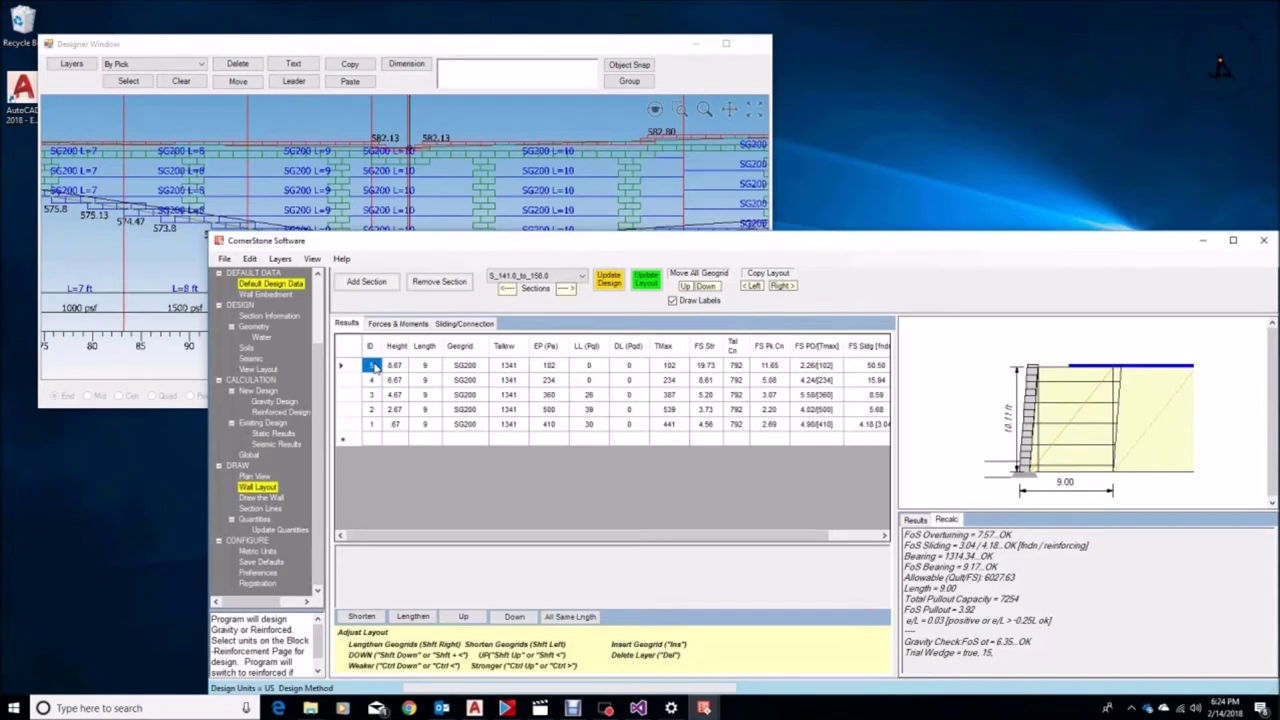
pyautogui.click(566, 289)
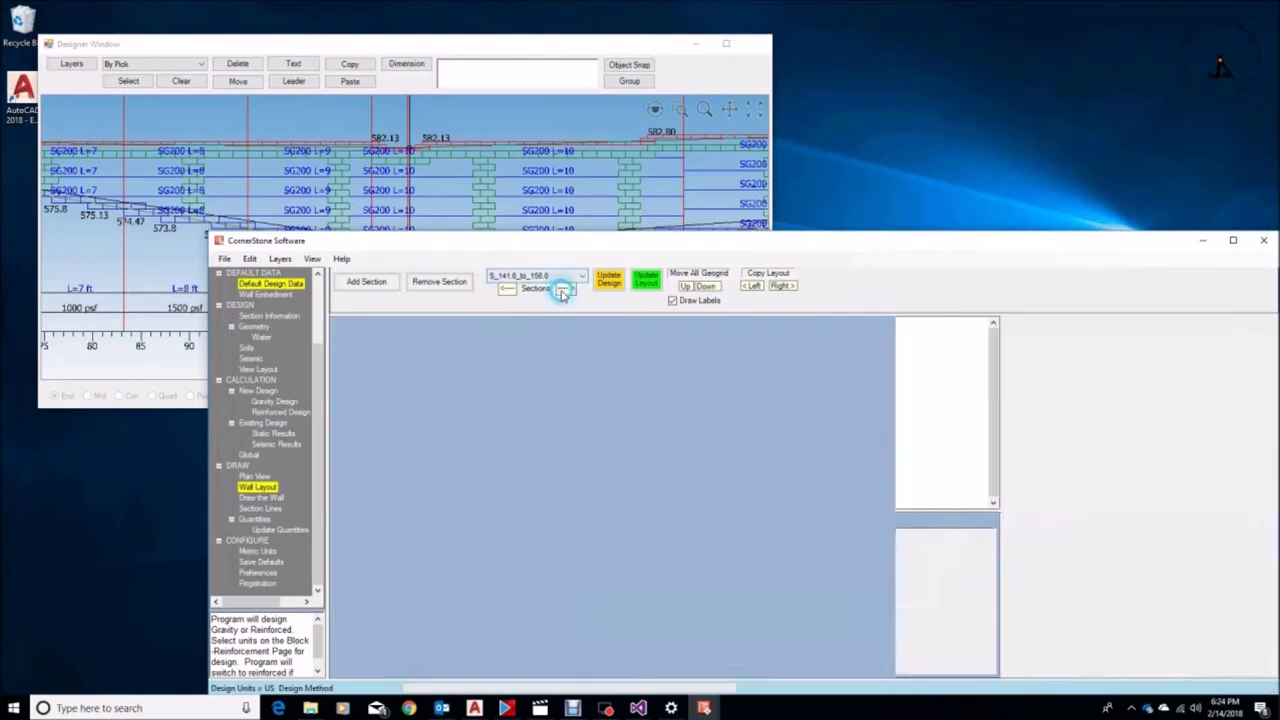
pyautogui.click(565, 289)
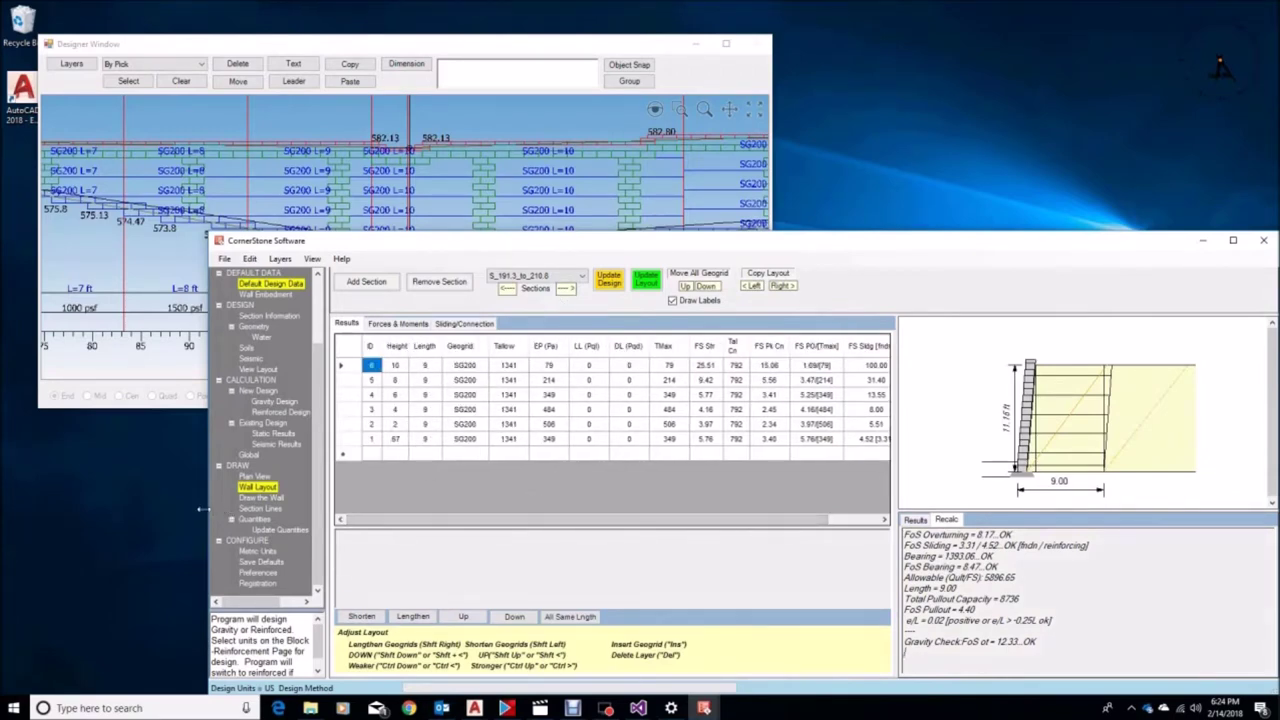
# Narrow the program window and examine the geogrid lengths and base steps in the wall elevation between stations 80 and 165.
pyautogui.moveTo(205, 510); pyautogui.dragTo(612, 505)
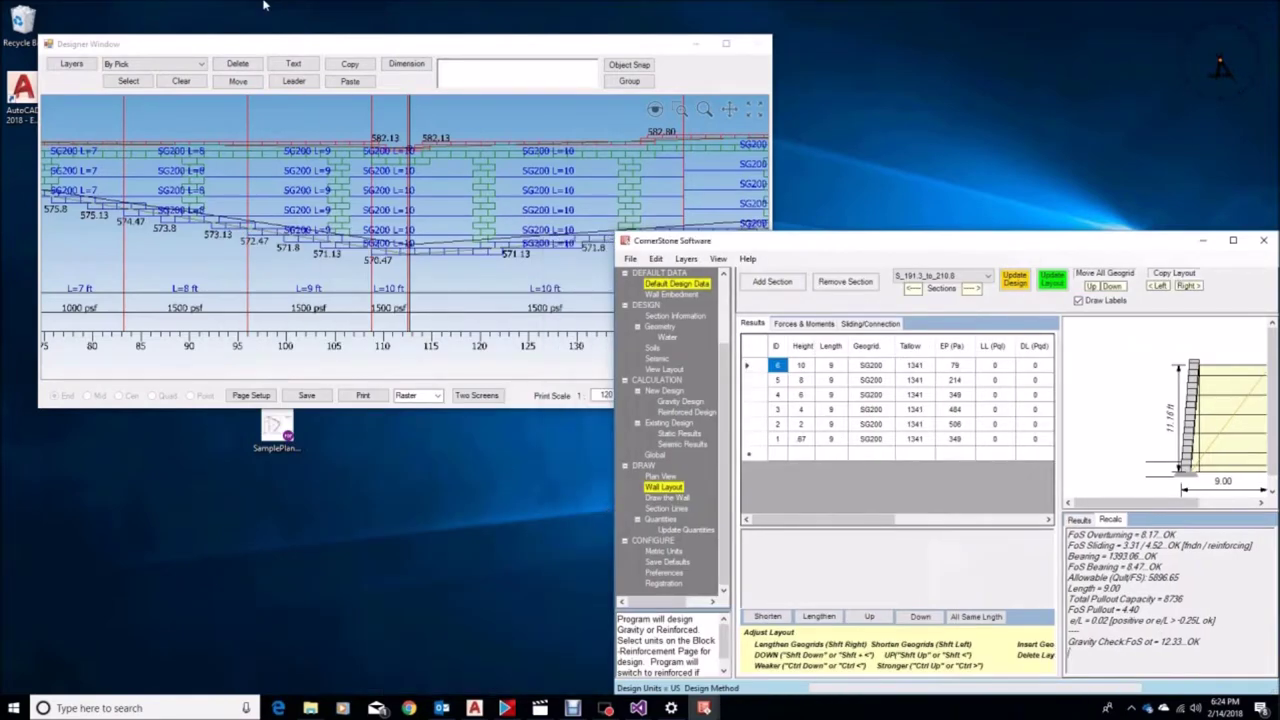
pyautogui.click(754, 110)
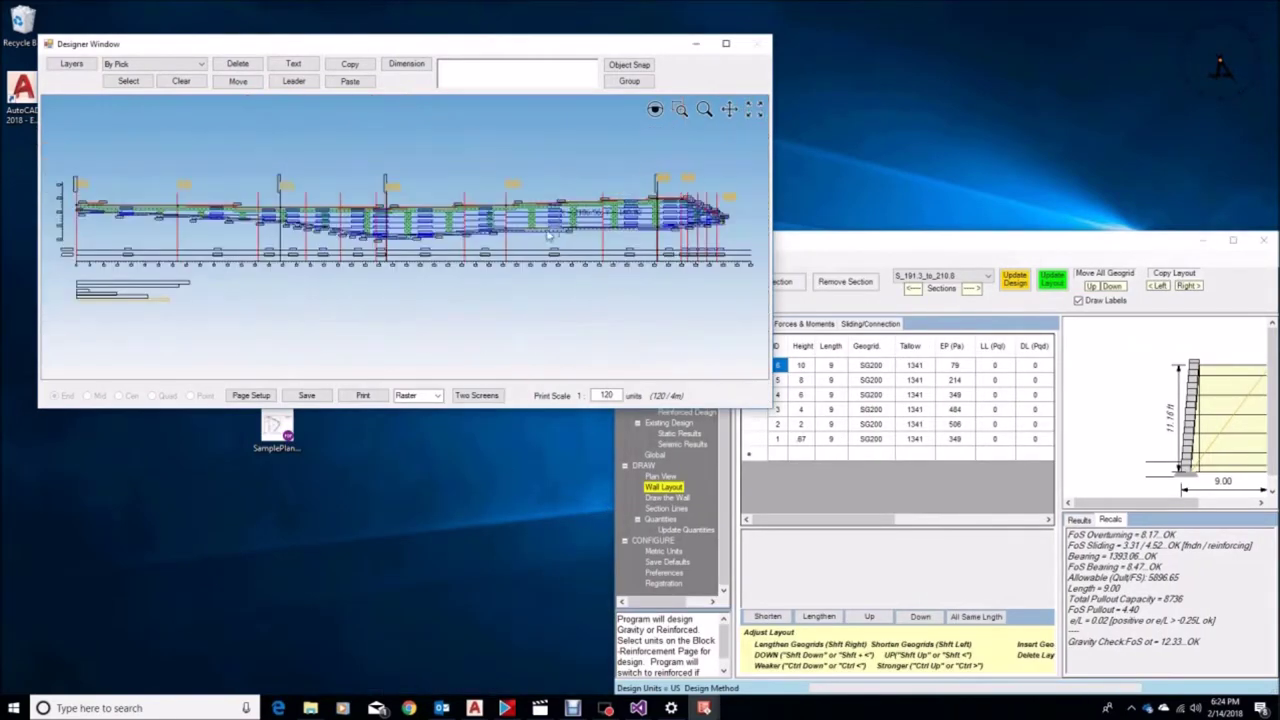
pyautogui.scroll(3, 413, 237)
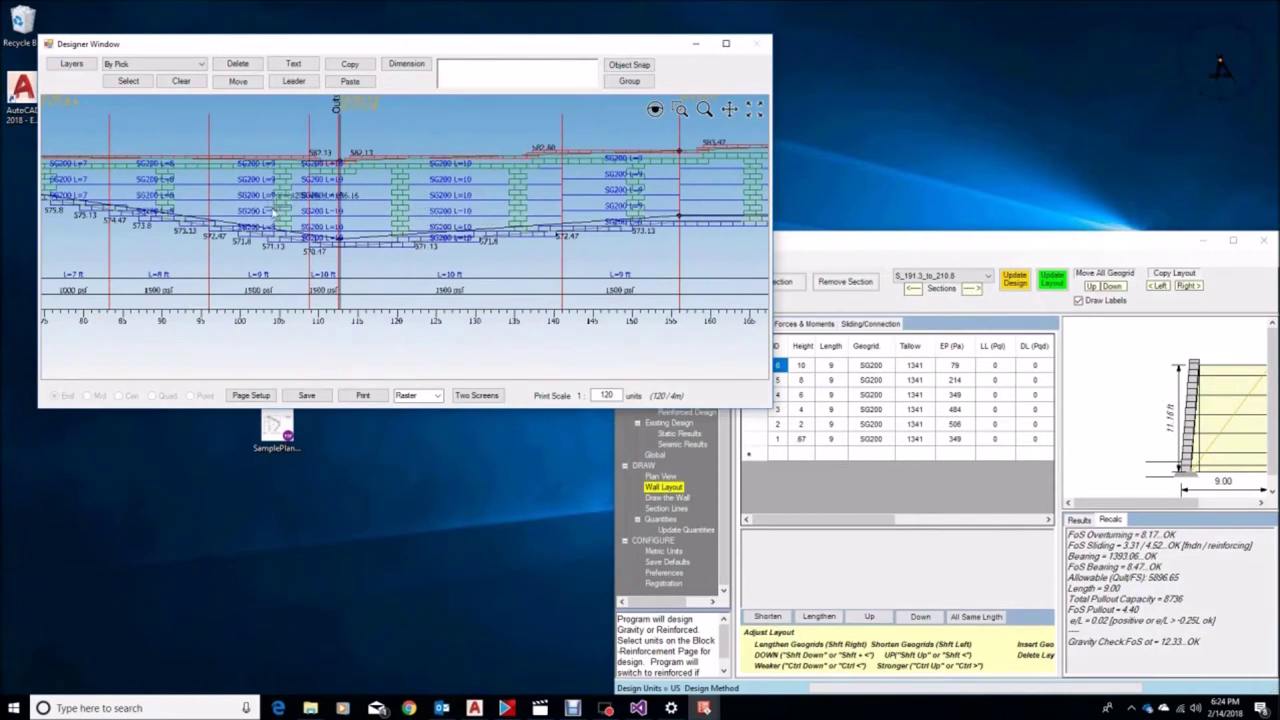
pyautogui.scroll(2, 270, 215)
pyautogui.scroll(1, 270, 215)
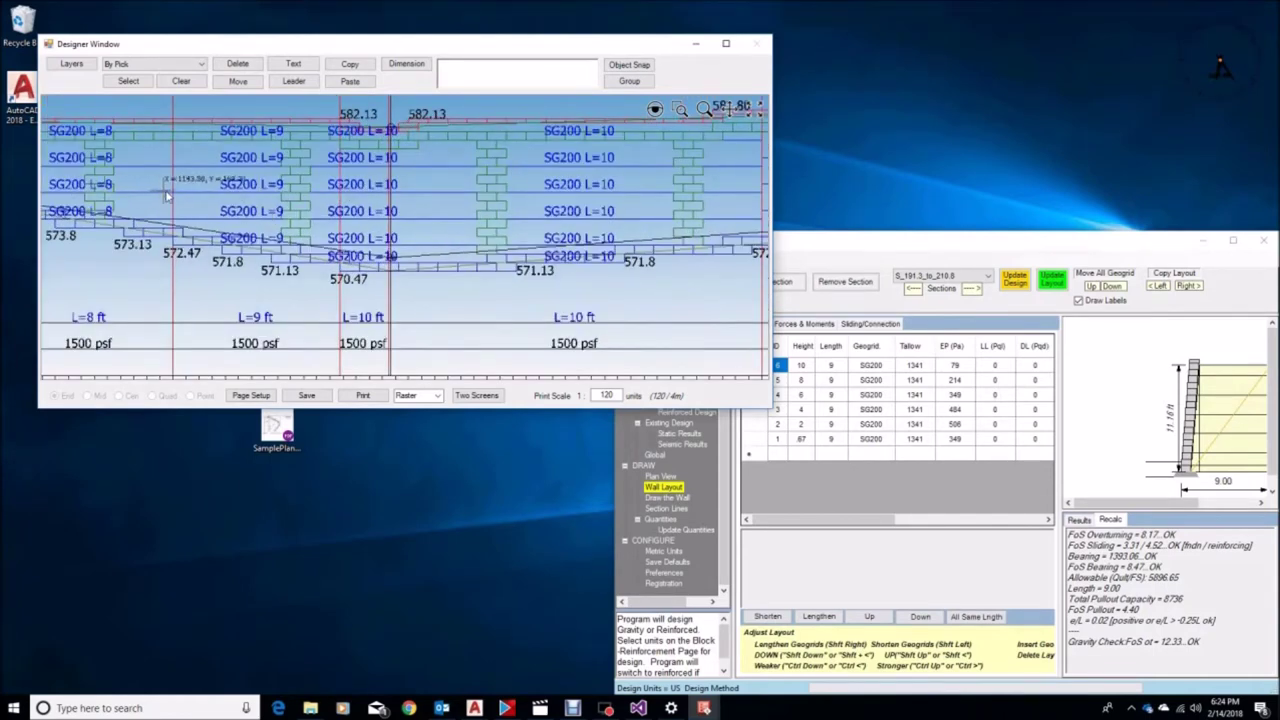
pyautogui.scroll(-2, 118, 200)
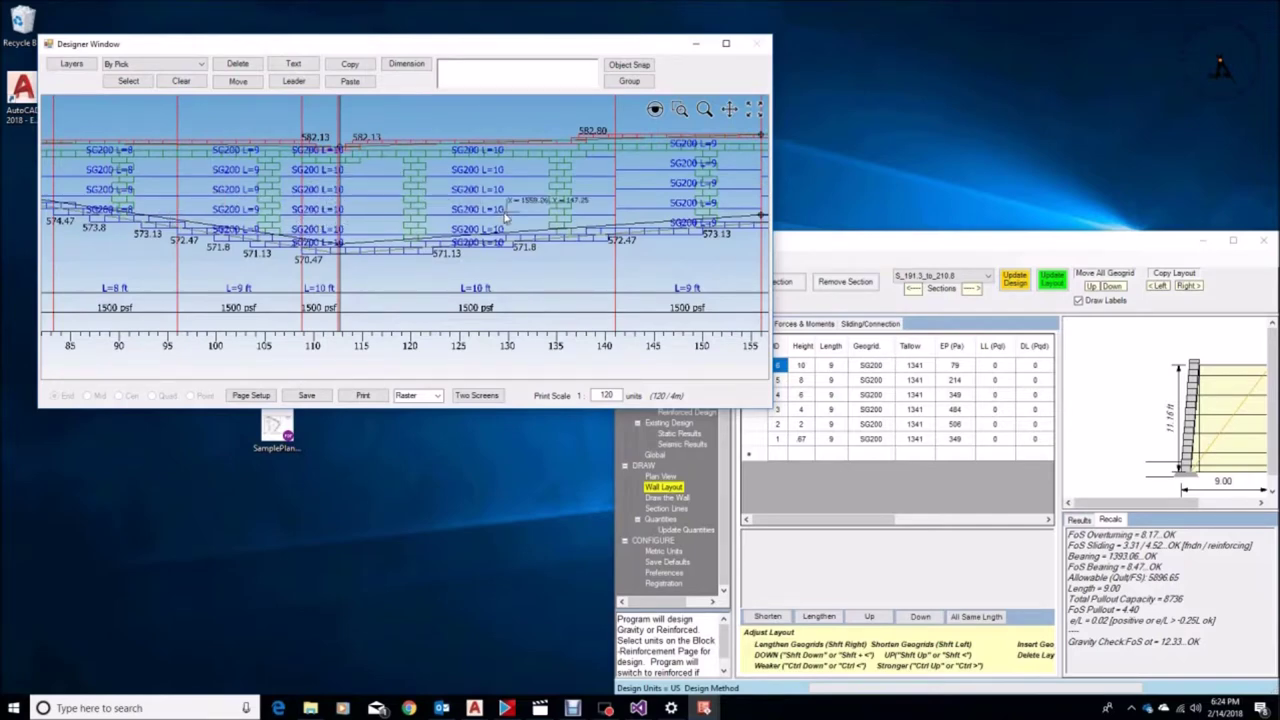
pyautogui.scroll(-1, 270, 215)
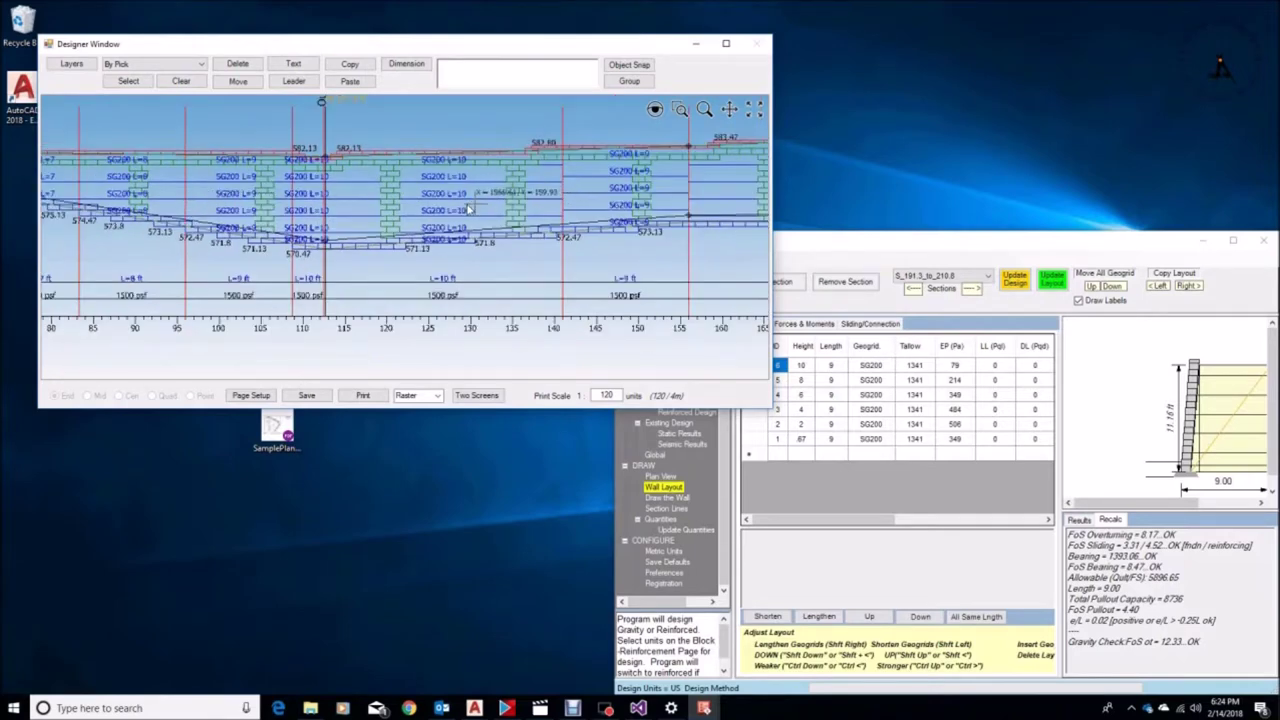
pyautogui.scroll(-1, 470, 208)
pyautogui.scroll(1, 628, 205)
pyautogui.scroll(1, 578, 249)
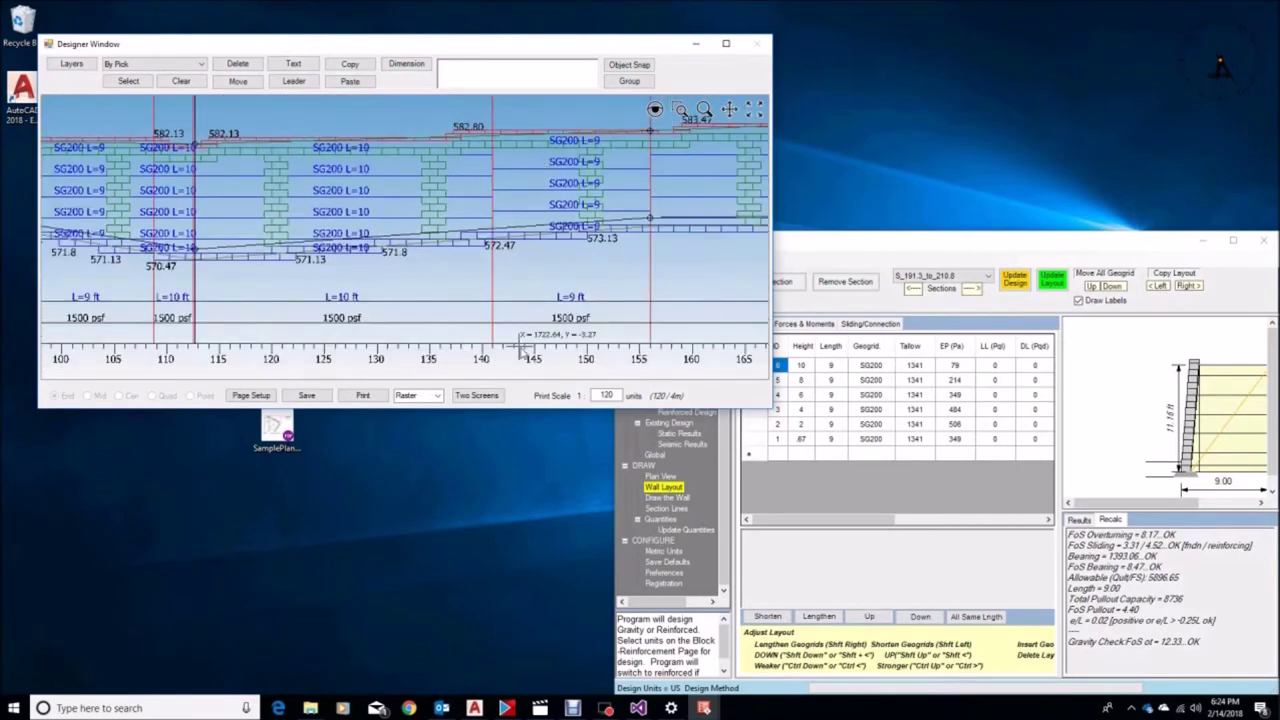
# Compare the section geometry inputs of S_112.5_to_141.0 and S_141.0_to_156.0.
pyautogui.click(870, 252)
pyautogui.click(666, 333)
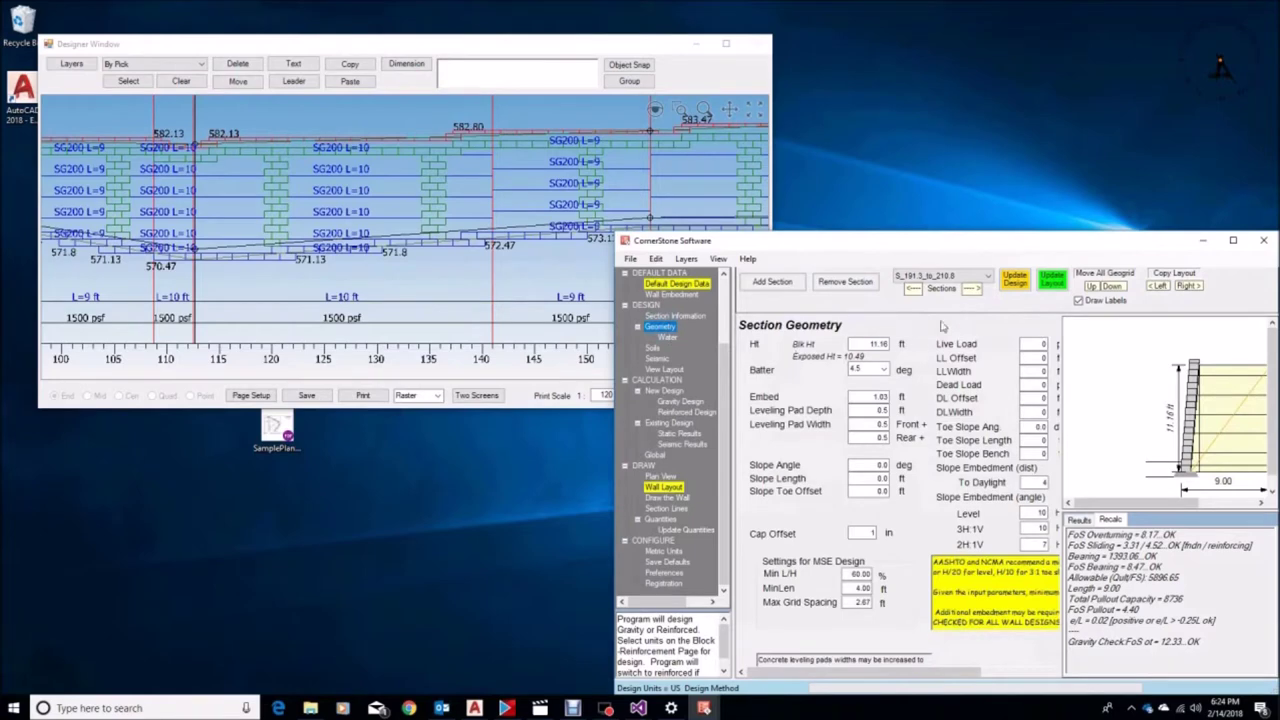
pyautogui.click(987, 277)
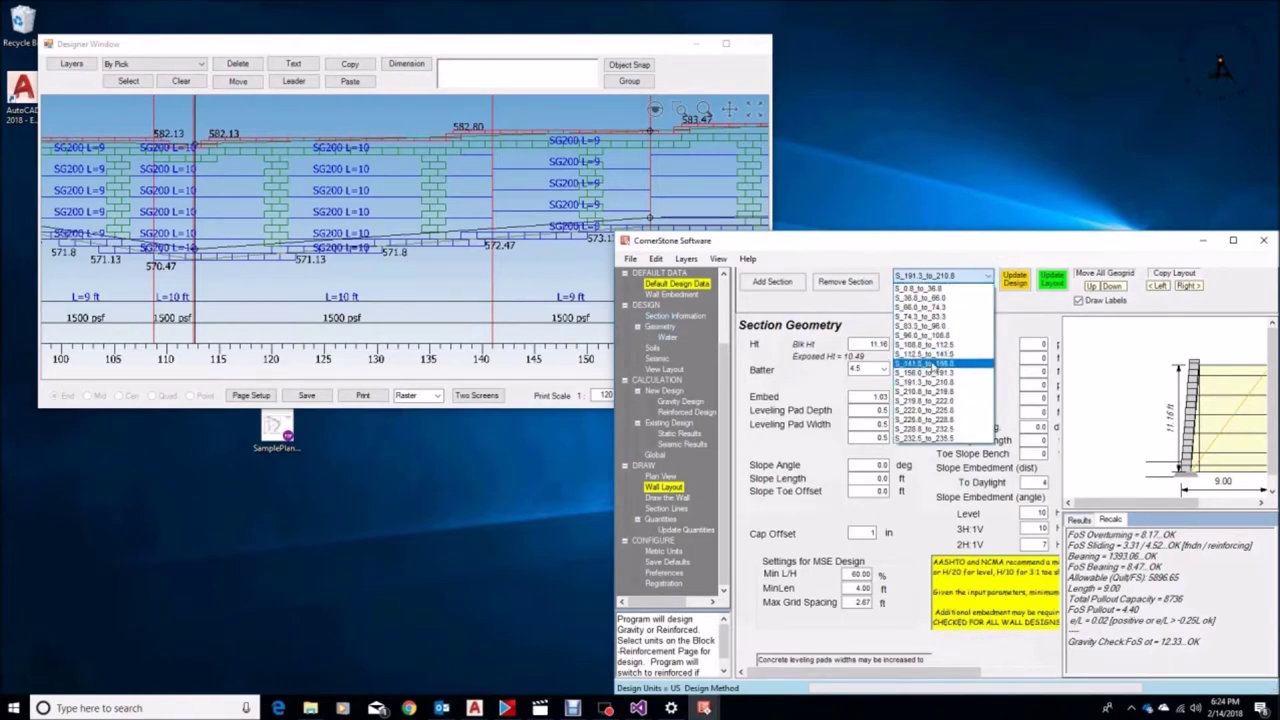
pyautogui.click(939, 355)
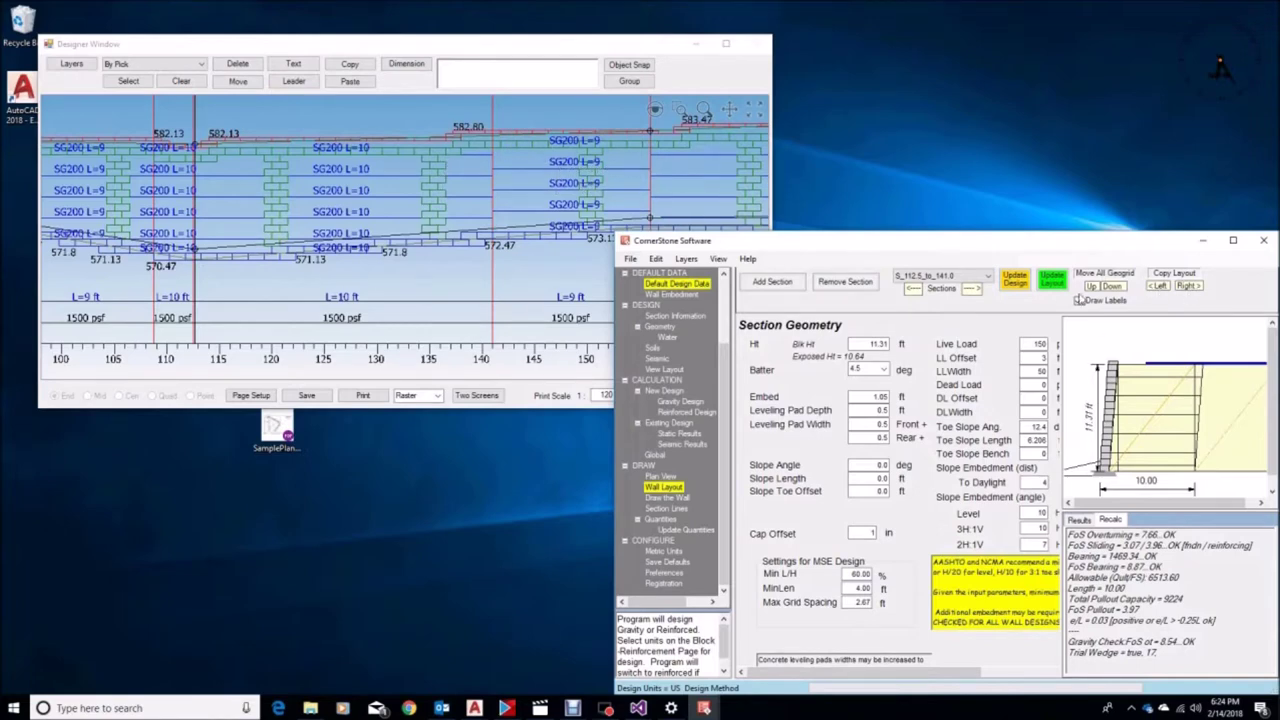
pyautogui.click(970, 288)
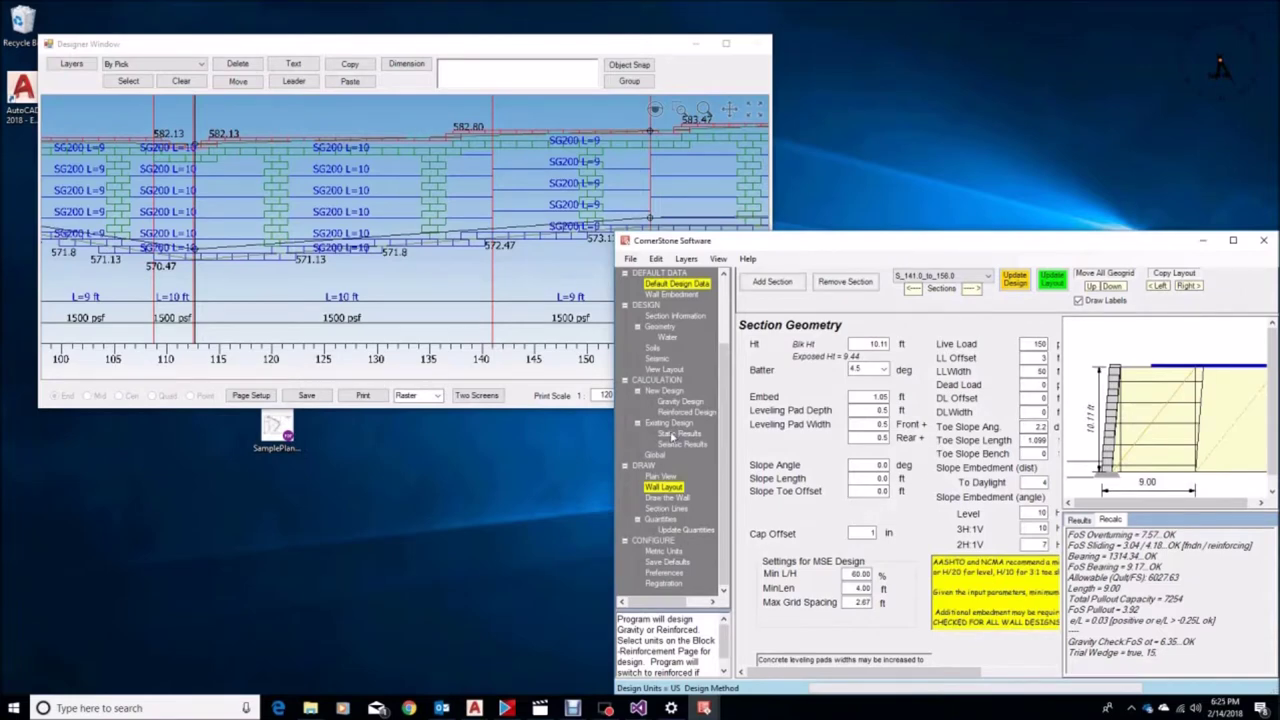
# Delete the lowest geogrid layer from section S_141.0_to_156.0 in its static results and update the wall layout drawing.
pyautogui.click(676, 434)
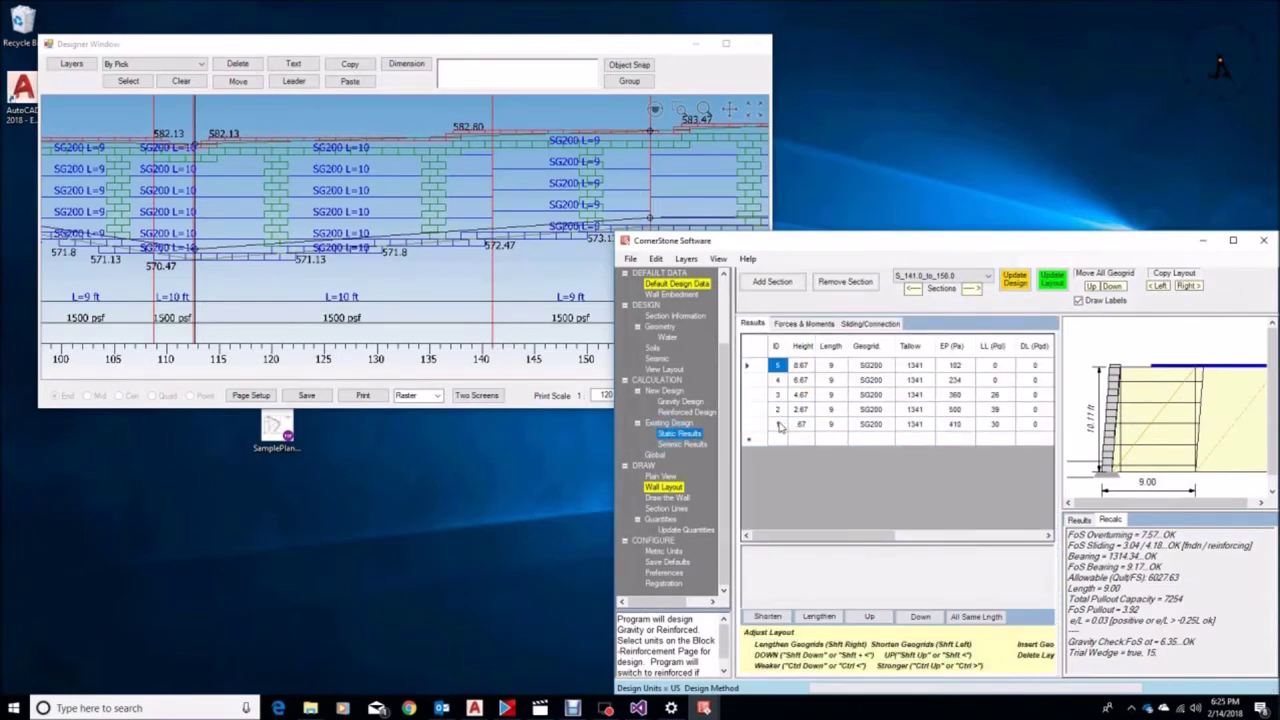
pyautogui.click(778, 424)
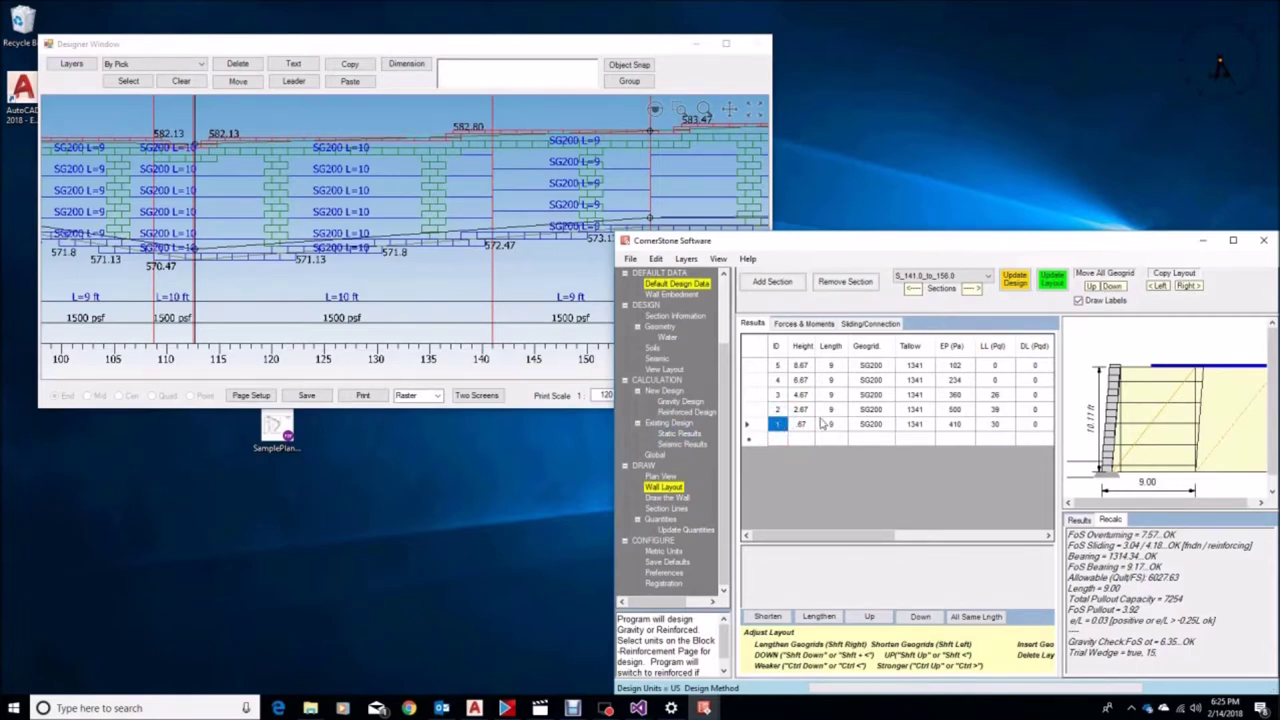
pyautogui.press('Delete')
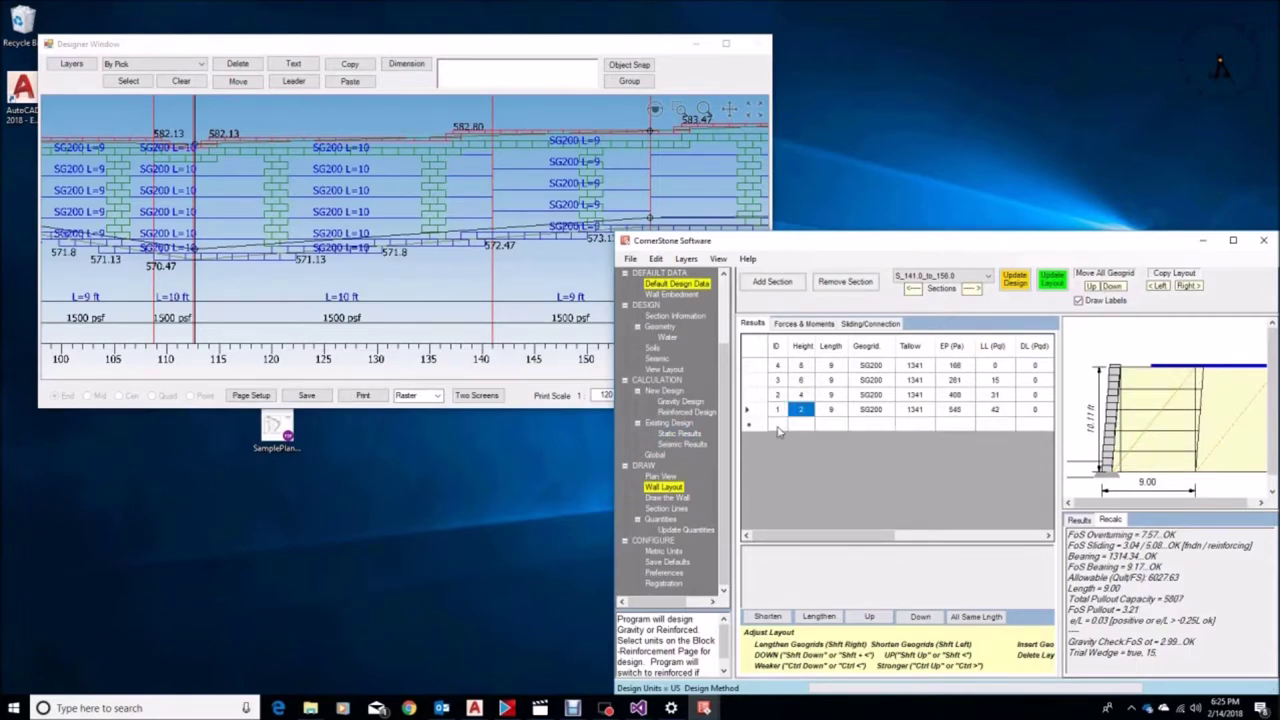
pyautogui.click(1052, 281)
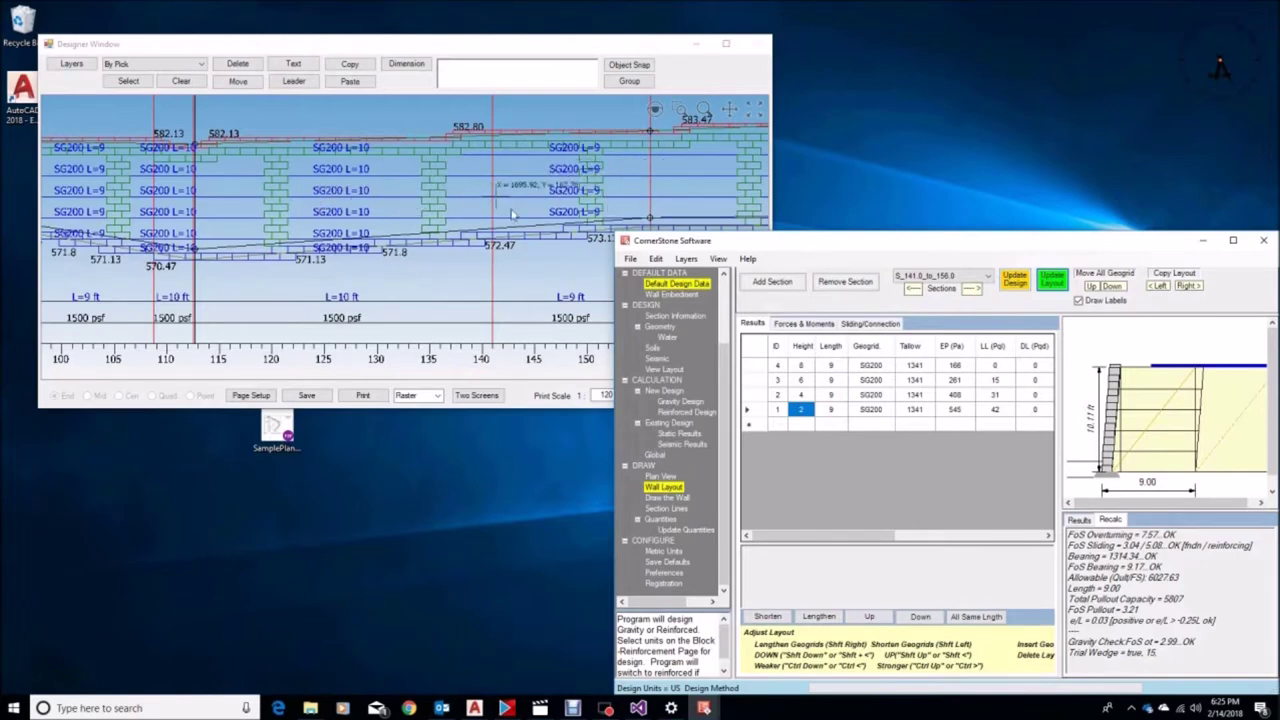
# Copy the layout of section S_112.5_to_141.0 to the adjacent section S_141.0_to_156.0 and check the elevation drawing.
pyautogui.click(911, 289)
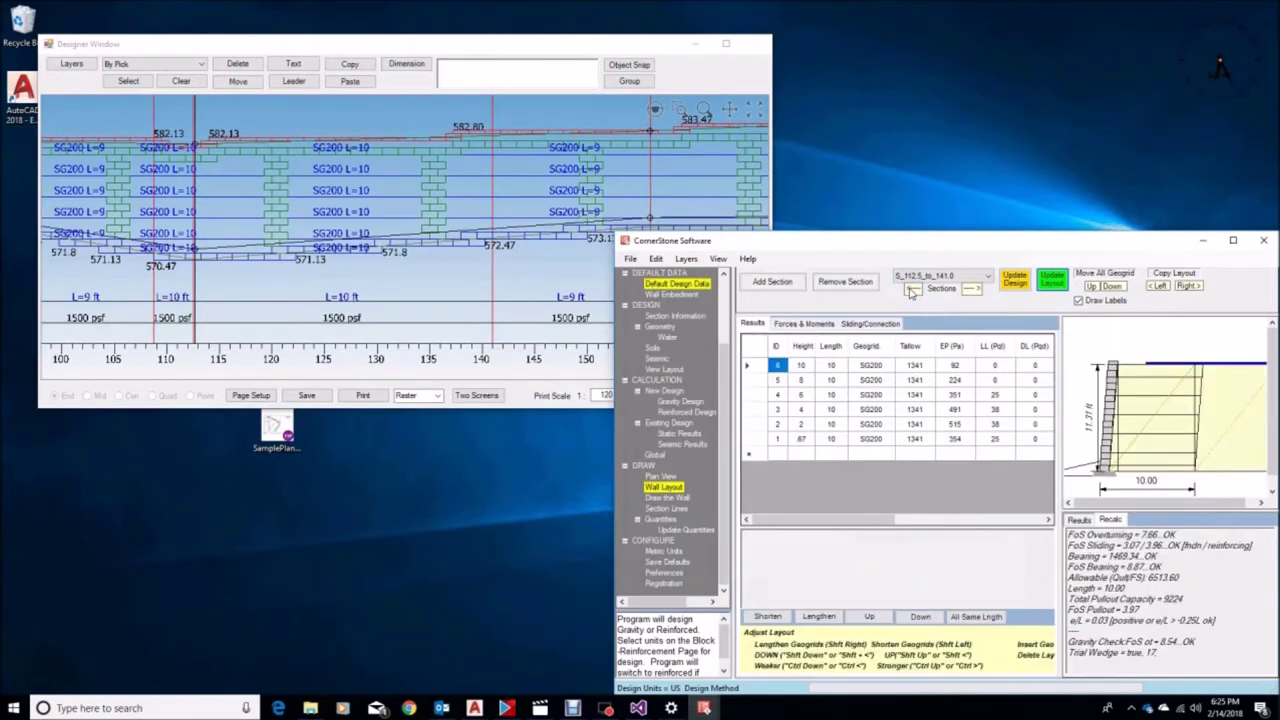
pyautogui.click(1188, 286)
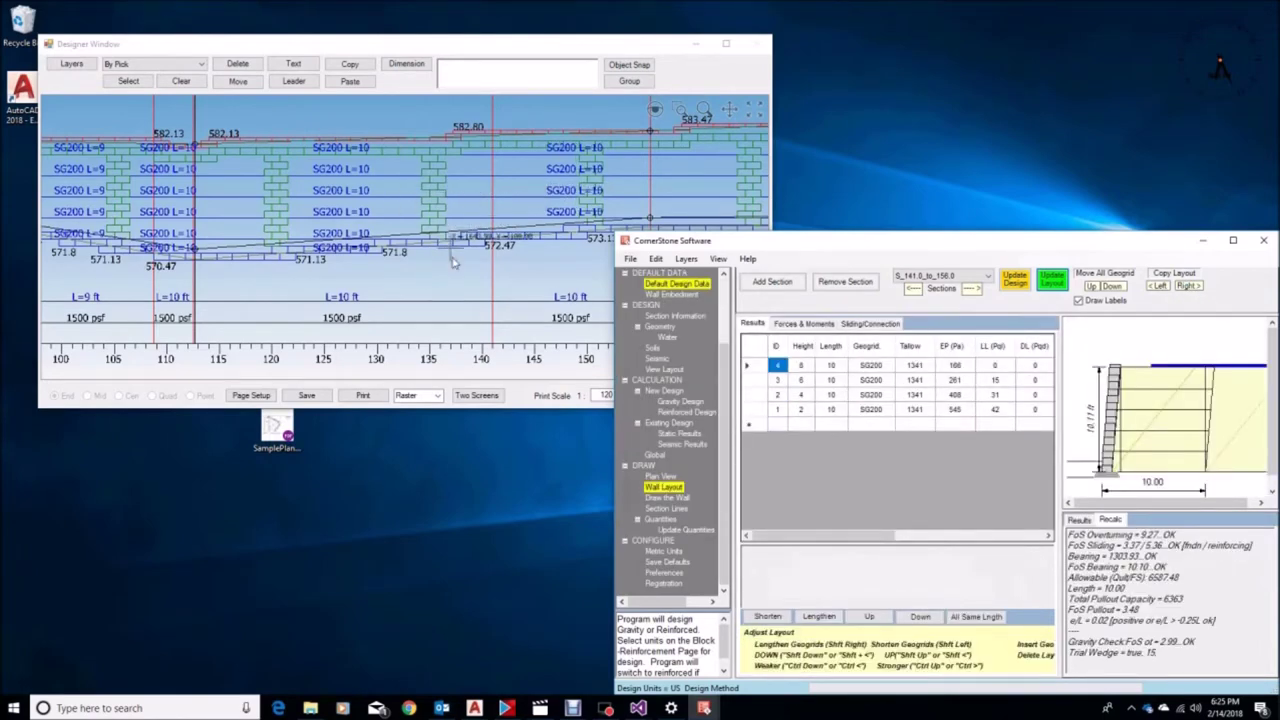
pyautogui.scroll(-2, 304, 277)
pyautogui.scroll(-1, 250, 258)
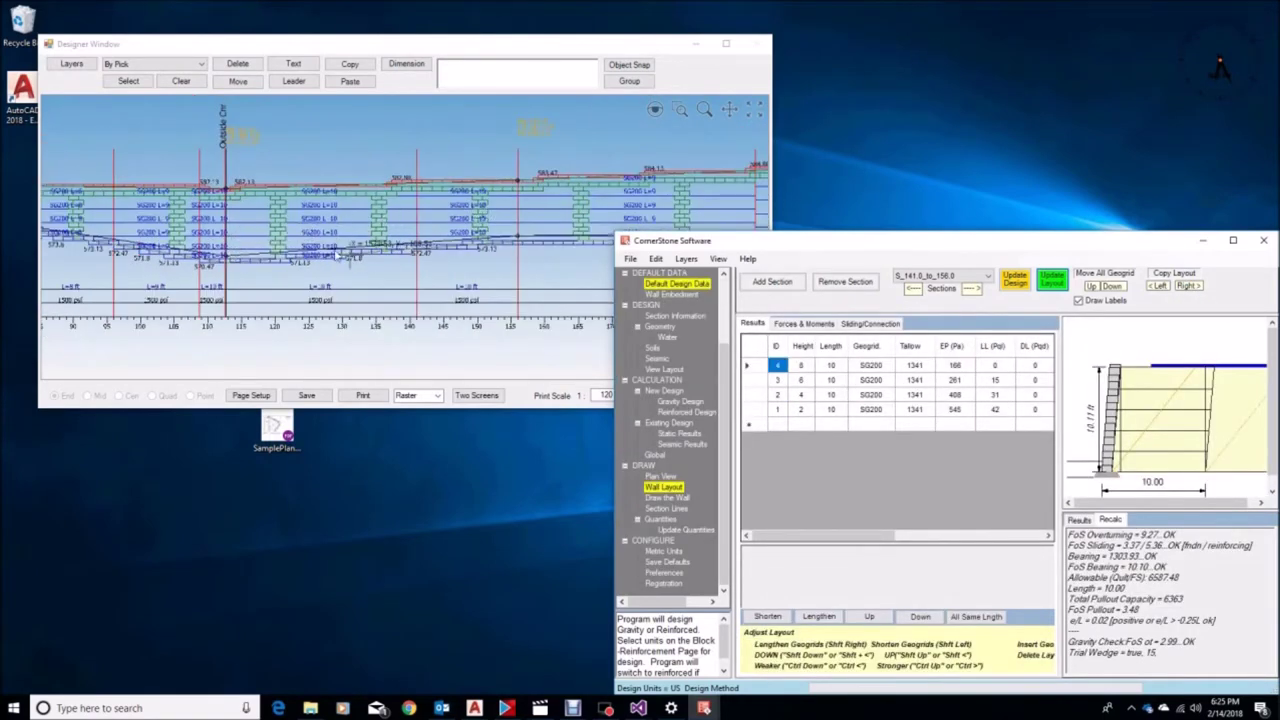
pyautogui.scroll(-1, 440, 225)
pyautogui.scroll(4, 527, 215)
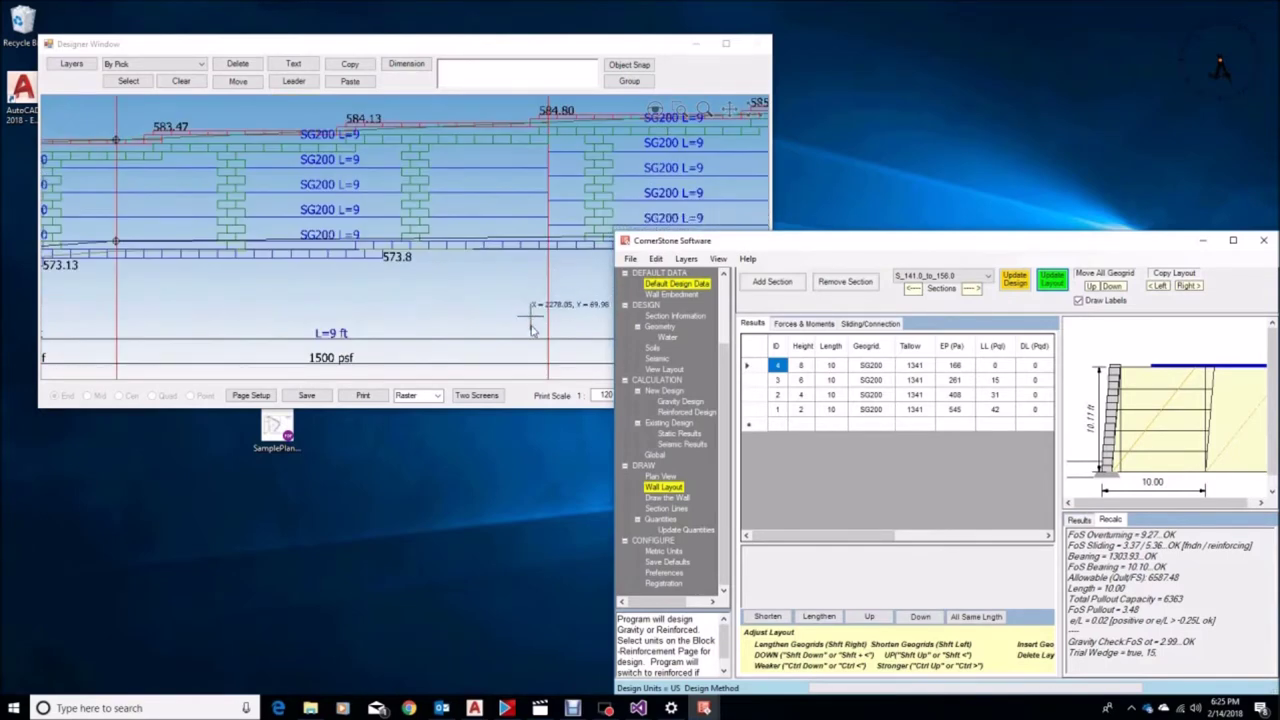
pyautogui.scroll(-1, 434, 185)
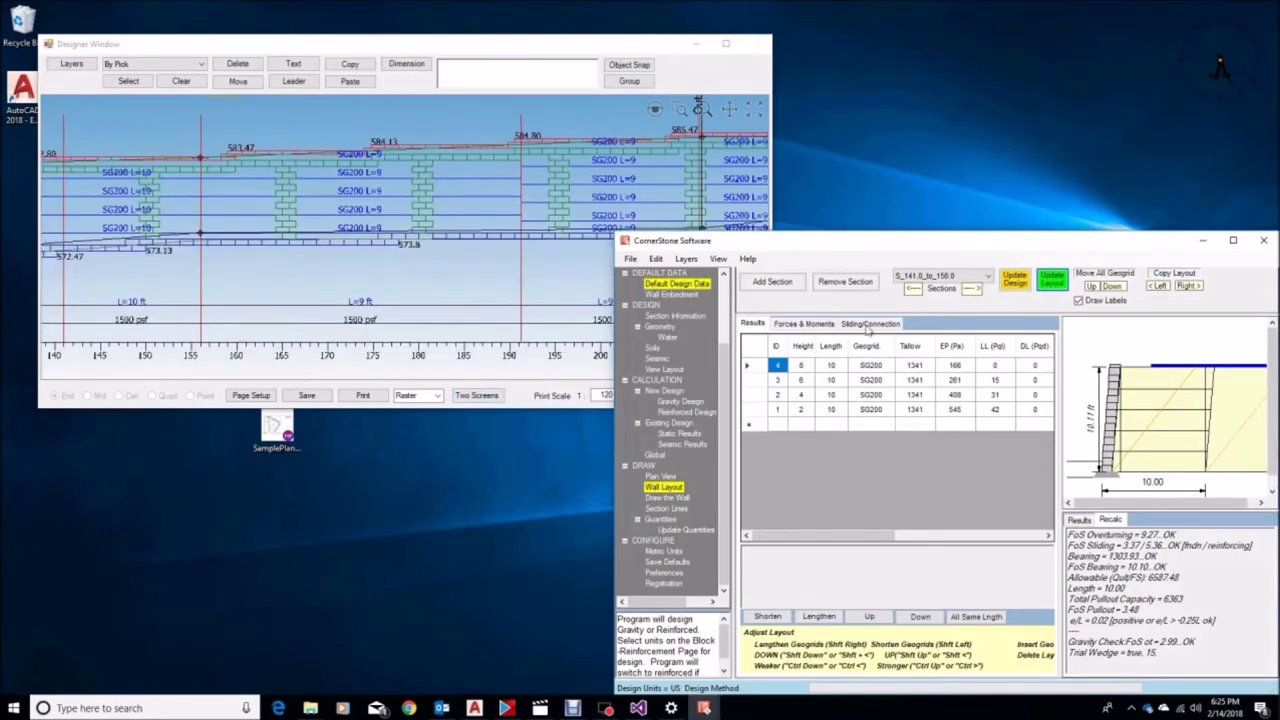
# Move all geogrid layers of section S_191.3_to_210.8 up one increment and update the wall layout drawing.
pyautogui.click(987, 277)
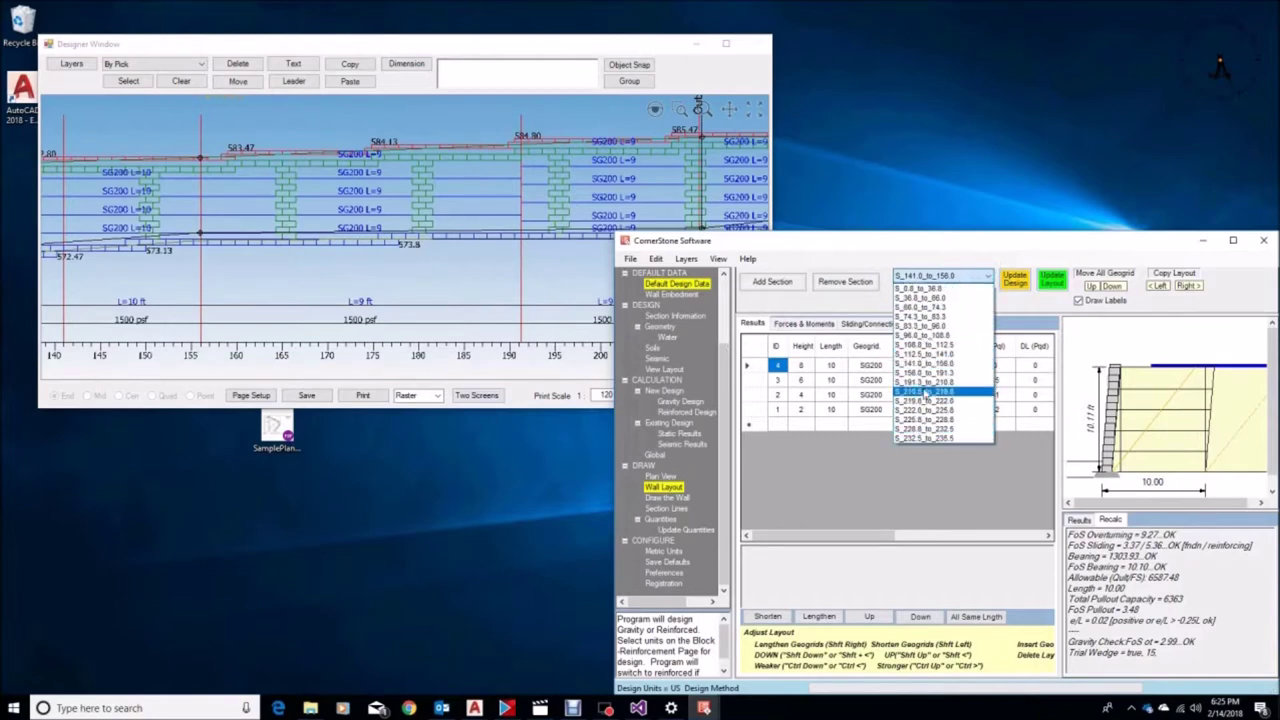
pyautogui.click(928, 384)
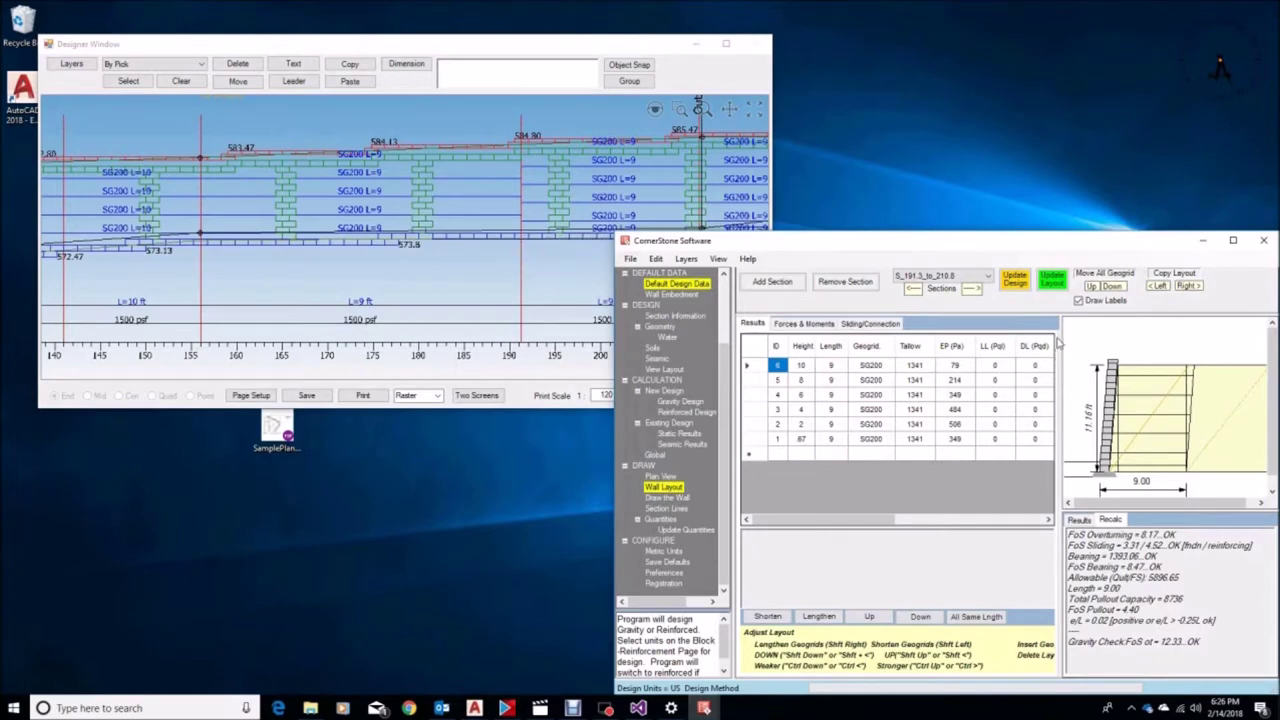
pyautogui.click(1092, 287)
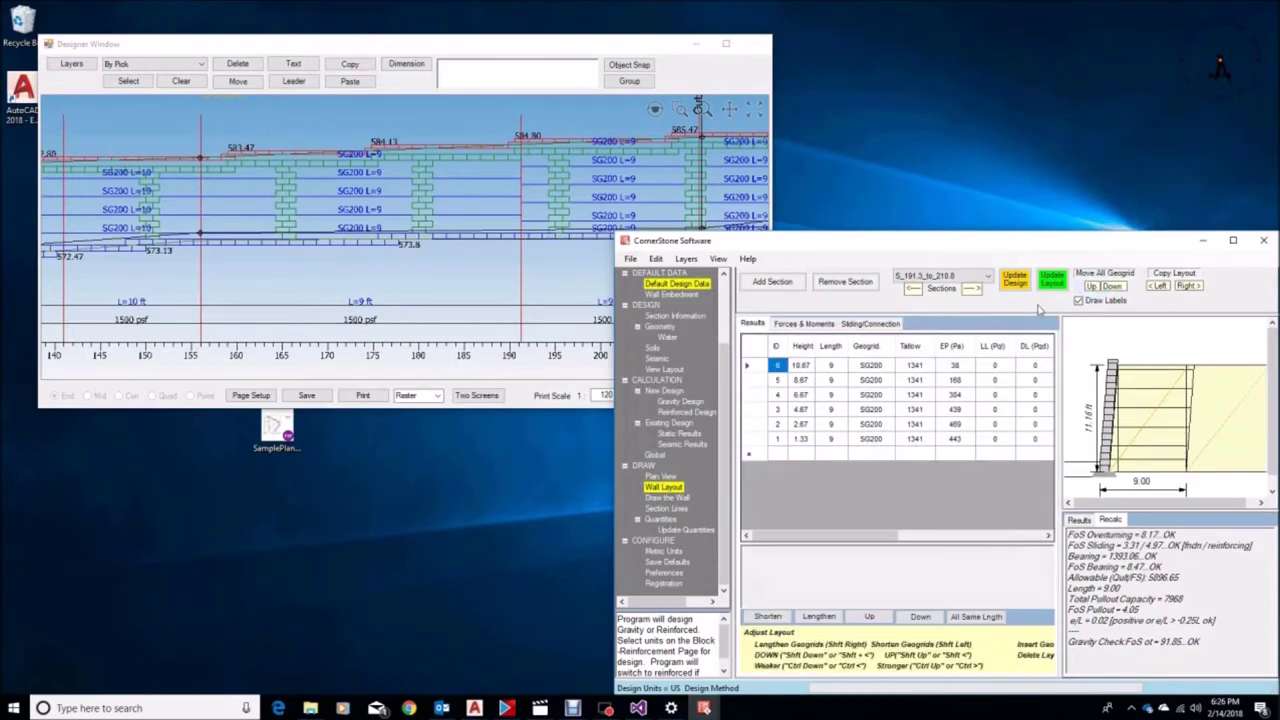
pyautogui.click(1051, 282)
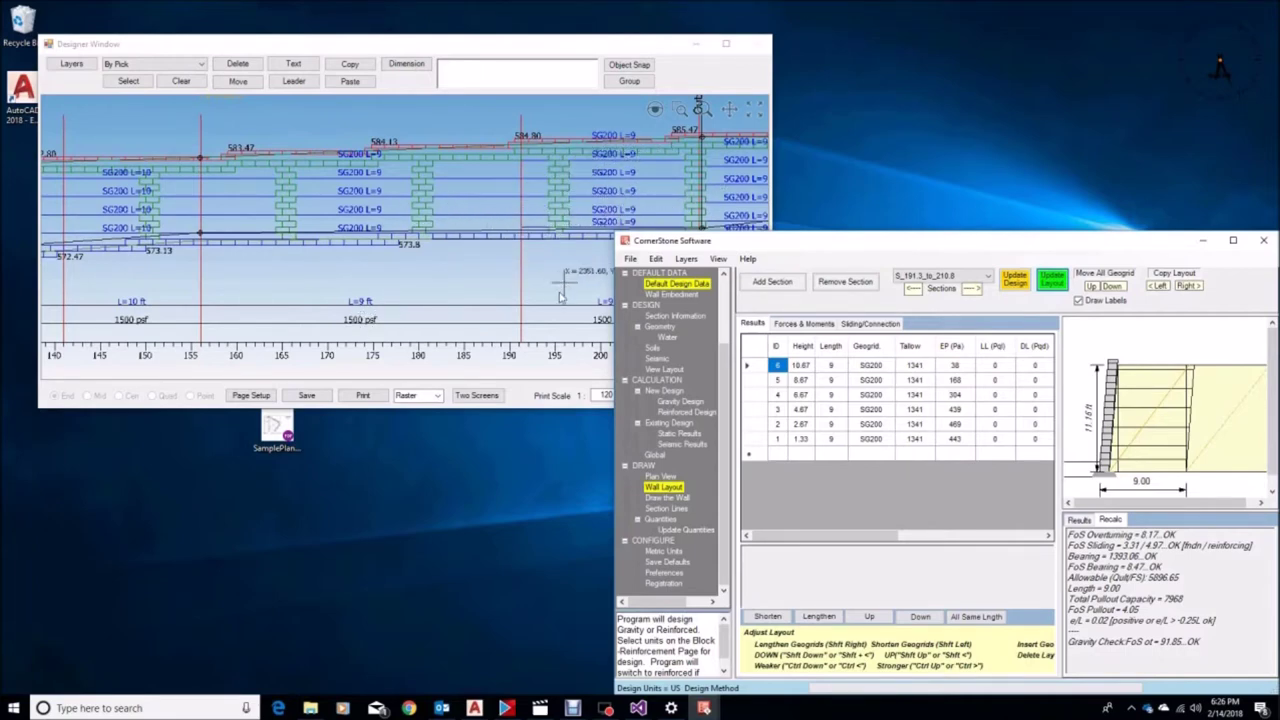
pyautogui.click(754, 110)
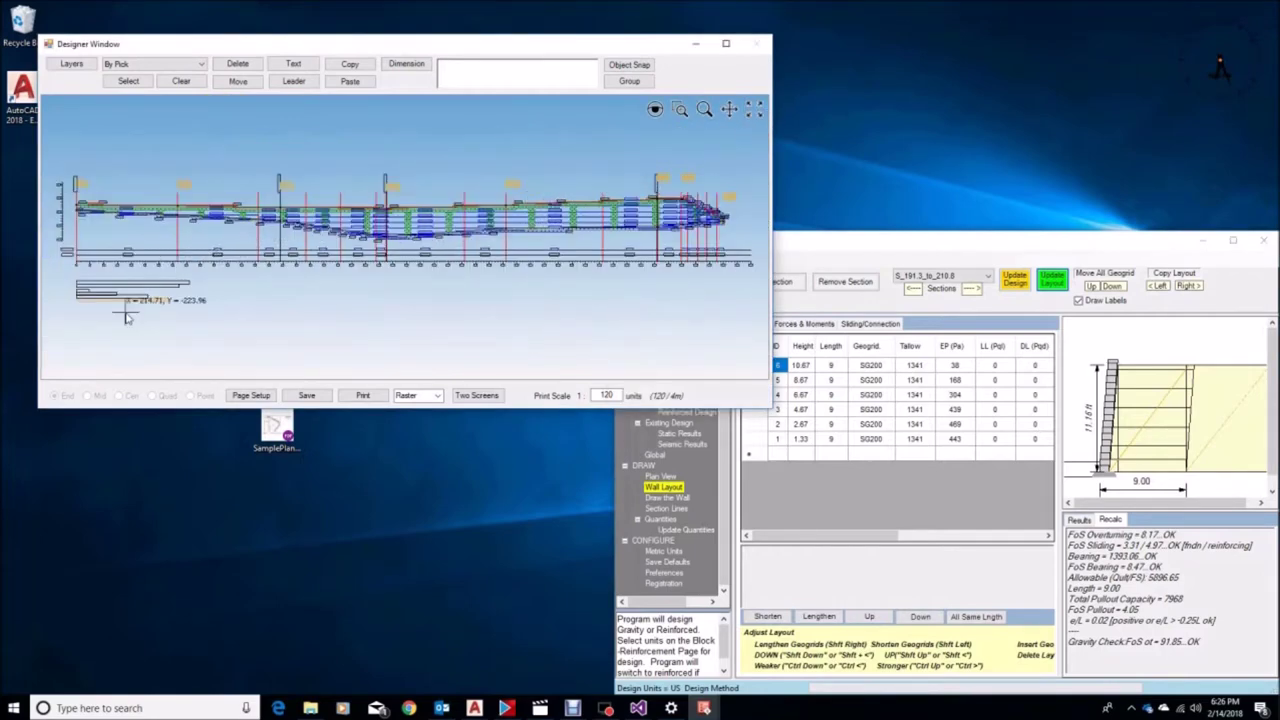
# Review the wall quantities for blocks and geogrid, and the gravel and reinforced fill totals of all sections.
pyautogui.click(823, 252)
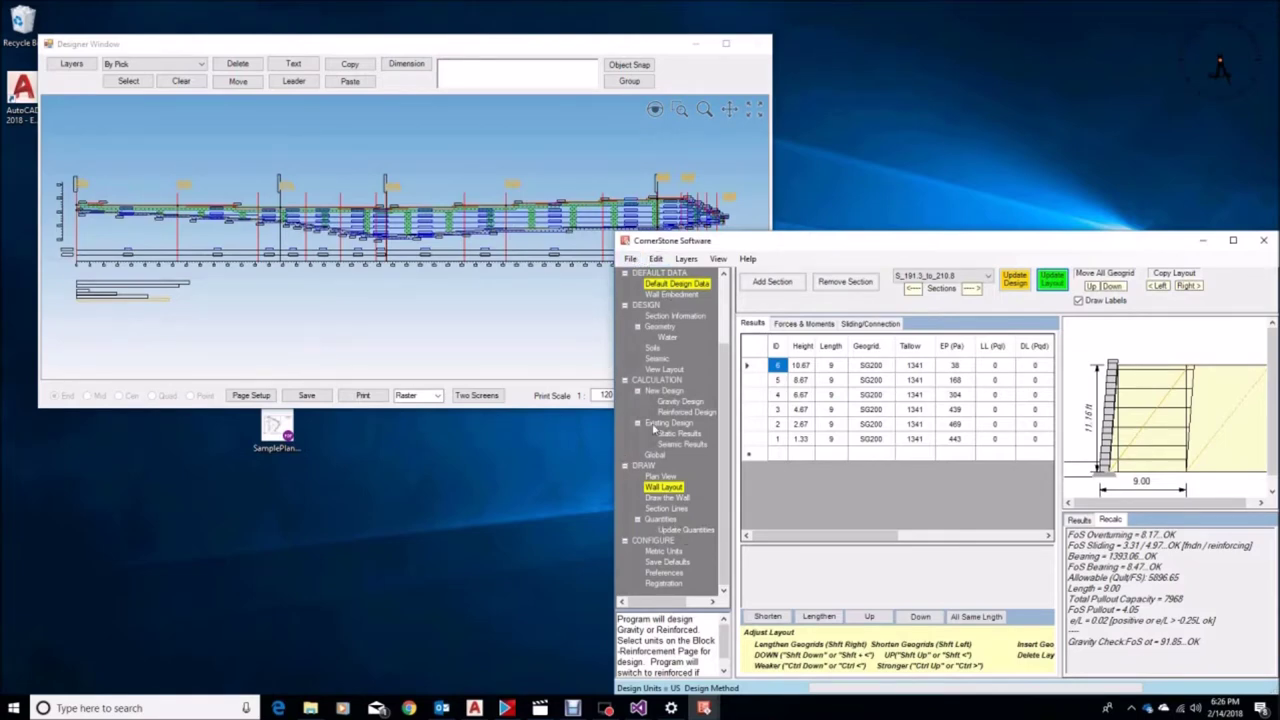
pyautogui.click(662, 520)
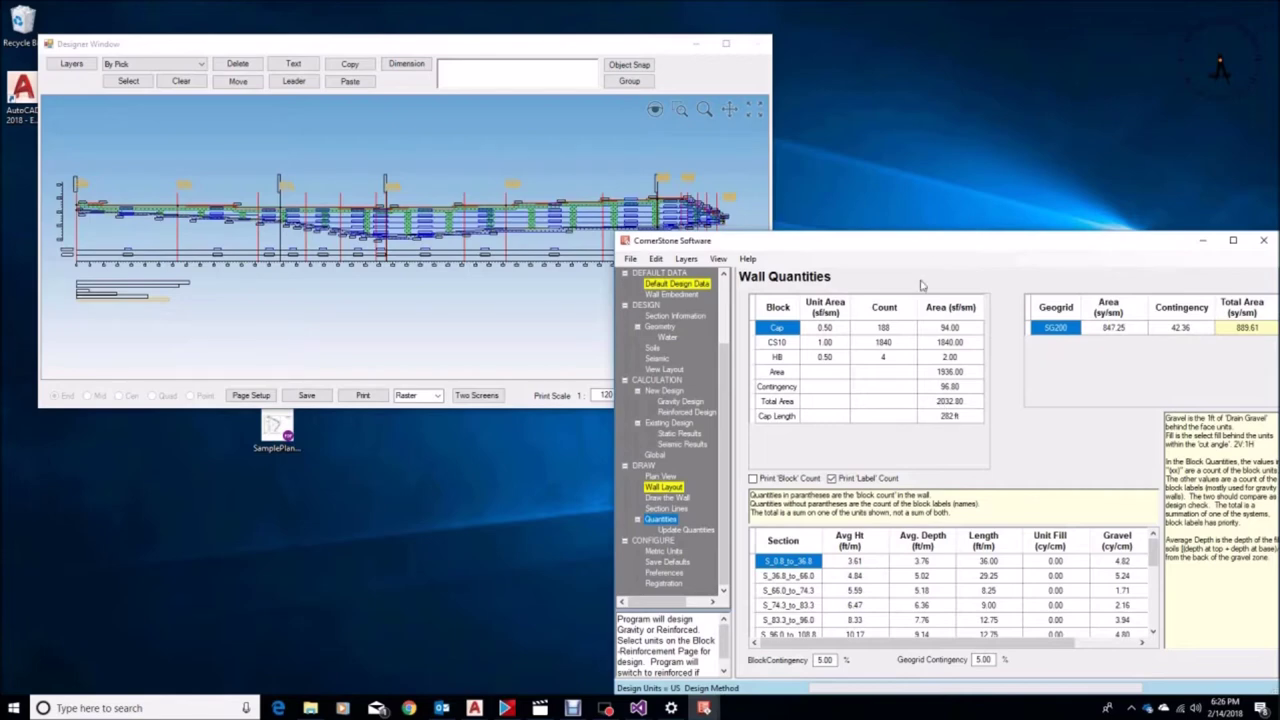
pyautogui.moveTo(930, 250); pyautogui.dragTo(780, 239)
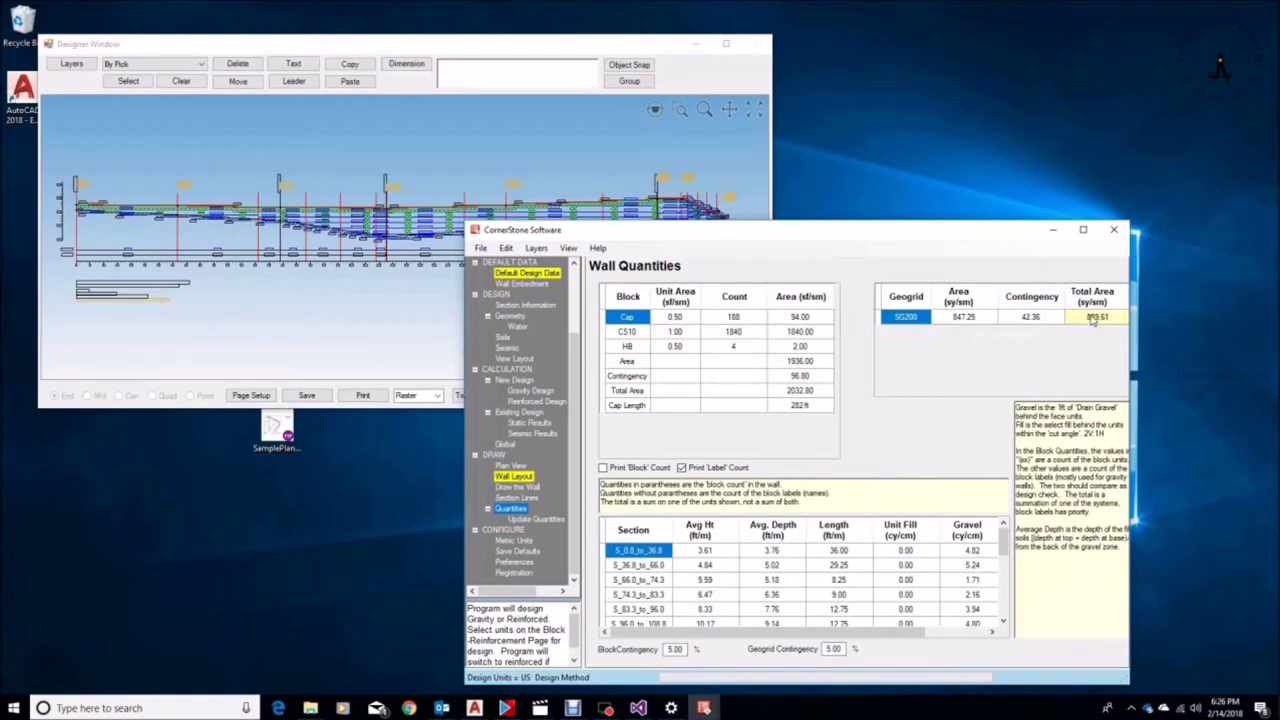
pyautogui.moveTo(789, 631); pyautogui.dragTo(851, 631)
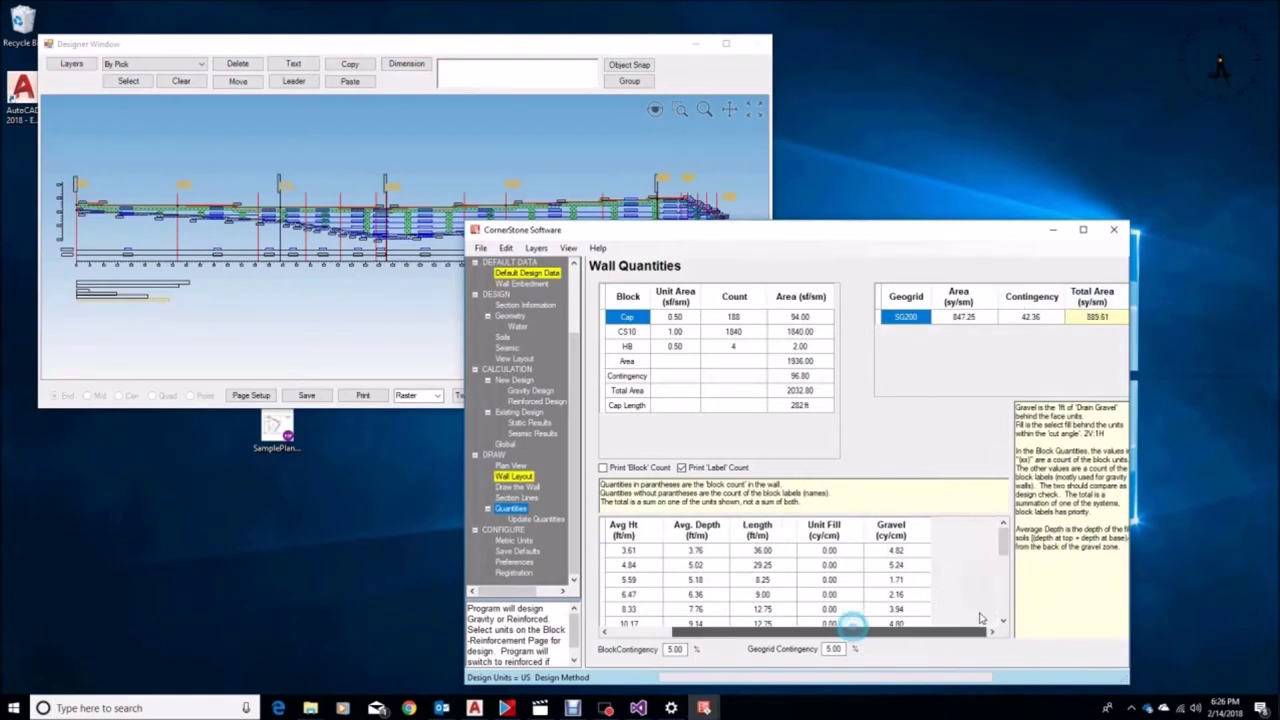
pyautogui.moveTo(1001, 545); pyautogui.dragTo(1001, 605)
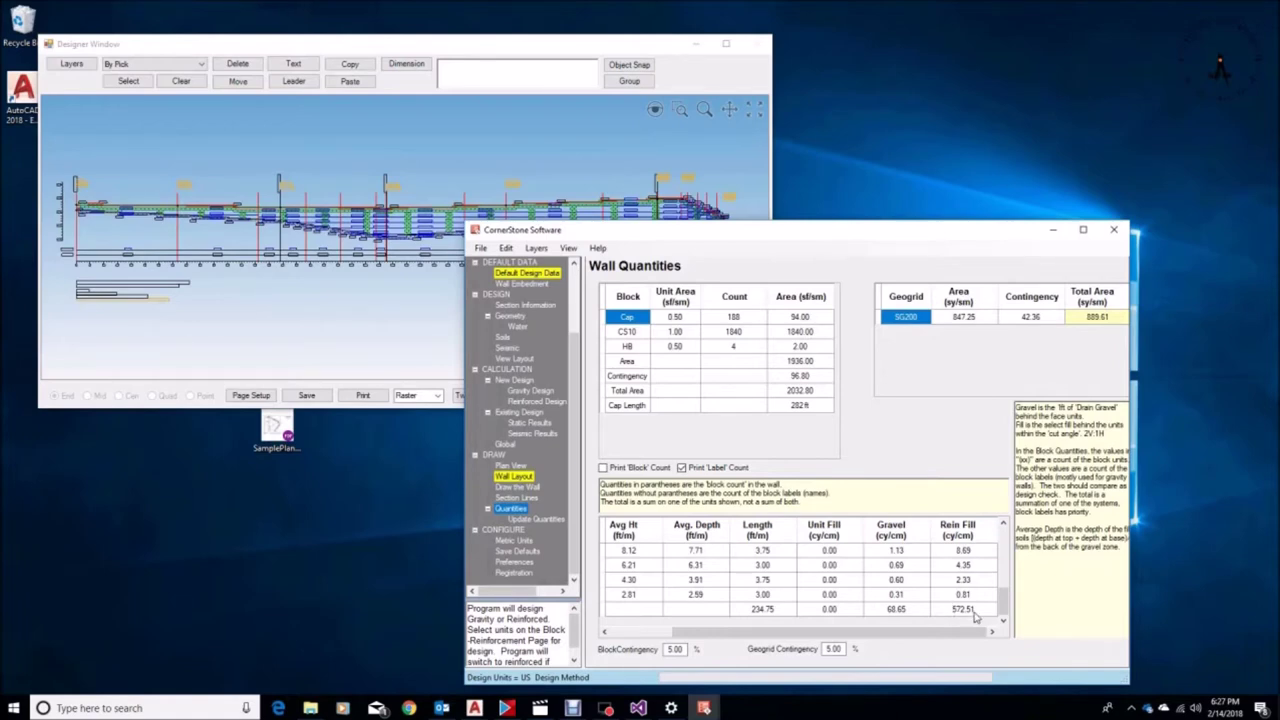
pyautogui.moveTo(820, 234); pyautogui.dragTo(906, 190)
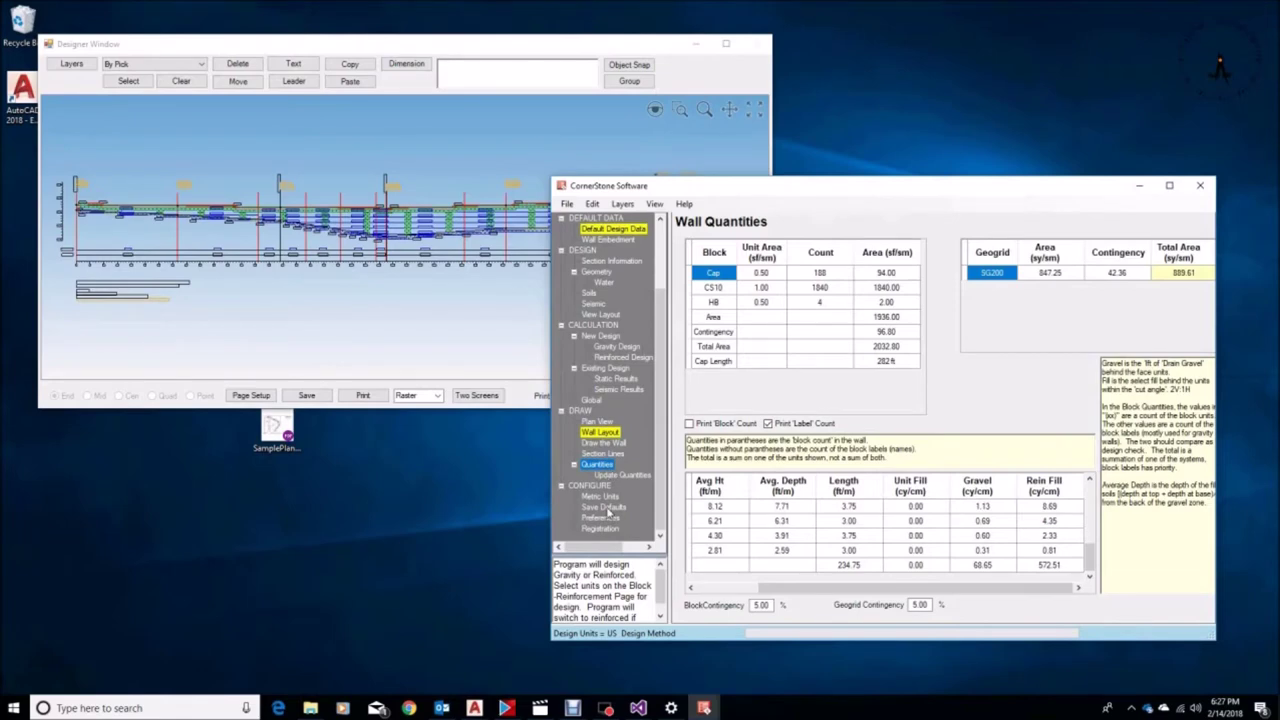
pyautogui.click(567, 203)
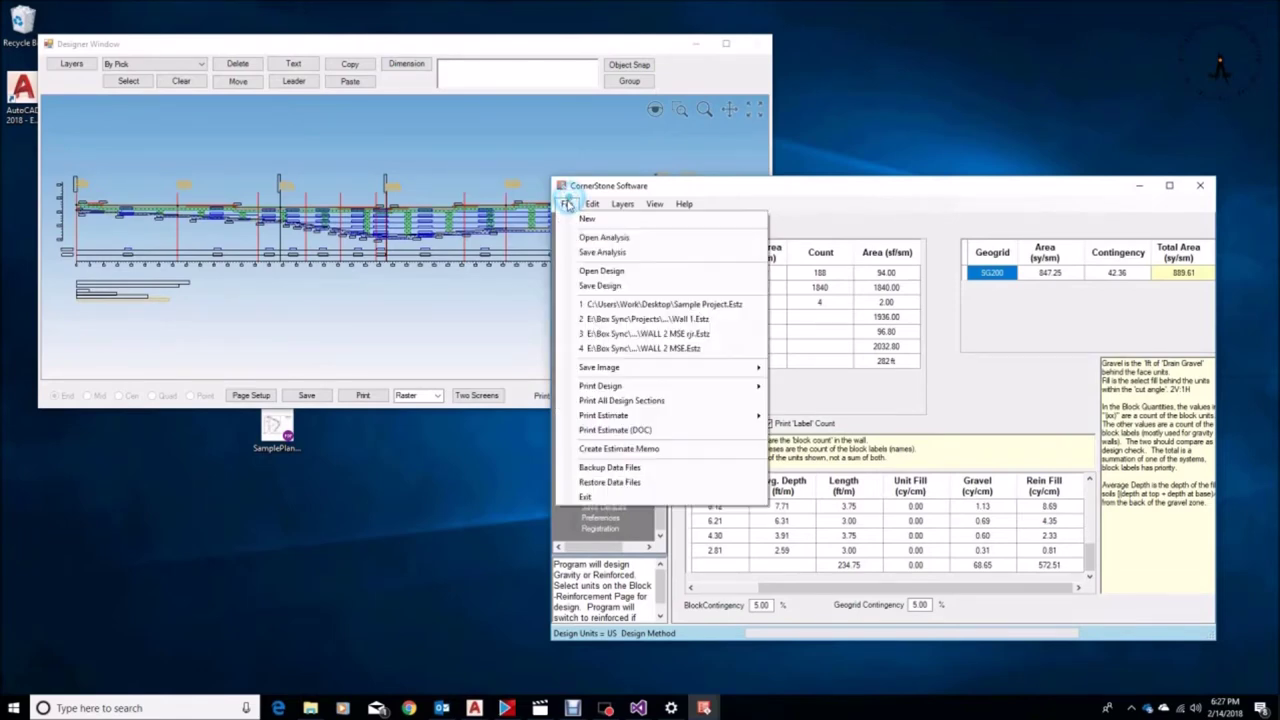
pyautogui.moveTo(599, 416)
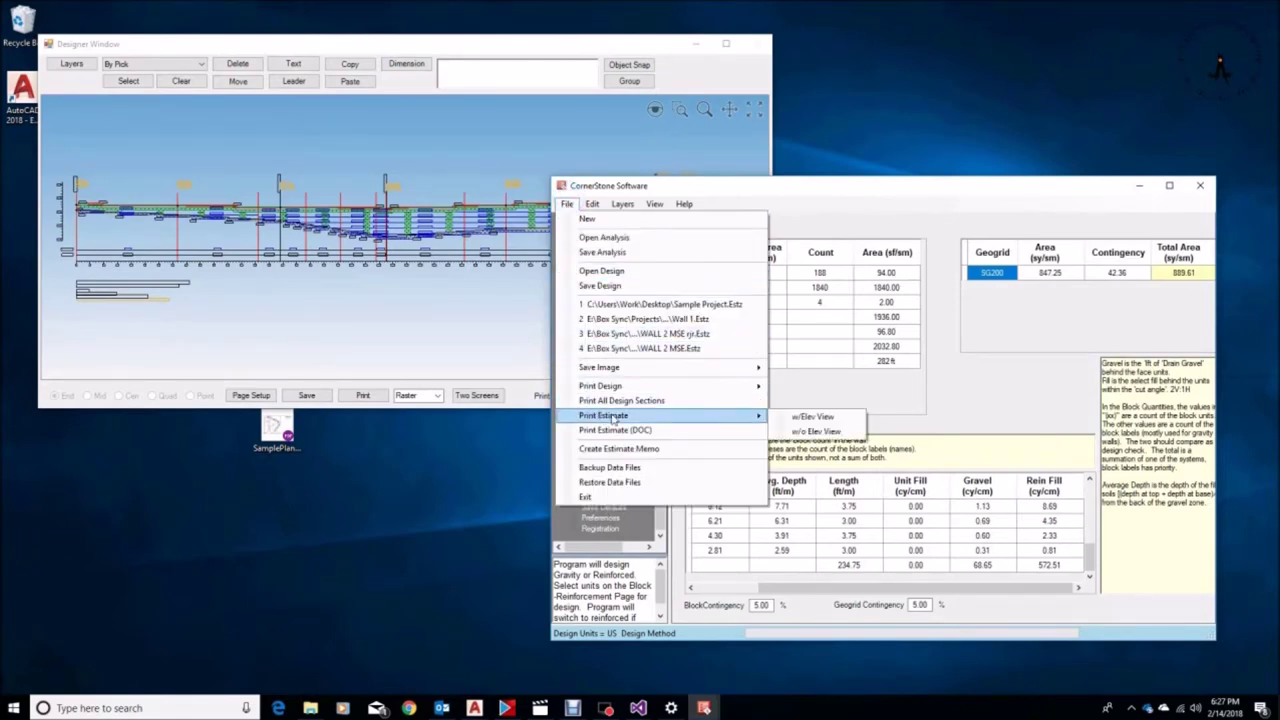
pyautogui.click(815, 418)
pyautogui.click(727, 401)
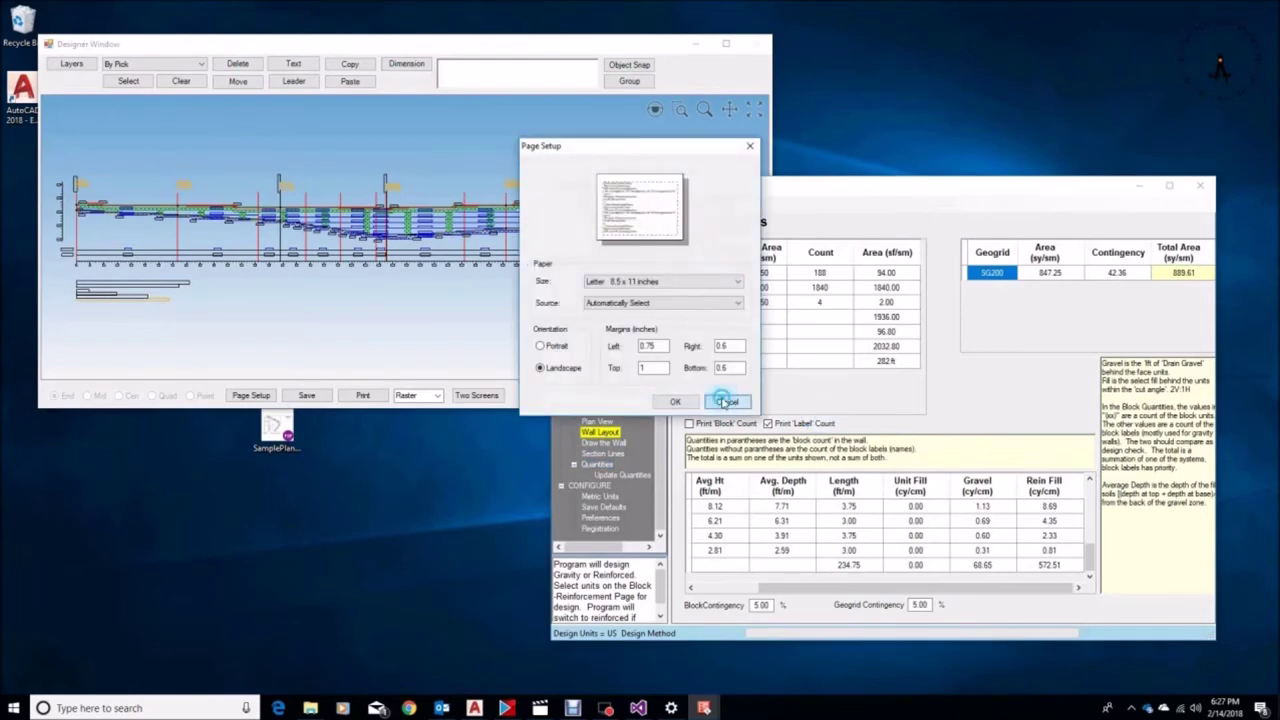
pyautogui.click(780, 452)
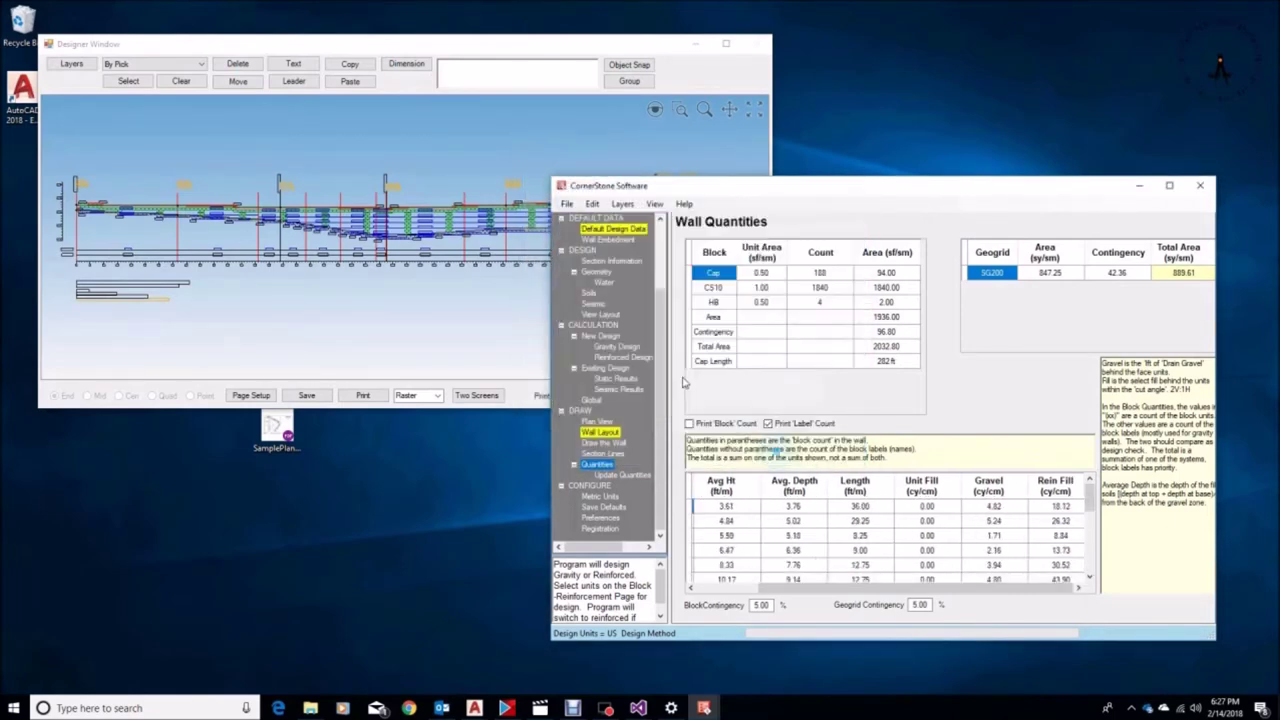
# Set the project name to Trial Project and the location to Home Location, enter the designer's initials, and update the design.
pyautogui.scroll(3, 662, 340)
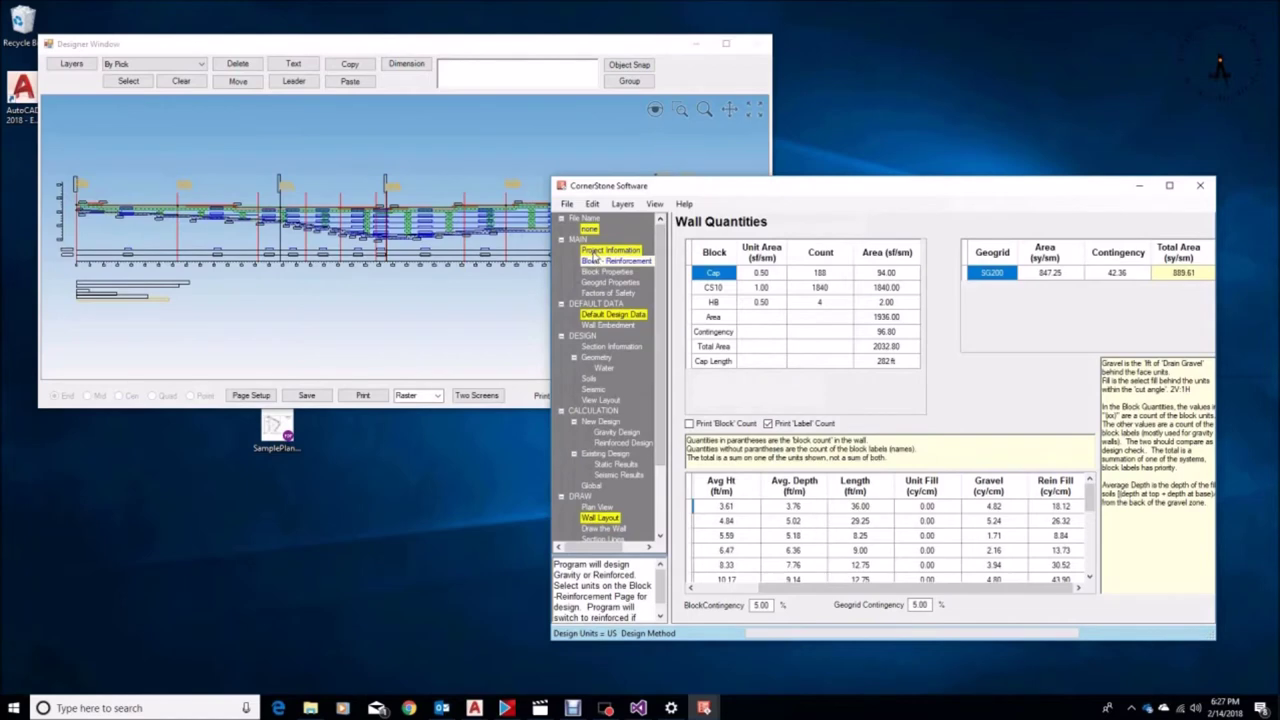
pyautogui.click(602, 250)
pyautogui.click(814, 268)
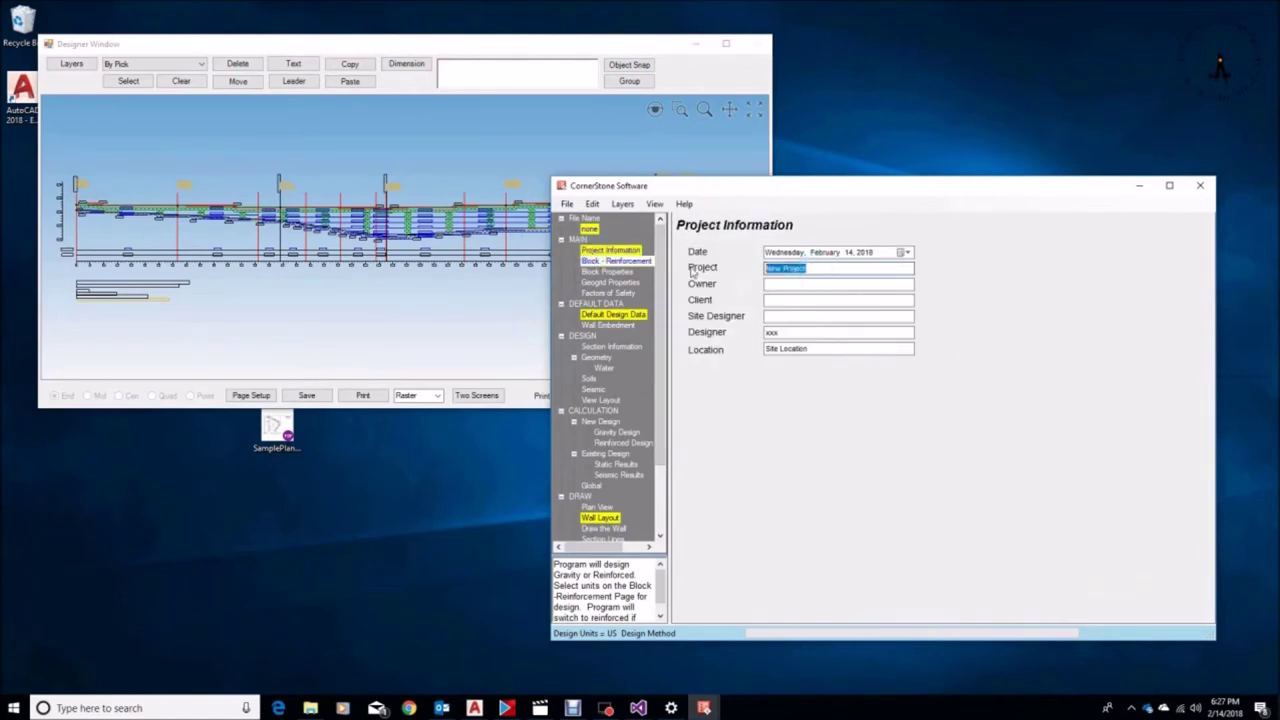
pyautogui.write('Trial')
pyautogui.press('Tab')
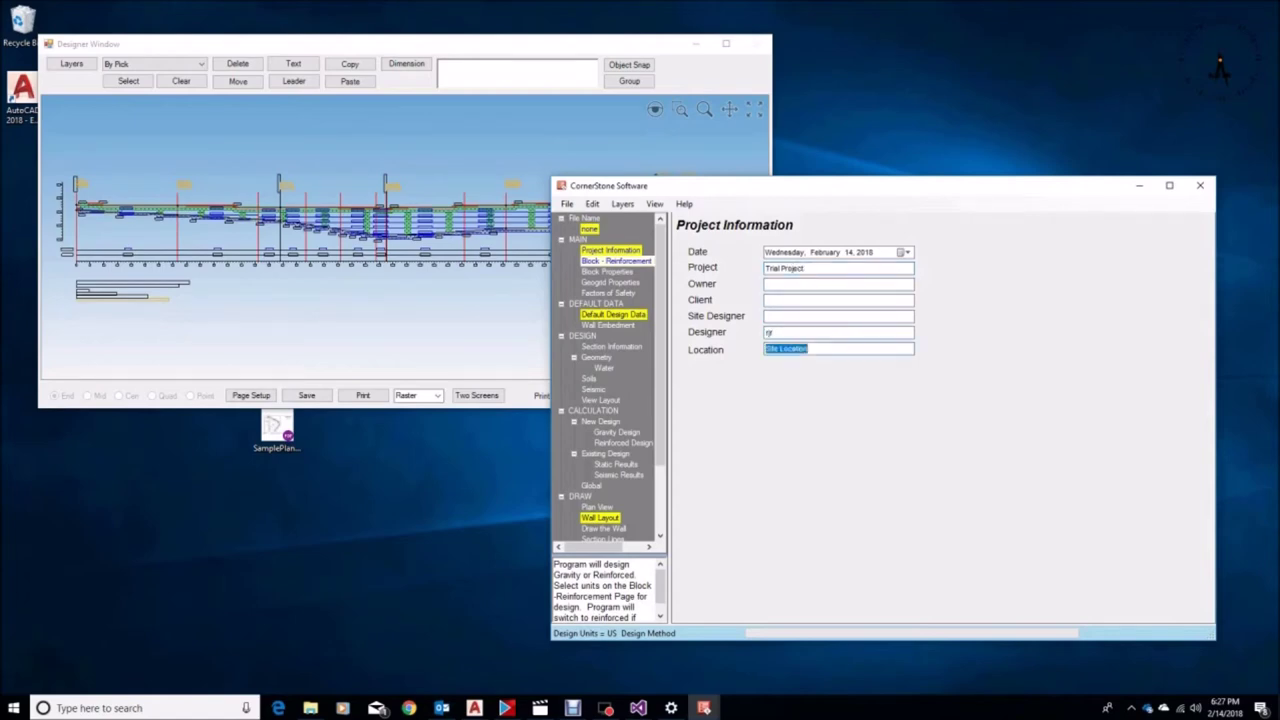
pyautogui.write('Rome')
pyautogui.click(596, 357)
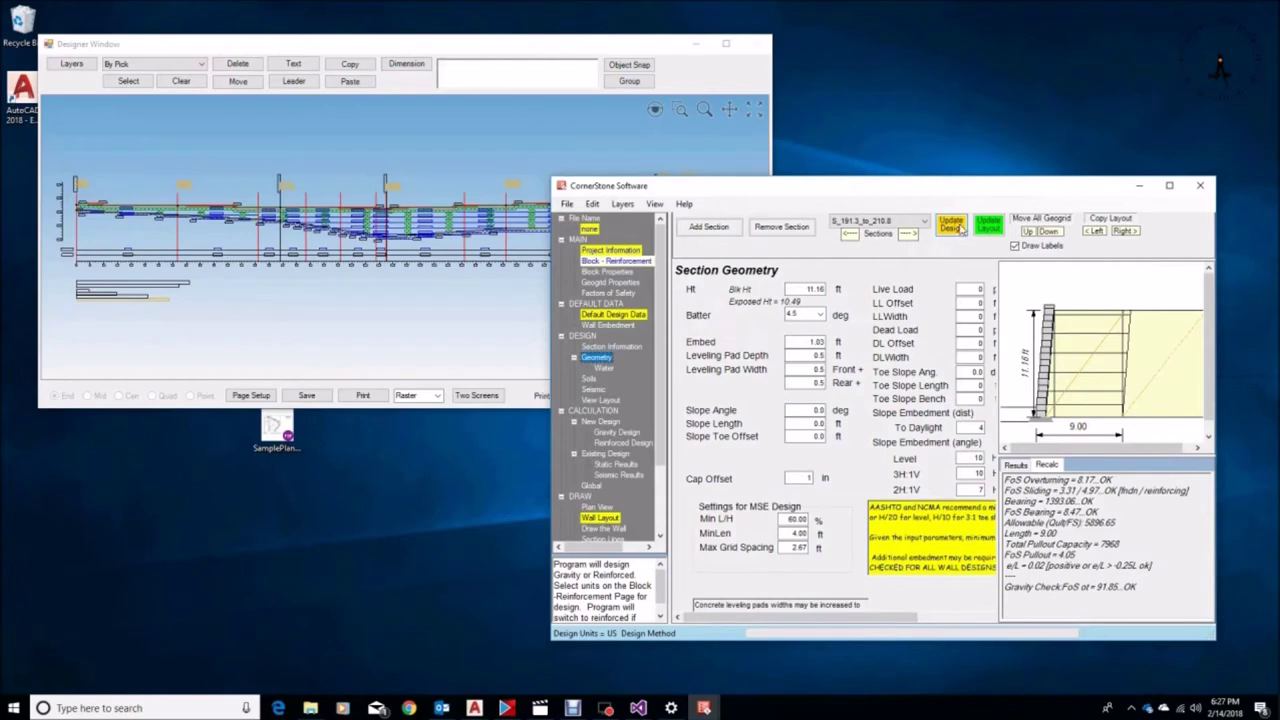
pyautogui.click(958, 226)
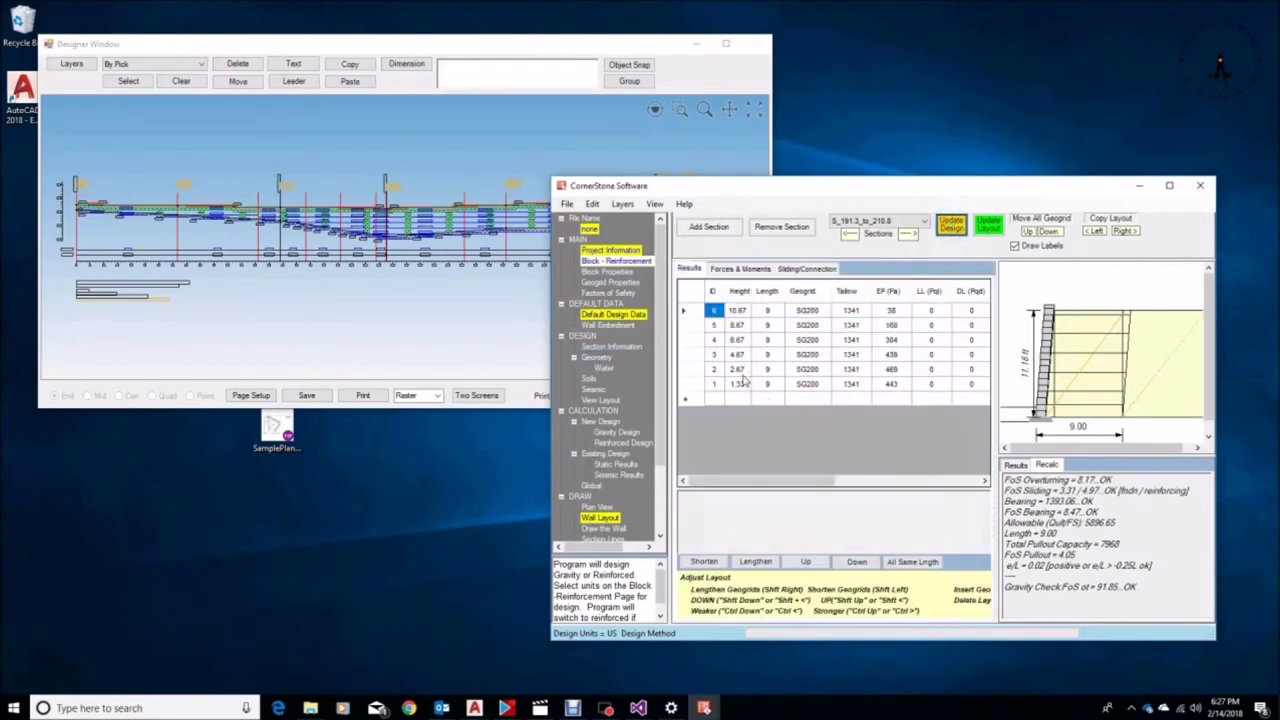
# Generate a print preview of the estimate with the elevation view.
pyautogui.click(567, 206)
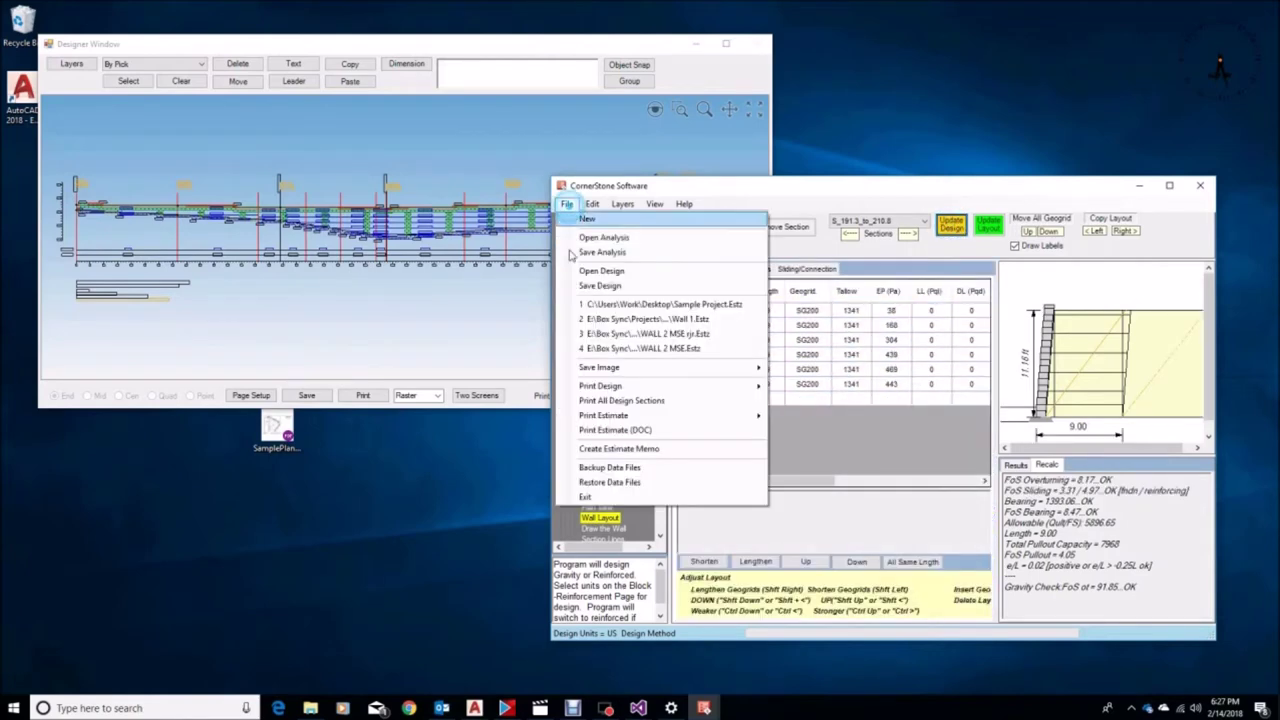
pyautogui.click(817, 421)
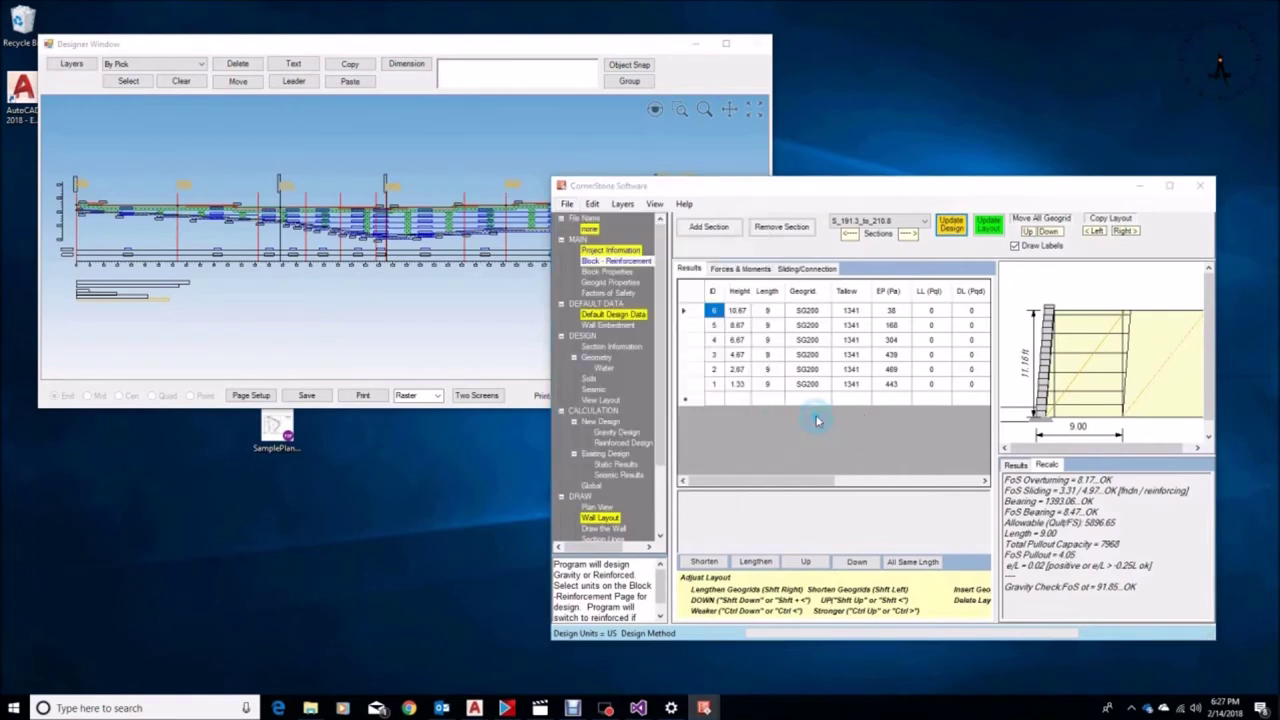
pyautogui.click(727, 452)
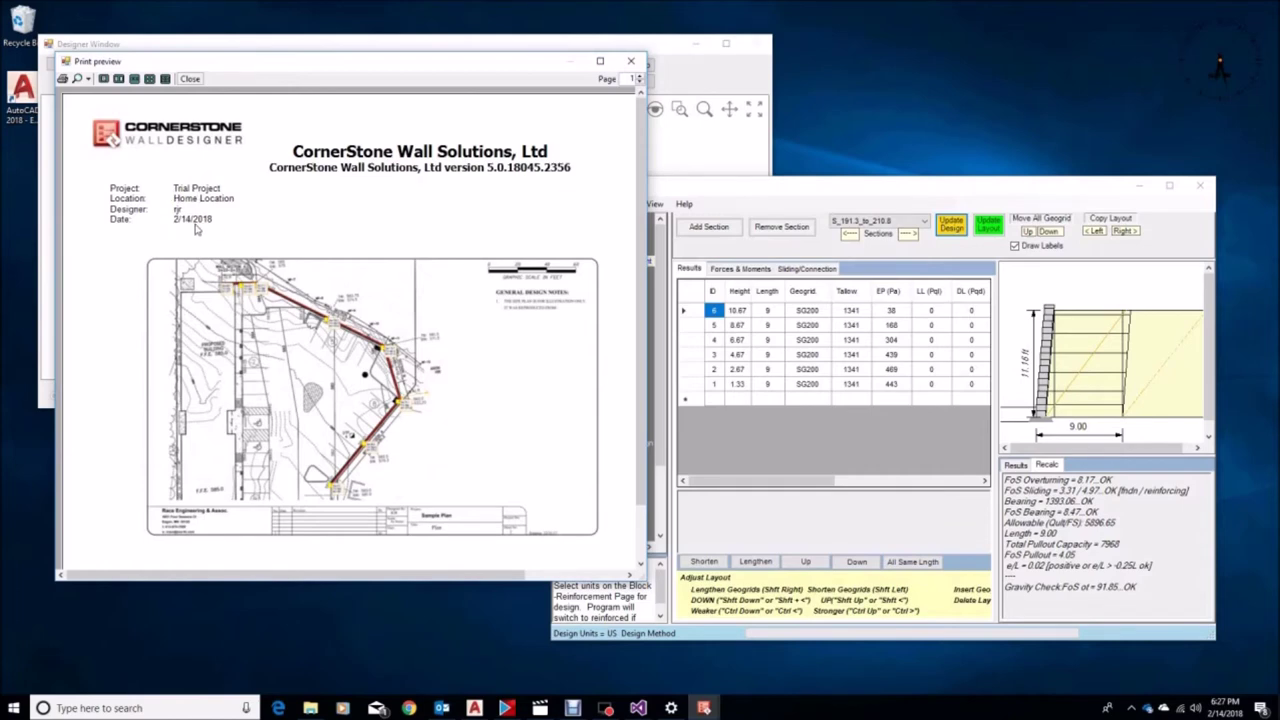
# Examine the estimate's front view, leveling pad, block, geogrid, fill and geometry input pages, and close the preview.
pyautogui.click(640, 76)
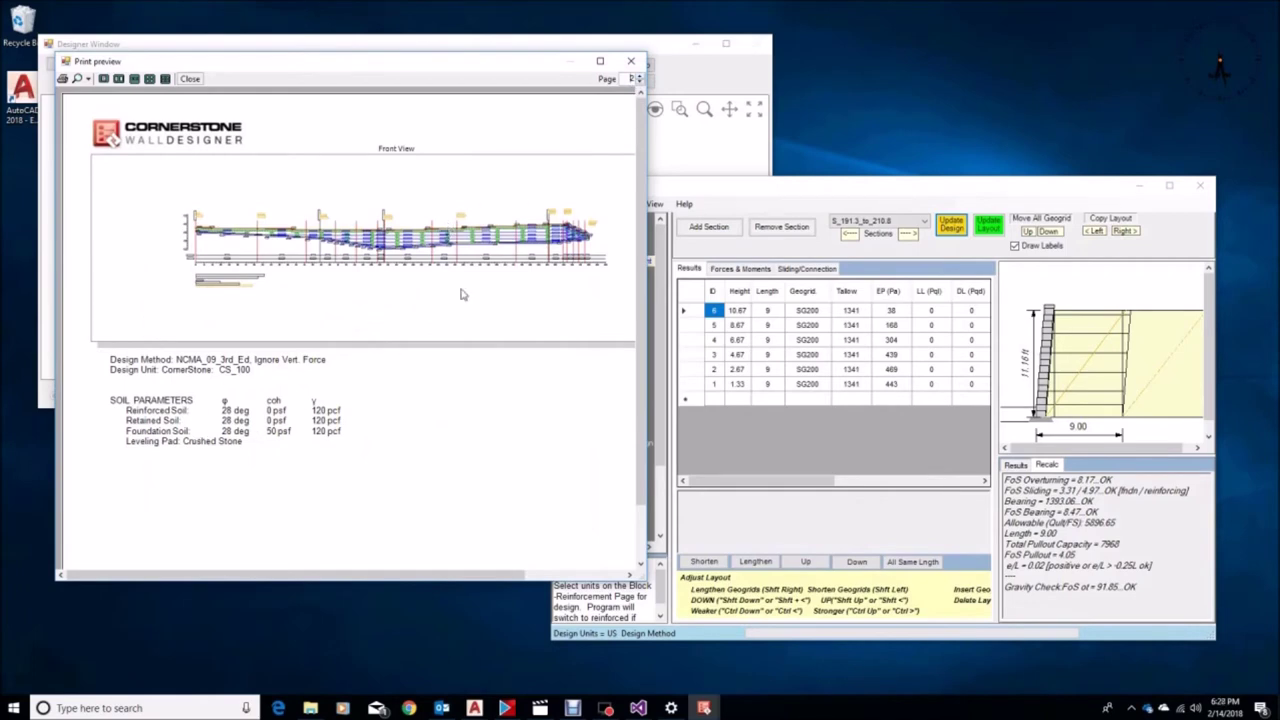
pyautogui.click(643, 76)
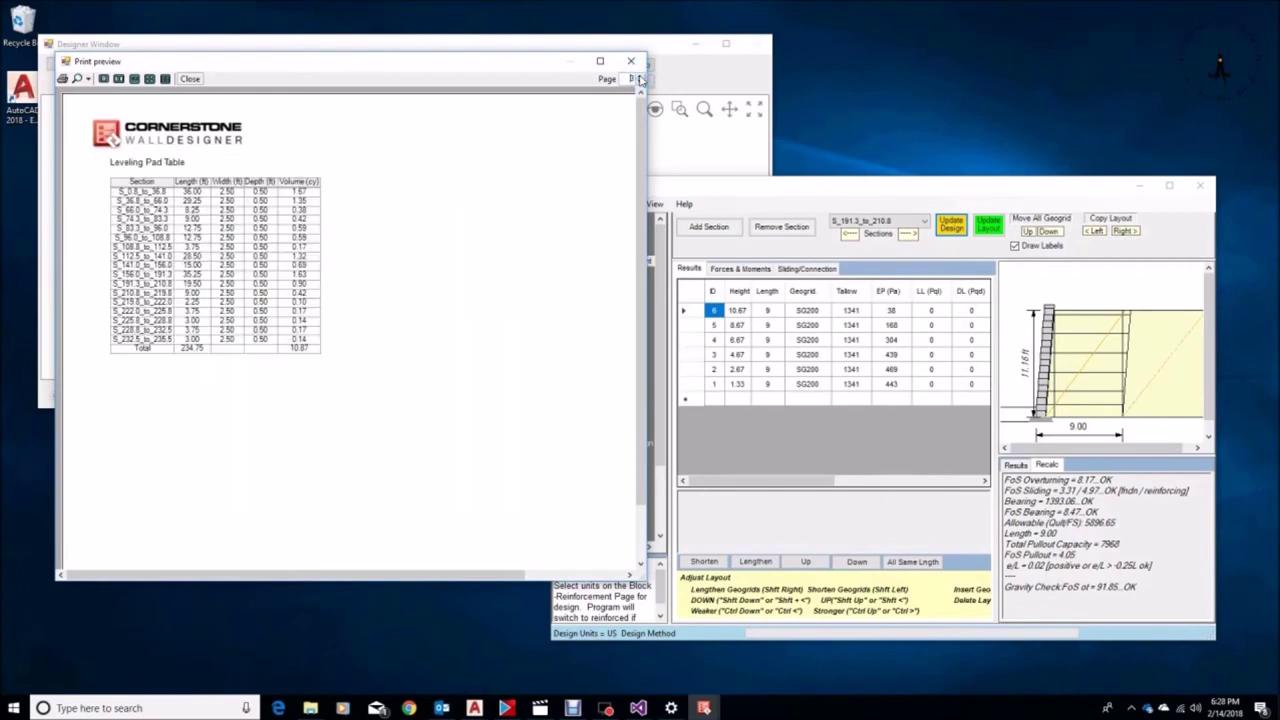
pyautogui.click(641, 77)
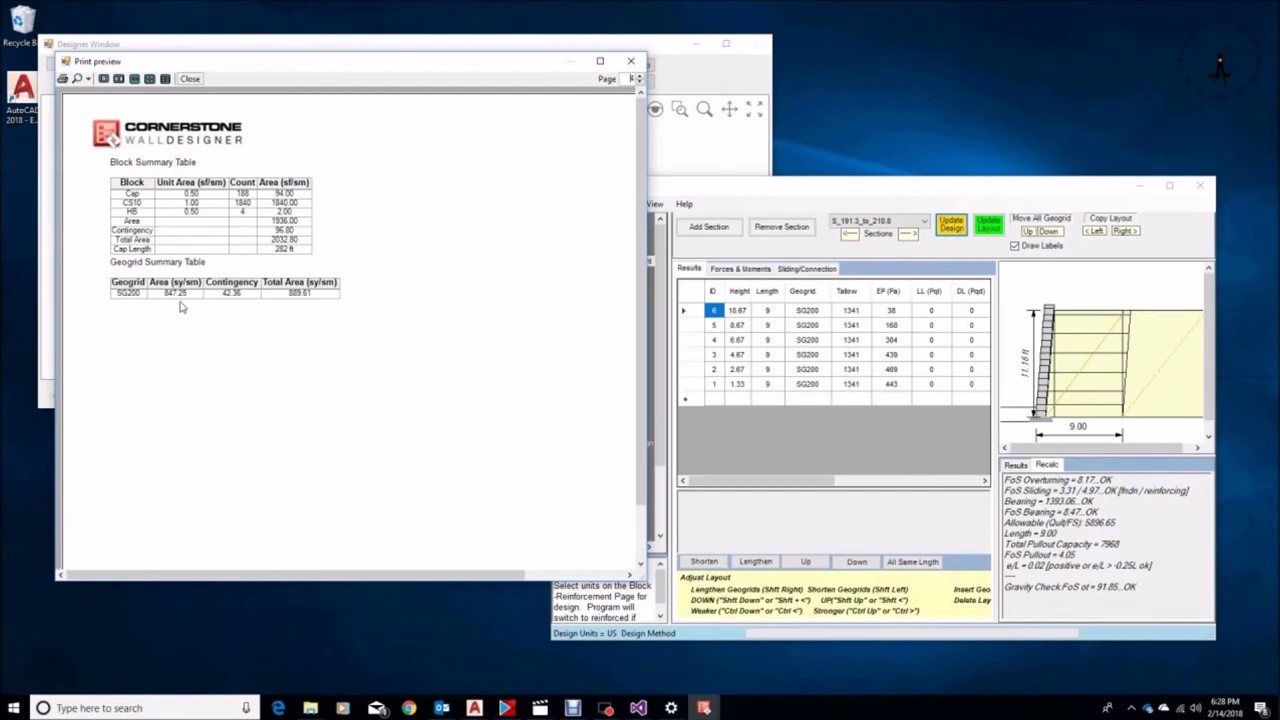
pyautogui.click(638, 76)
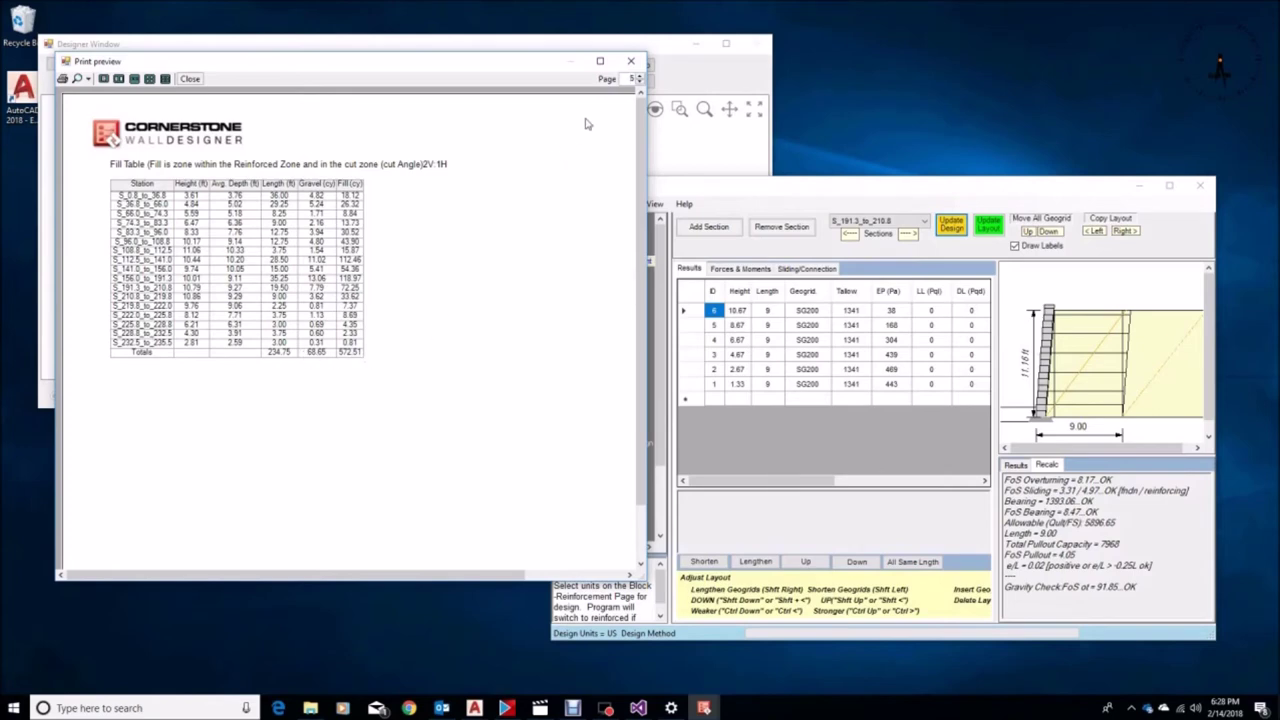
pyautogui.click(638, 78)
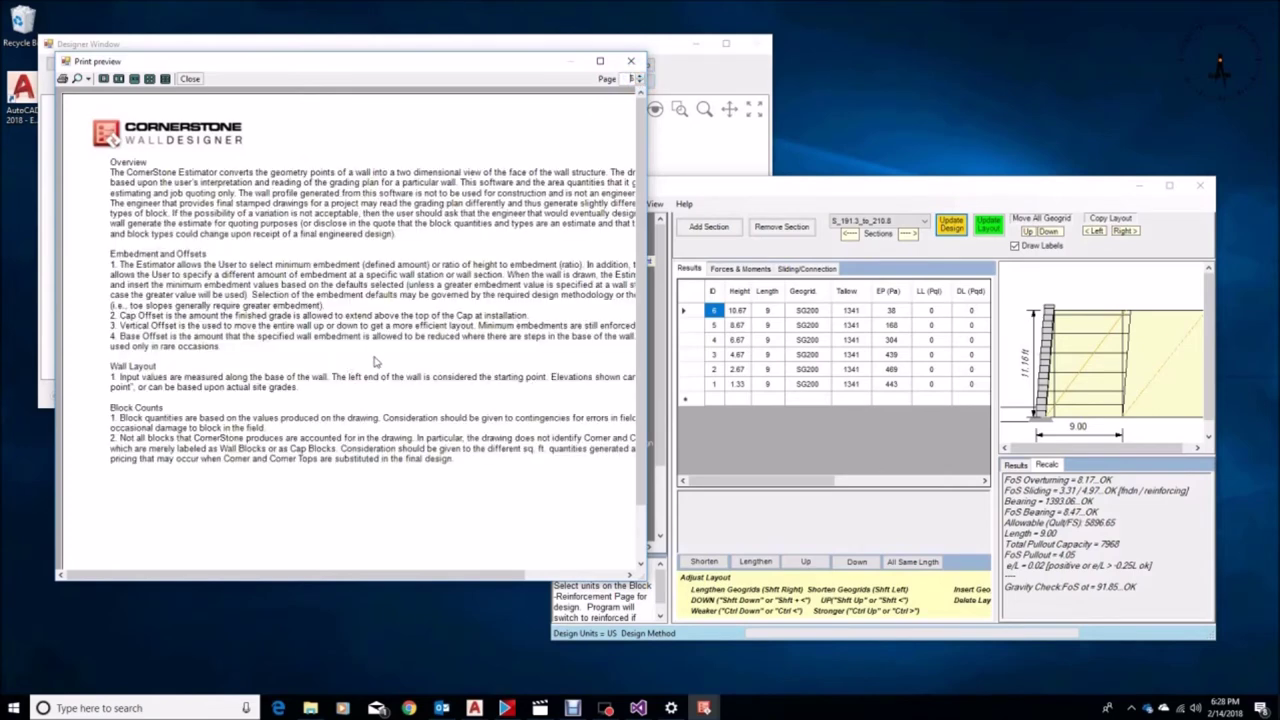
pyautogui.click(639, 76)
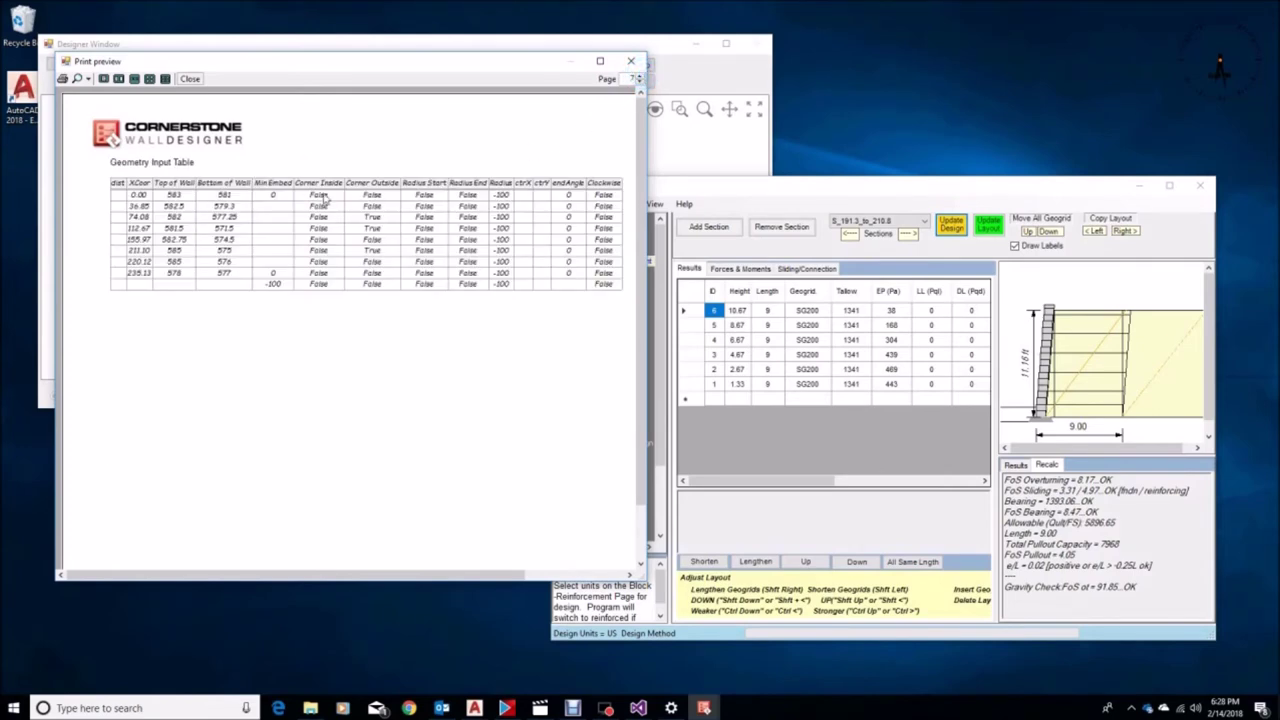
pyautogui.click(190, 78)
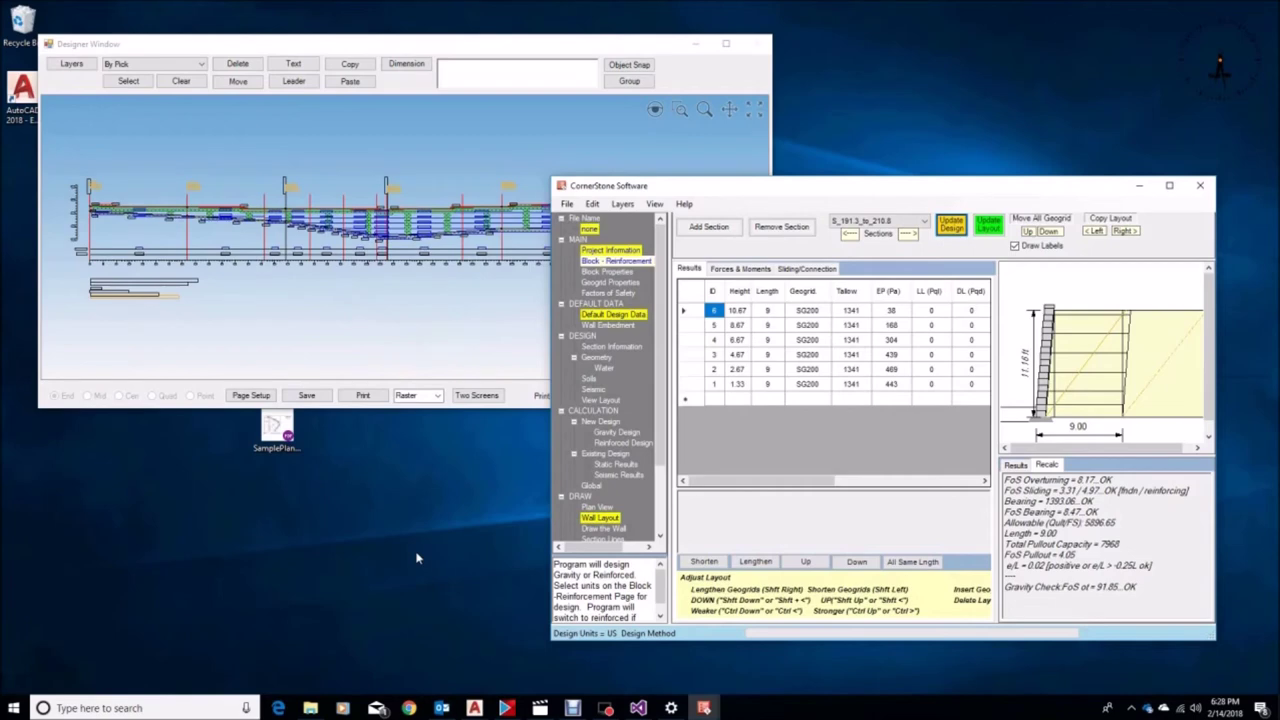
# Save the wall design to the Desktop as Sample Design in the Analysis and Layout (*.Estz) format.
pyautogui.moveTo(769, 192); pyautogui.dragTo(755, 182)
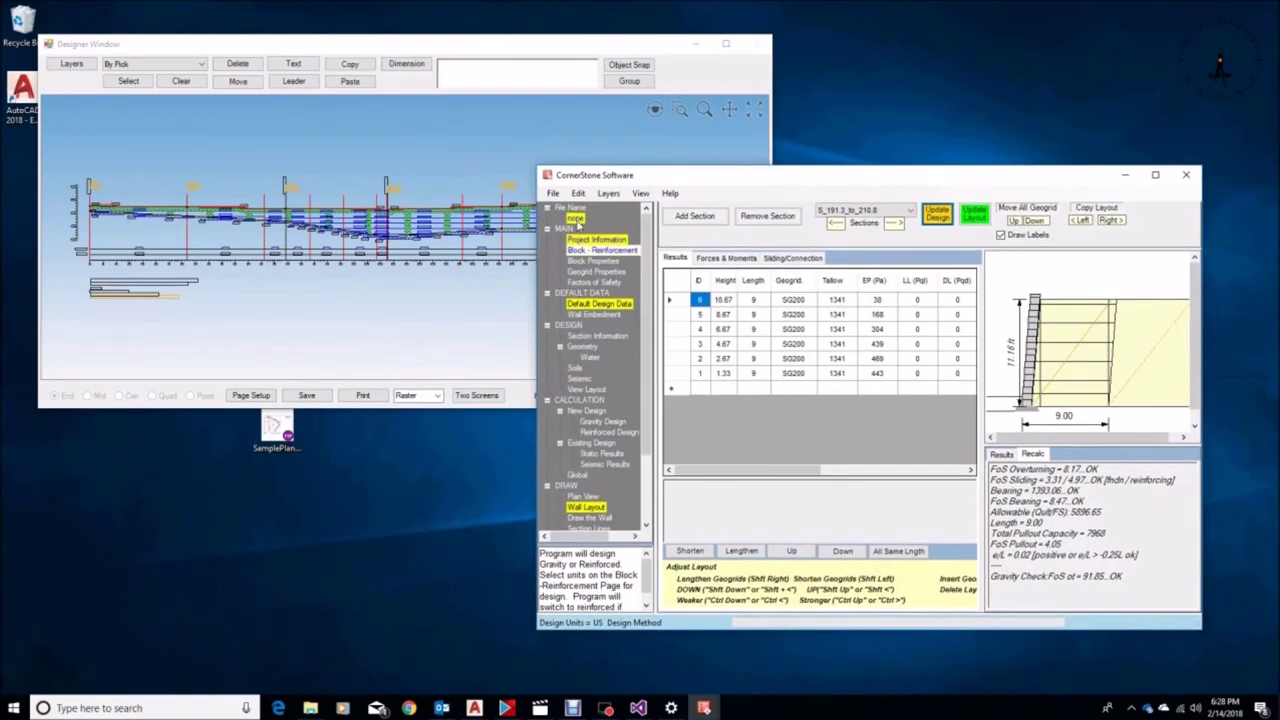
pyautogui.click(555, 194)
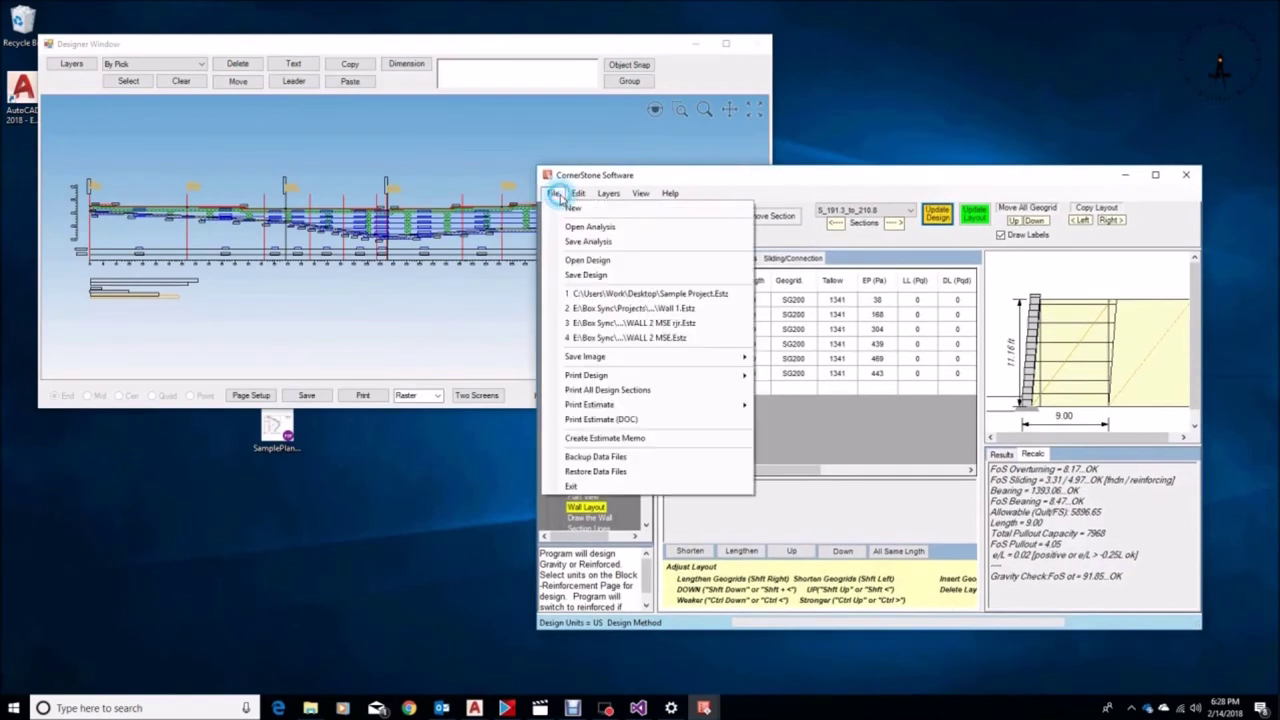
pyautogui.click(586, 275)
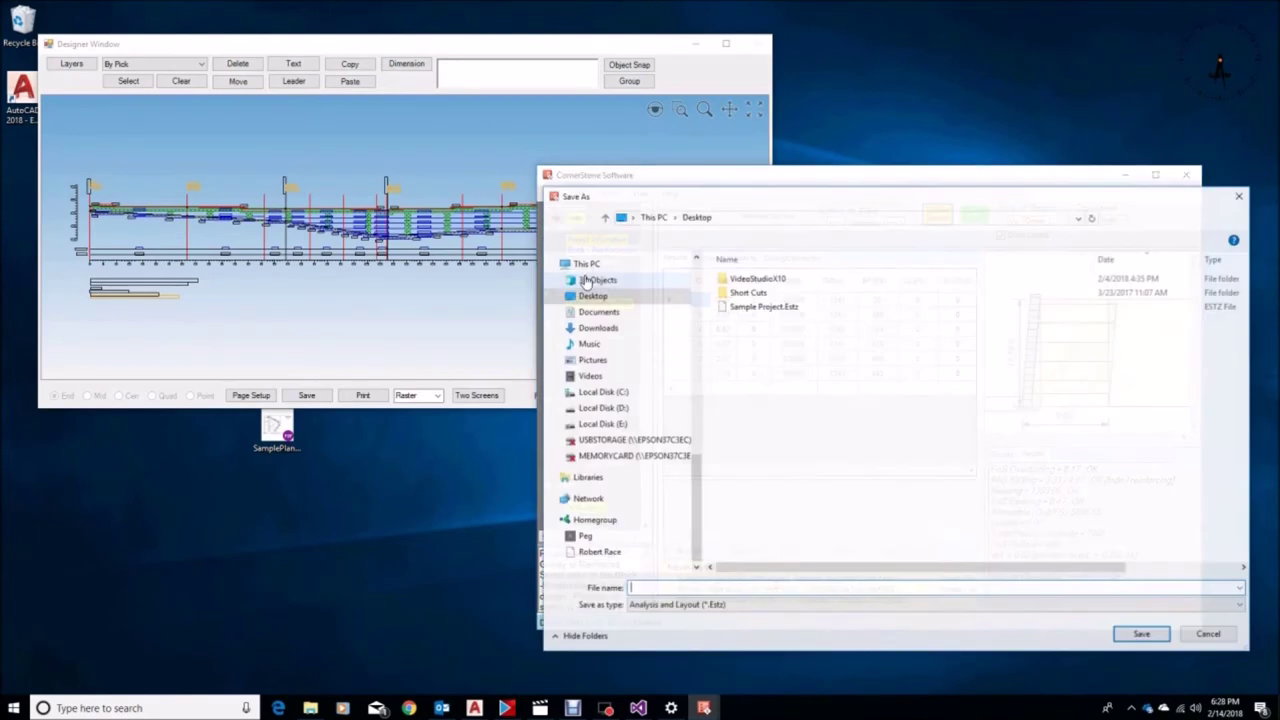
pyautogui.scroll(5, 694, 420)
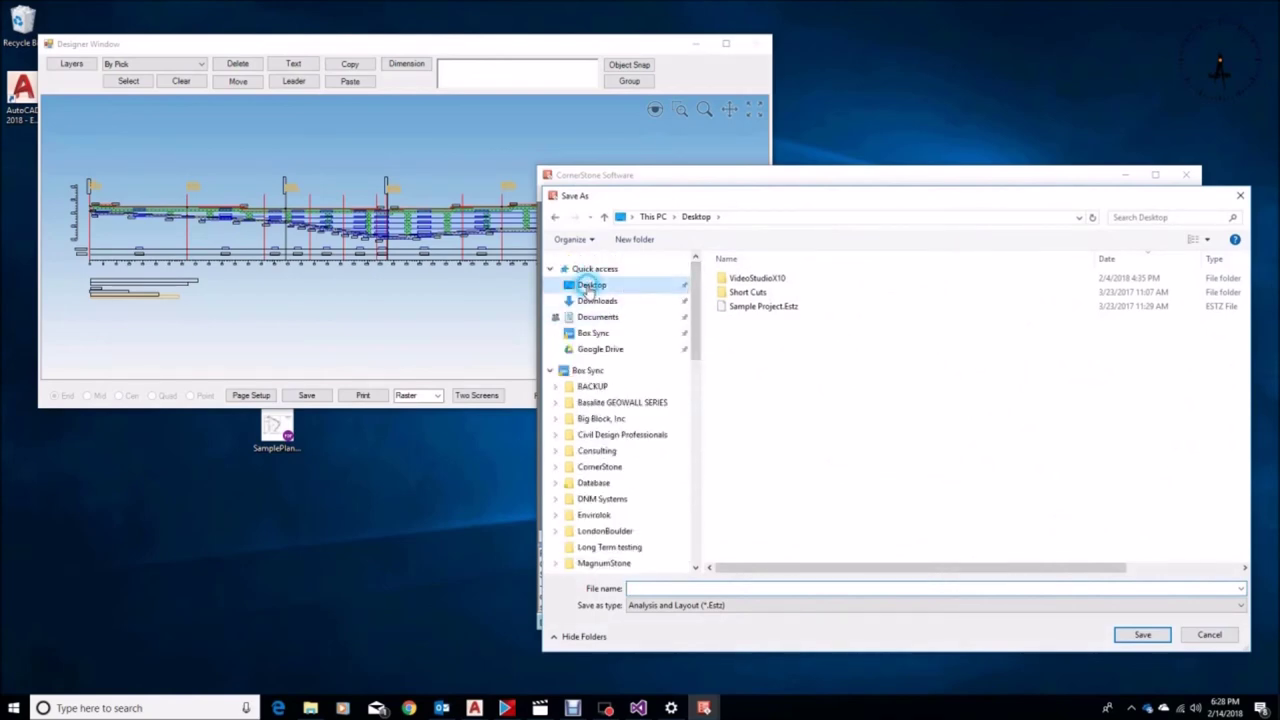
pyautogui.click(591, 284)
pyautogui.click(681, 589)
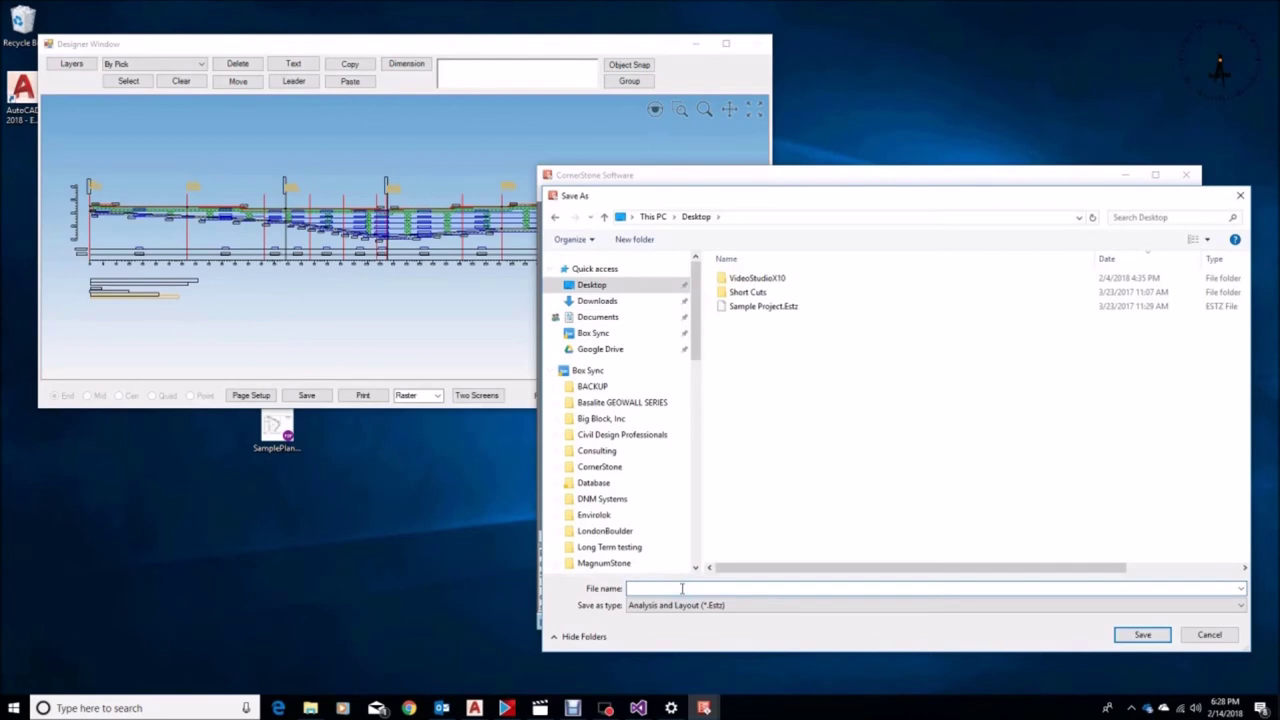
pyautogui.write('Sample De')
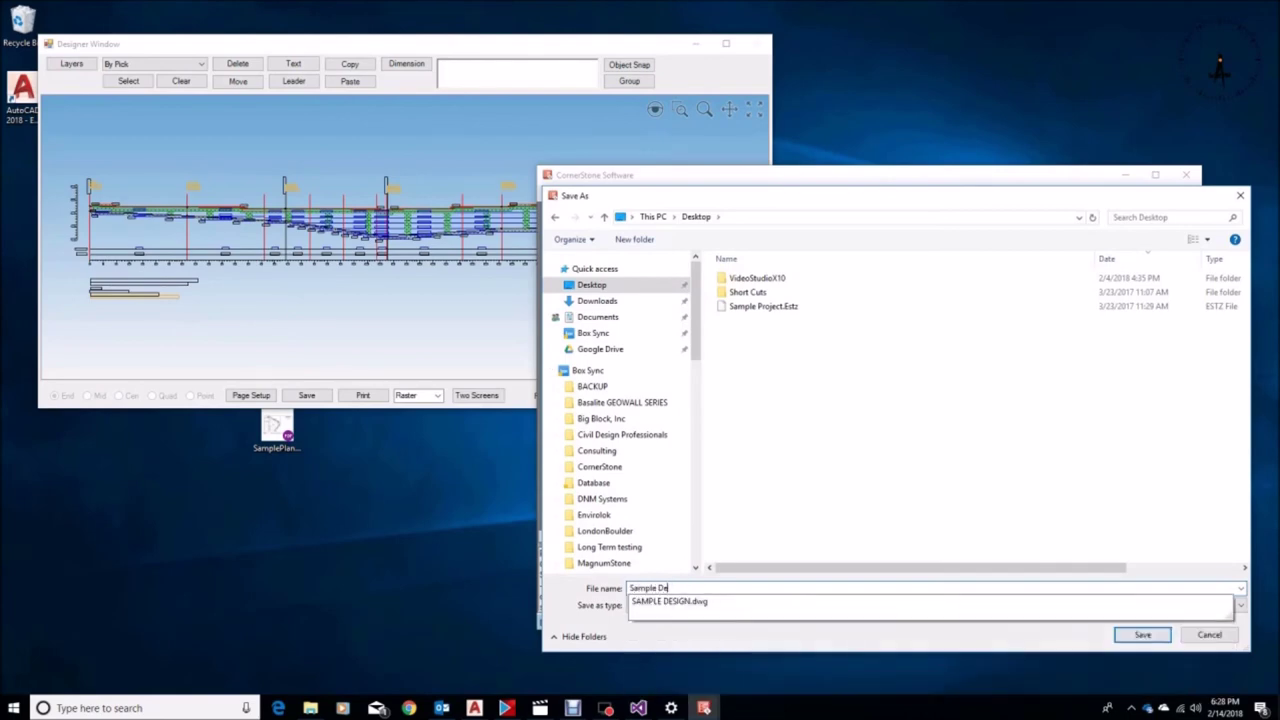
pyautogui.write('sign')
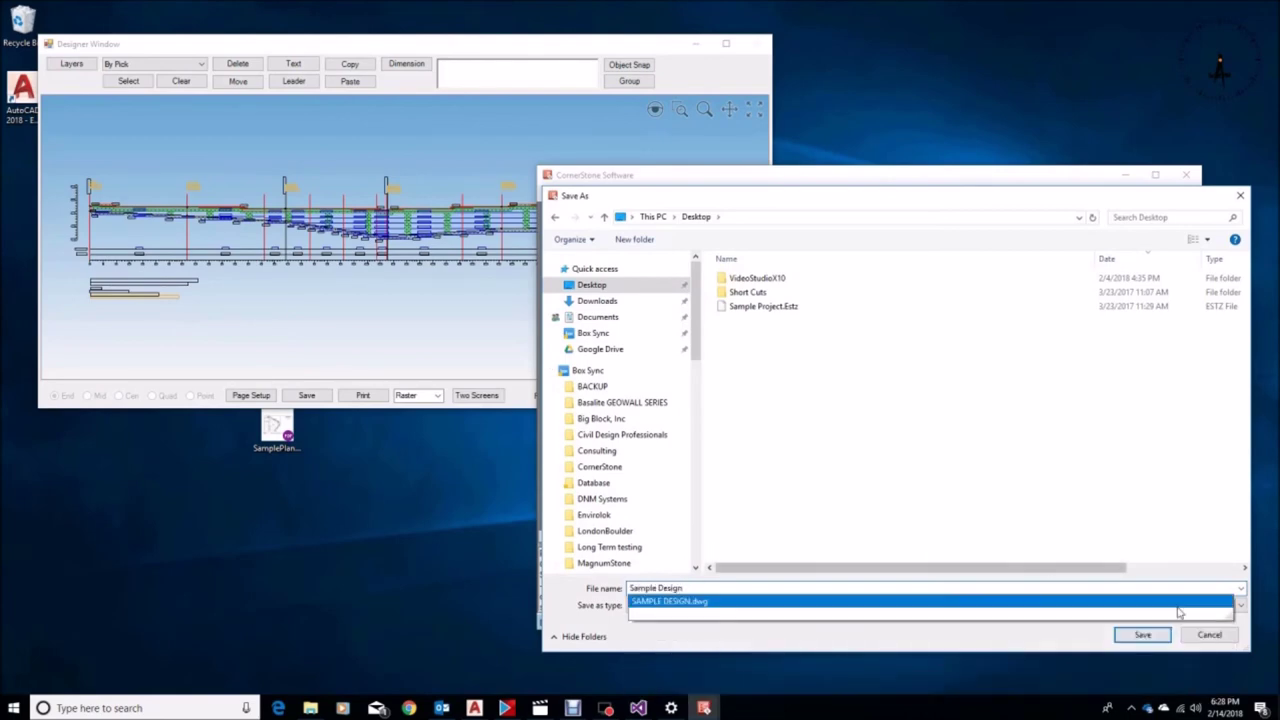
pyautogui.click(1142, 634)
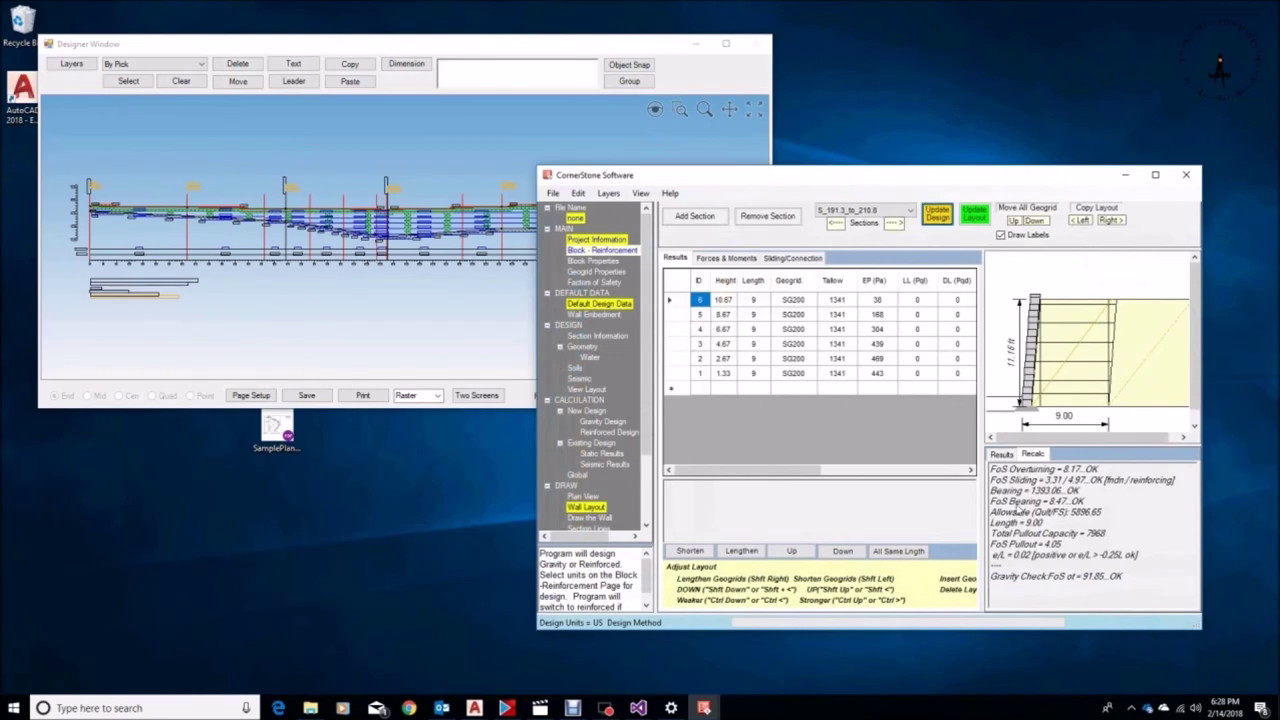
# Minimize the Designer Window and reposition the main CornerStone window on the desktop.
pyautogui.click(653, 399)
pyautogui.scroll(-3, 649, 405)
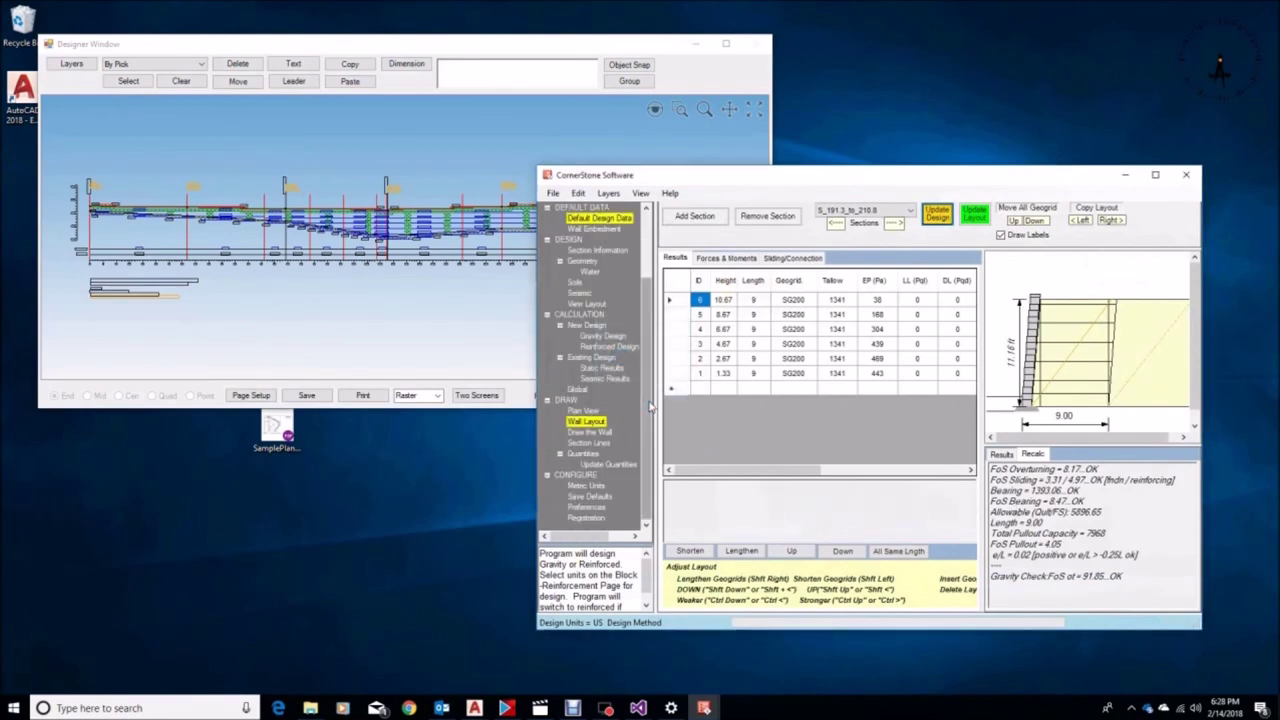
pyautogui.click(699, 45)
pyautogui.moveTo(700, 175); pyautogui.dragTo(562, 135)
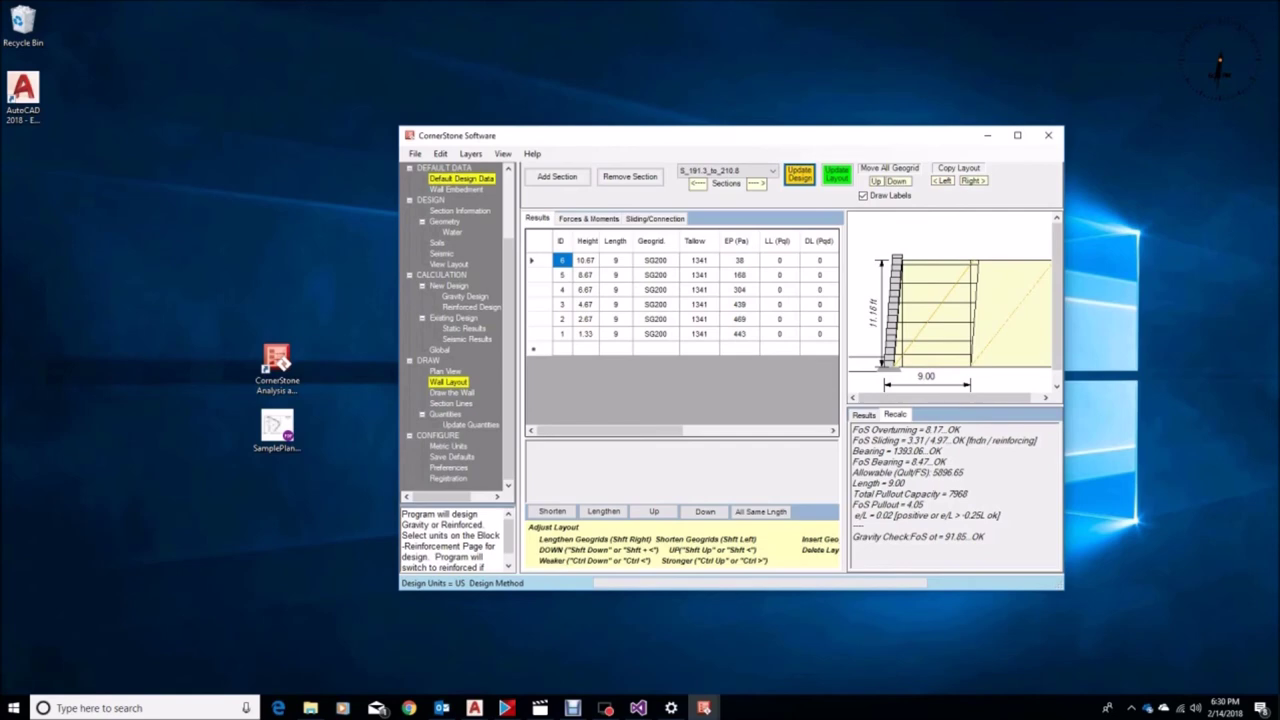
# Arrange Sample Design.Estz and SAMPLE DESIGN.dwg in a column on the desktop, with the drawing file directly beneath the design file.
pyautogui.moveTo(112, 180); pyautogui.dragTo(75, 165)
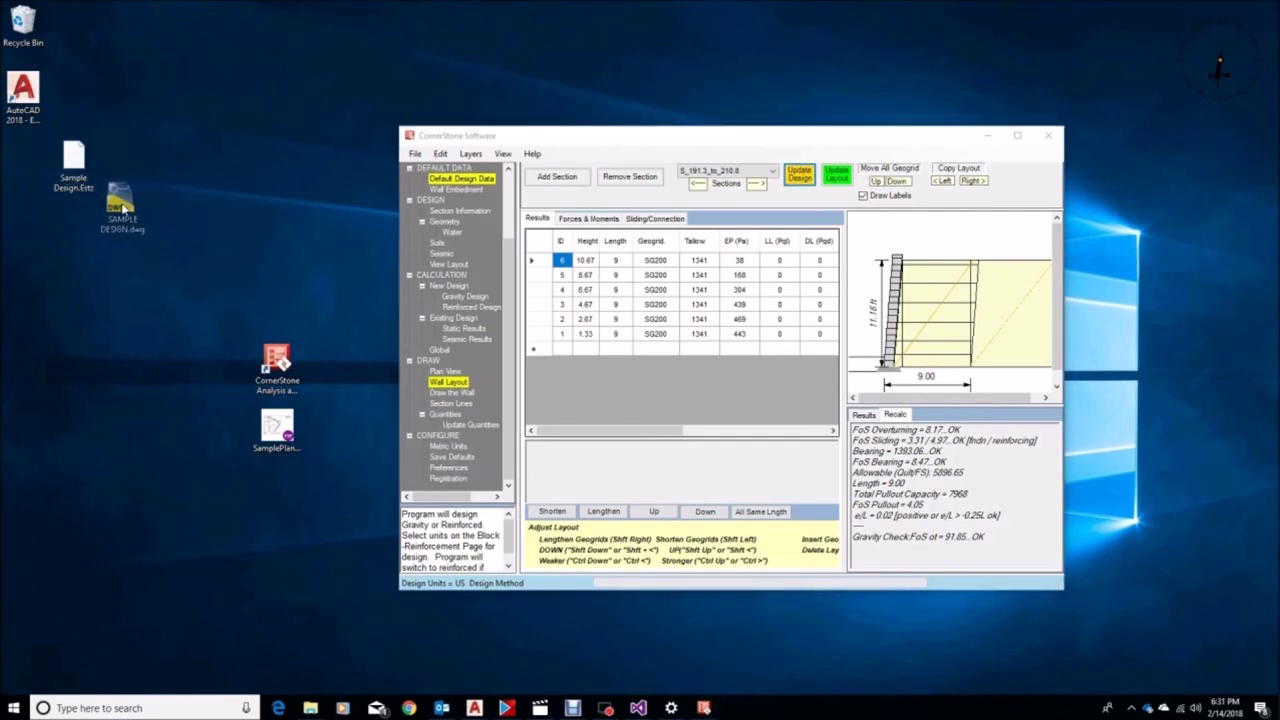
pyautogui.moveTo(123, 212); pyautogui.dragTo(80, 235)
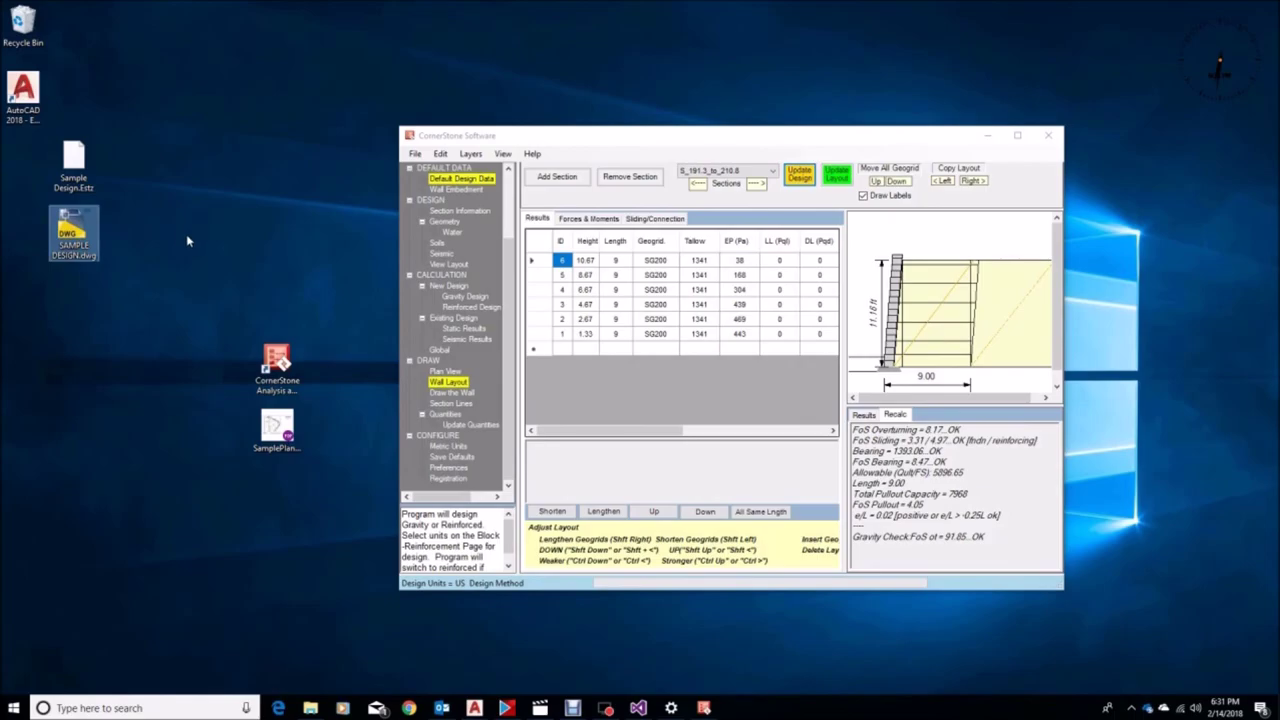